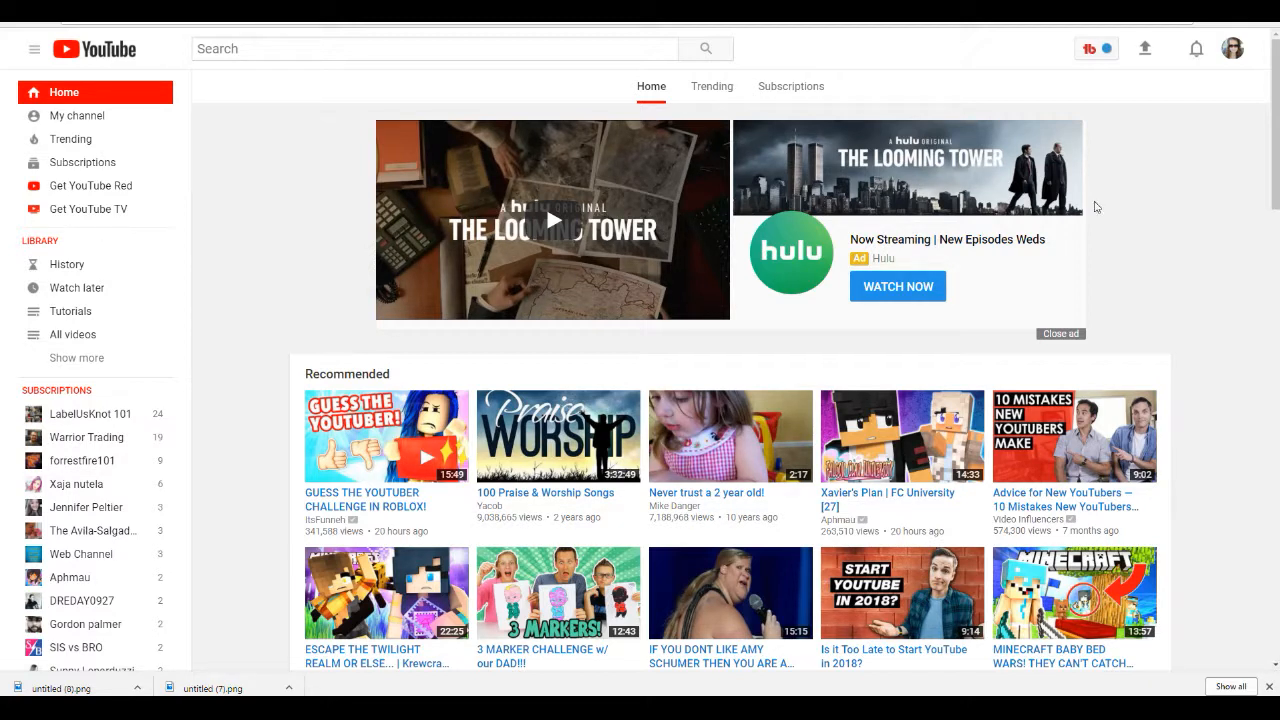
Step: Open the free vector editor from the Pixlr site and start a new Vectr file
{"action": "left_click", "coordinate": [820, 10]}
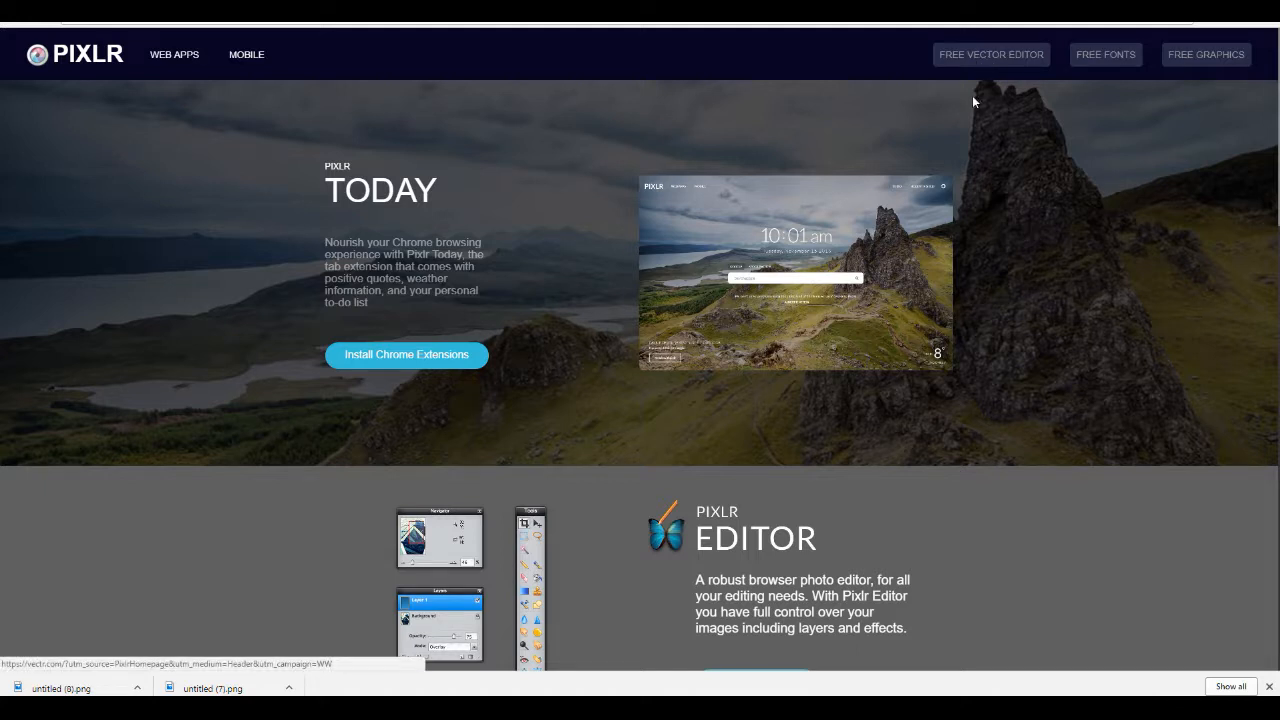
{"action": "left_click", "coordinate": [962, 60]}
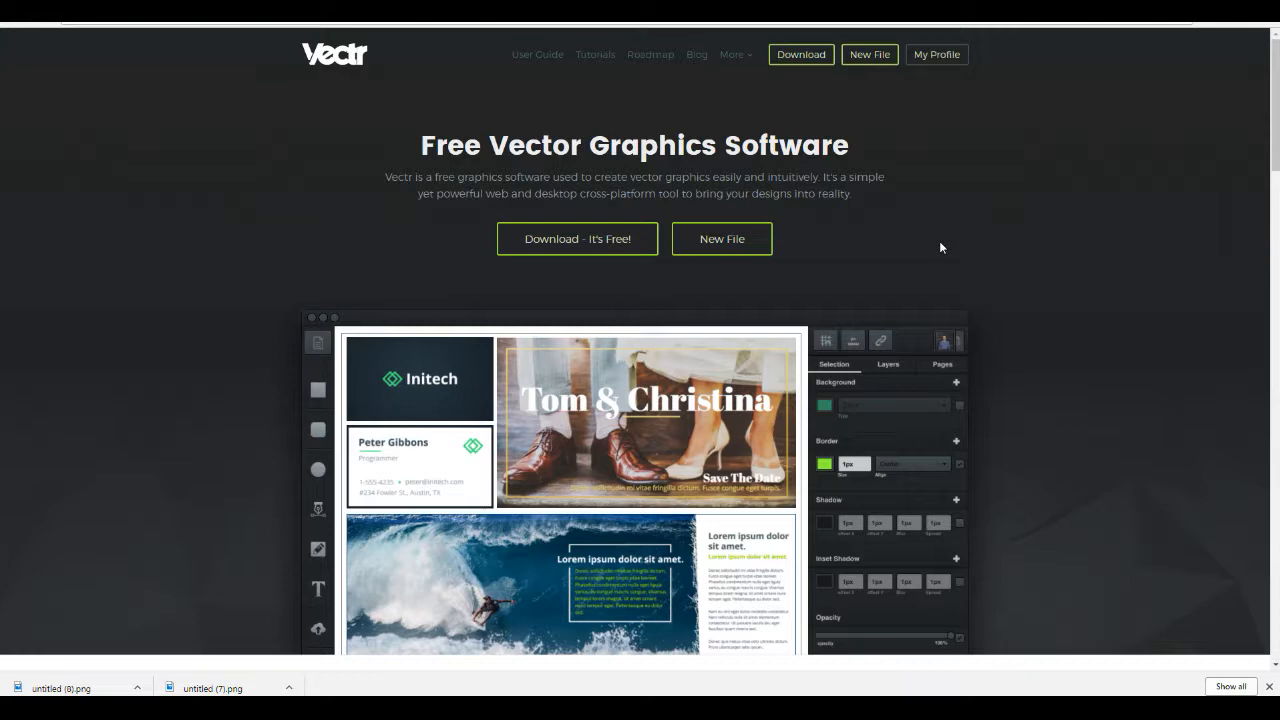
{"action": "left_click", "coordinate": [400, 8]}
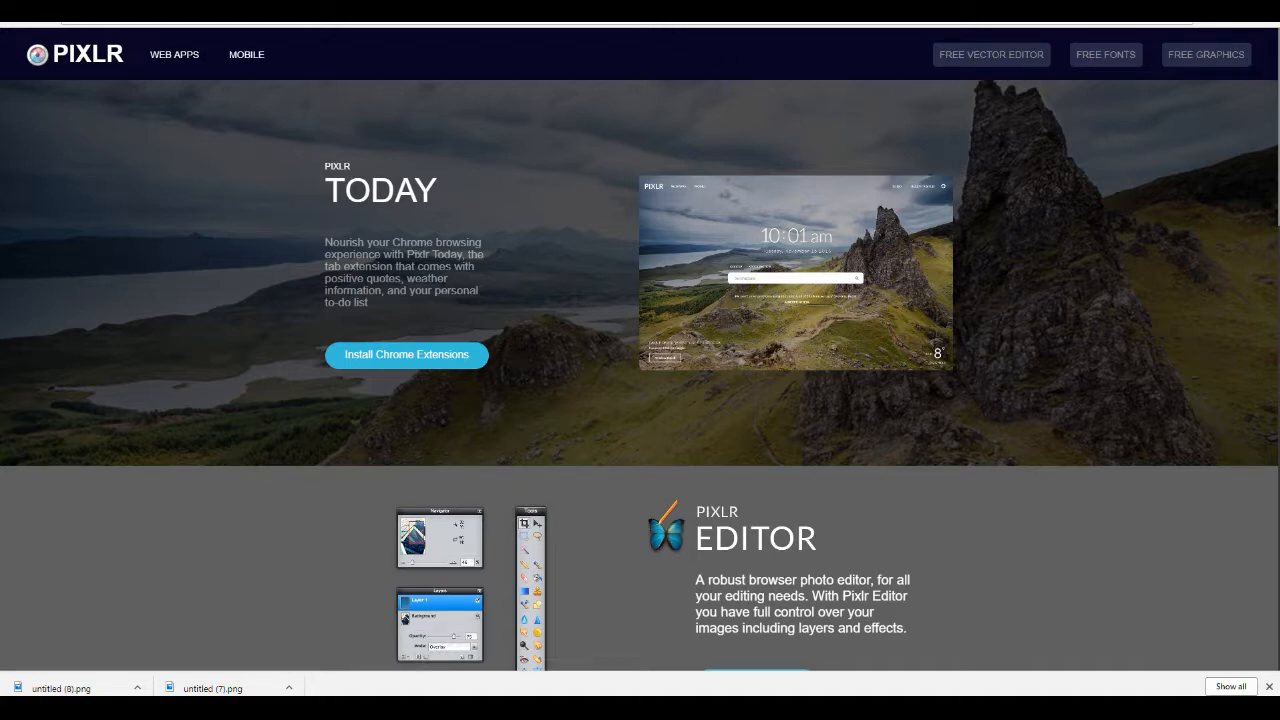
{"action": "left_click", "coordinate": [600, 8]}
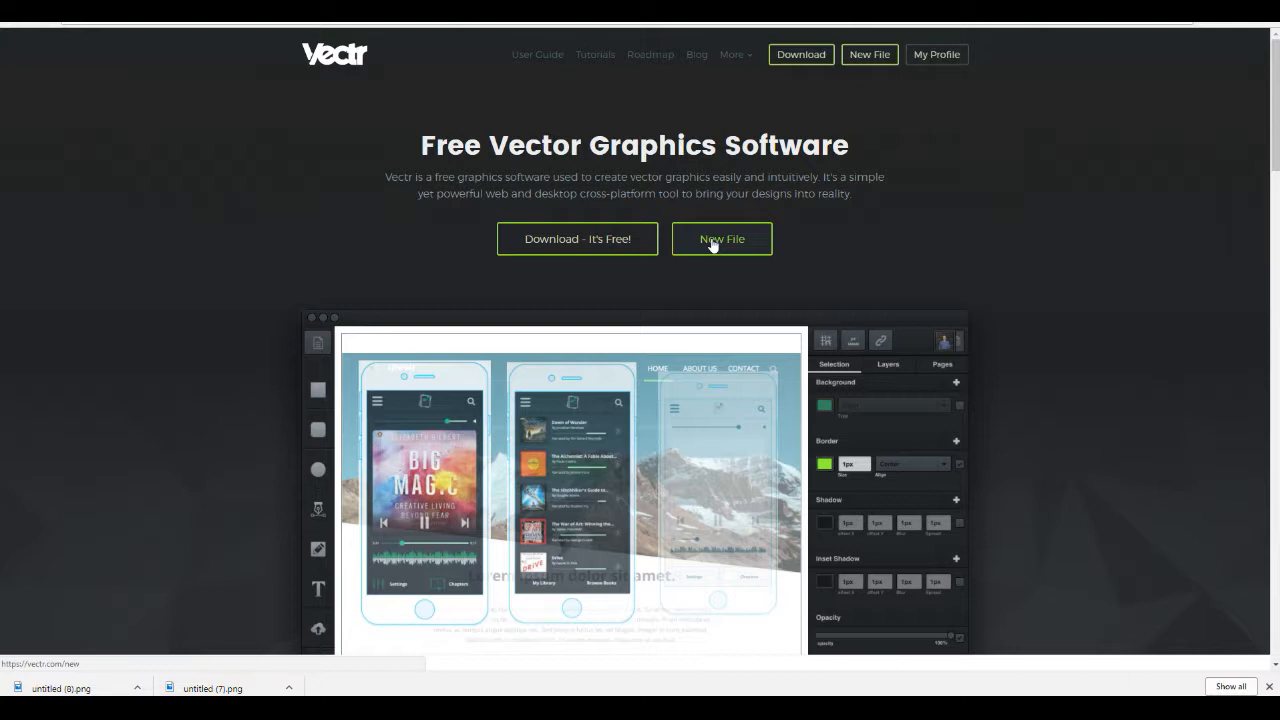
{"action": "left_click", "coordinate": [713, 244]}
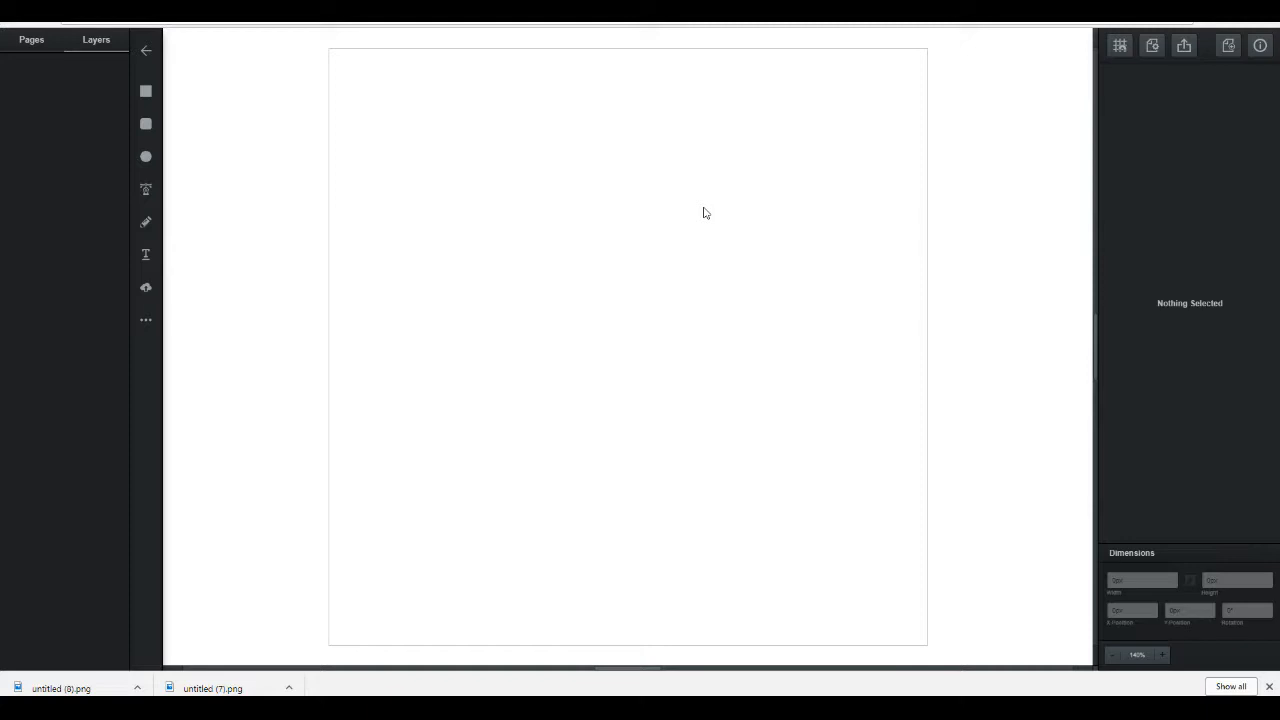
{"action": "left_click", "coordinate": [146, 290]}
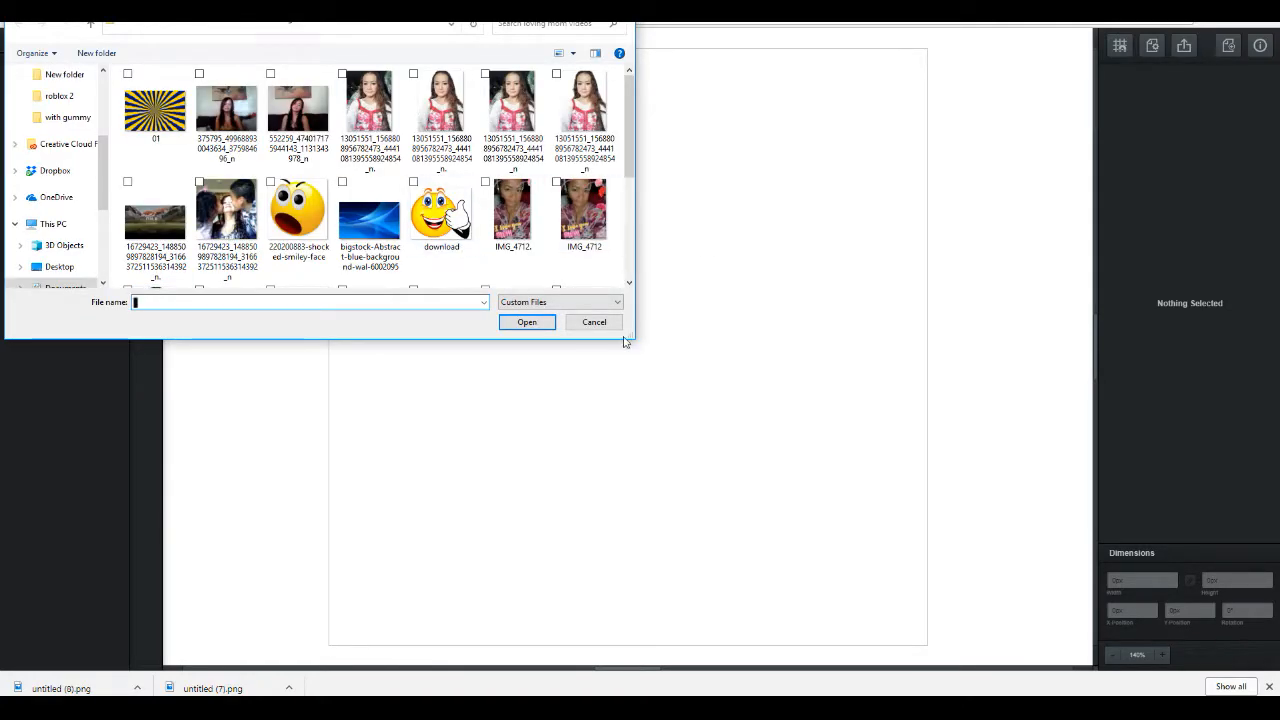
{"action": "left_click", "coordinate": [594, 322]}
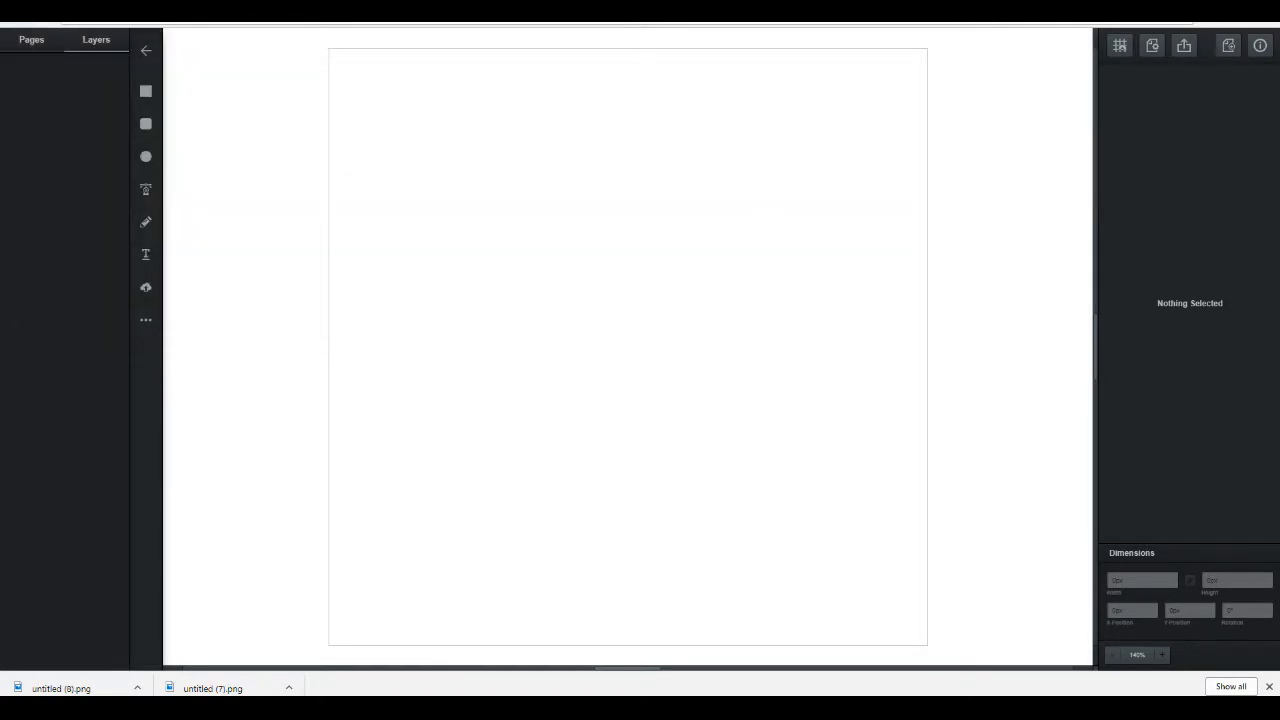
Step: Search Google Images for blue background in a new browser tab
{"action": "key", "text": "ctrl+t"}
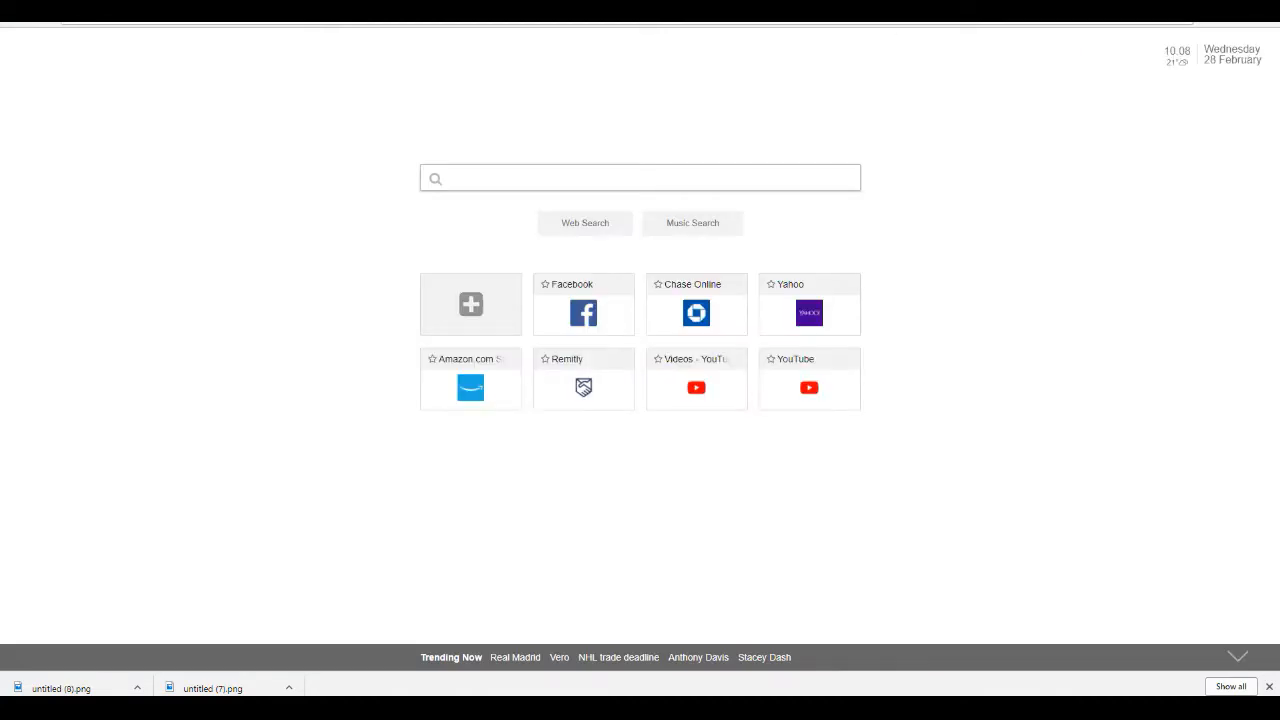
{"action": "type", "text": "BLUE"}
{"action": "key", "text": "Down"}
{"action": "key", "text": "Return"}
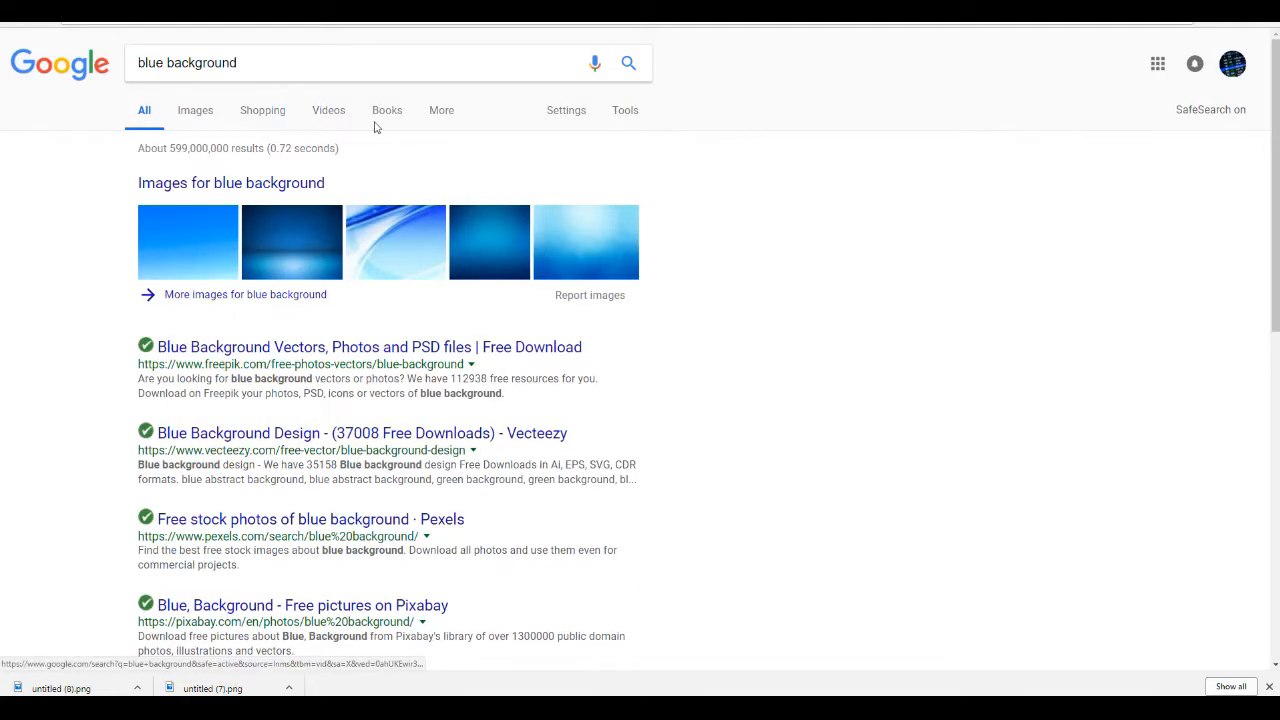
{"action": "left_click", "coordinate": [196, 115]}
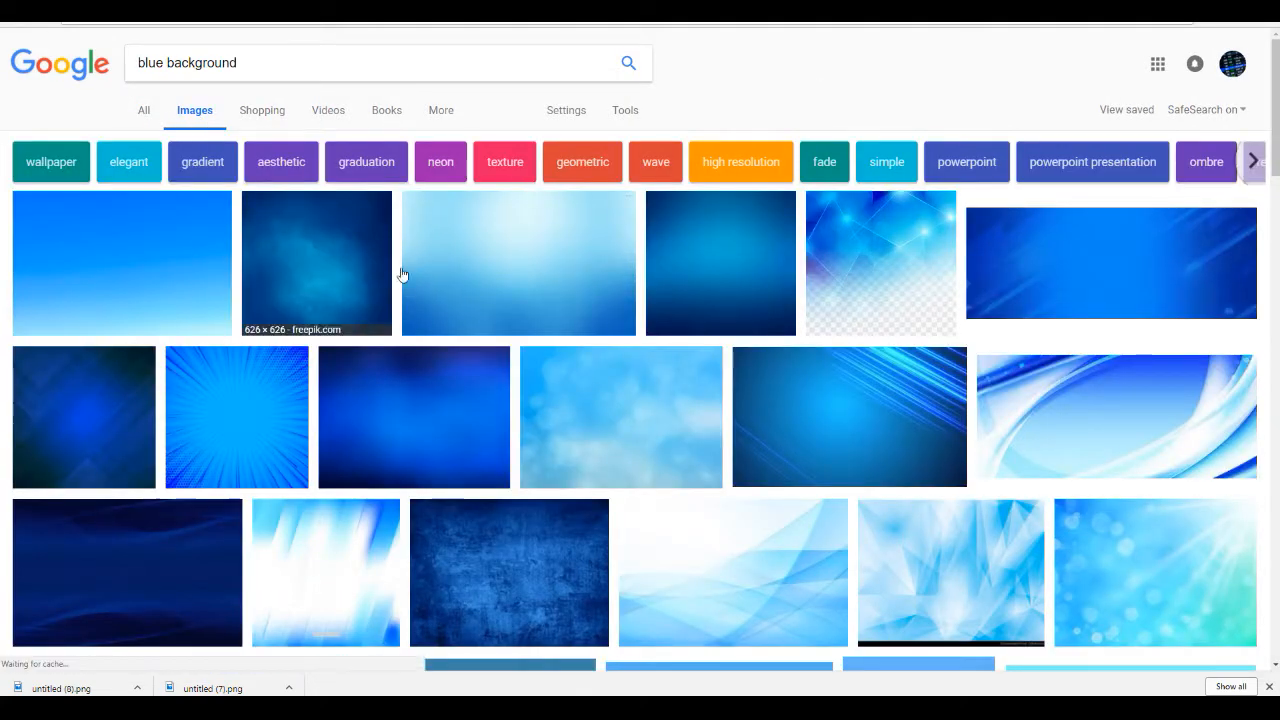
Step: Browse the blue background results and save the blue wave wallpaper image to the computer
{"action": "scroll", "coordinate": [640, 350], "scroll_direction": "down", "scroll_amount": 15}
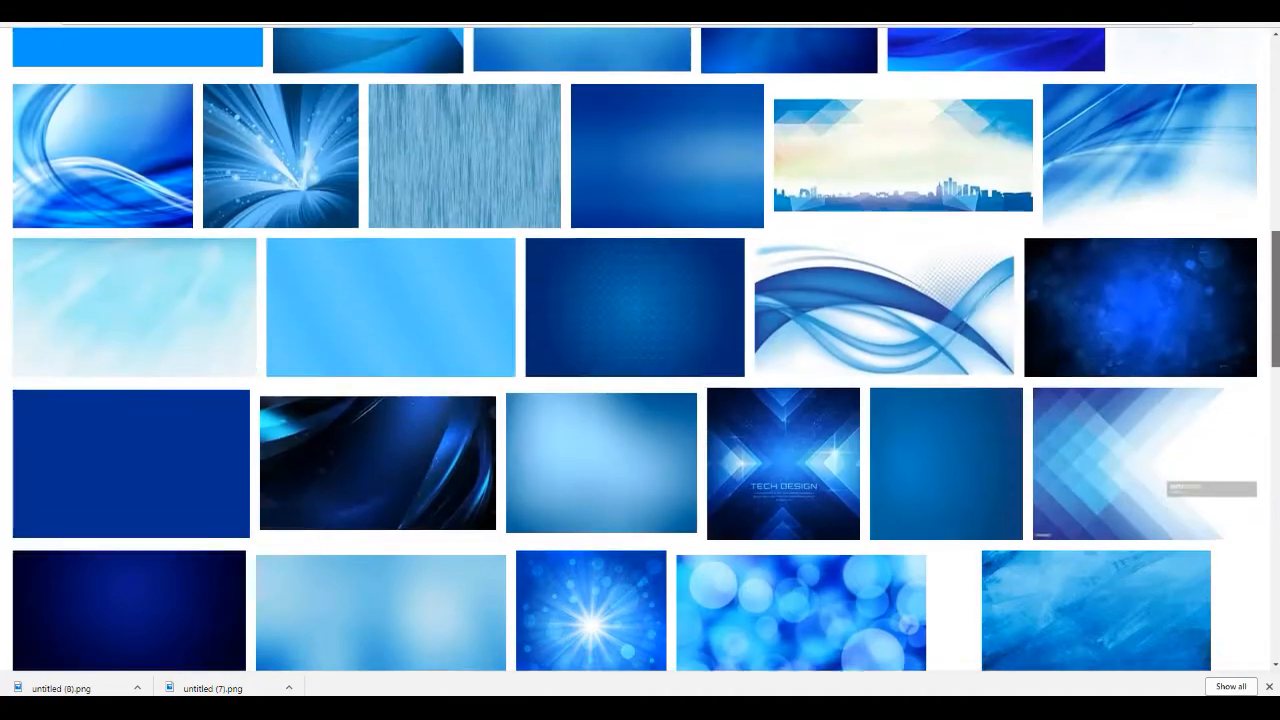
{"action": "scroll", "coordinate": [640, 350], "scroll_direction": "down", "scroll_amount": 10}
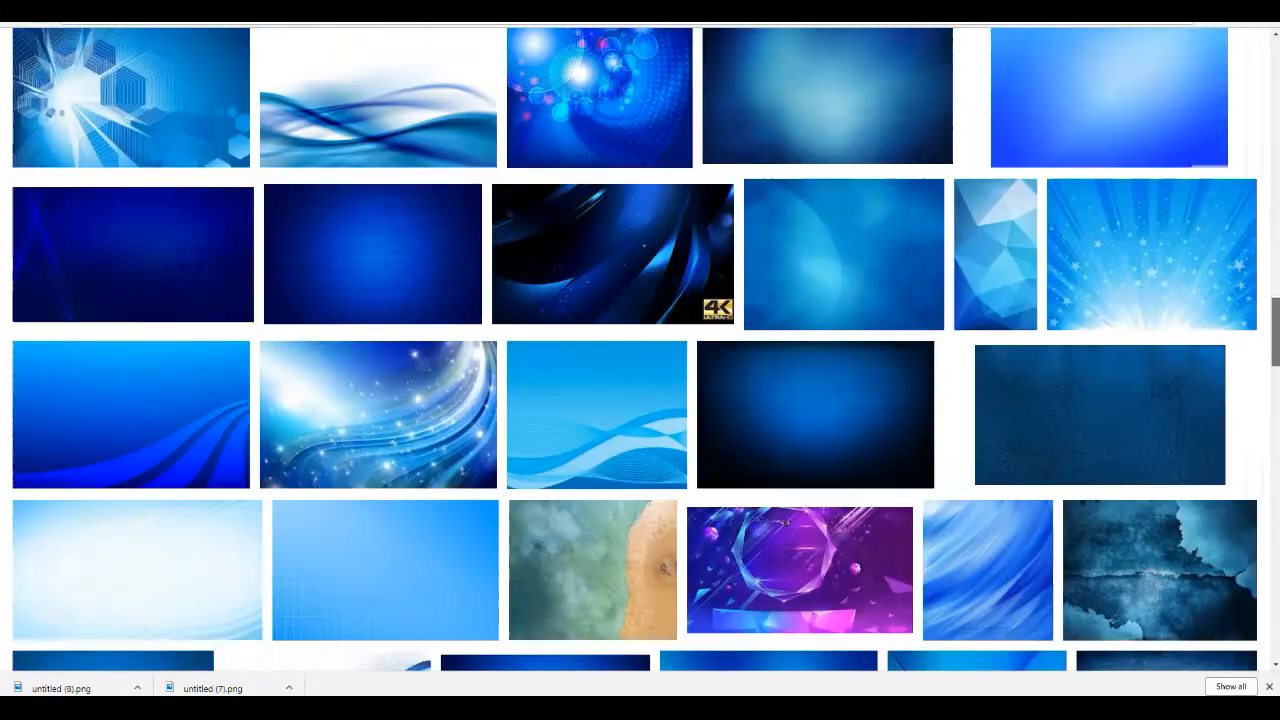
{"action": "scroll", "coordinate": [640, 350], "scroll_direction": "down", "scroll_amount": 3}
{"action": "scroll", "coordinate": [779, 383], "scroll_direction": "down", "scroll_amount": 10}
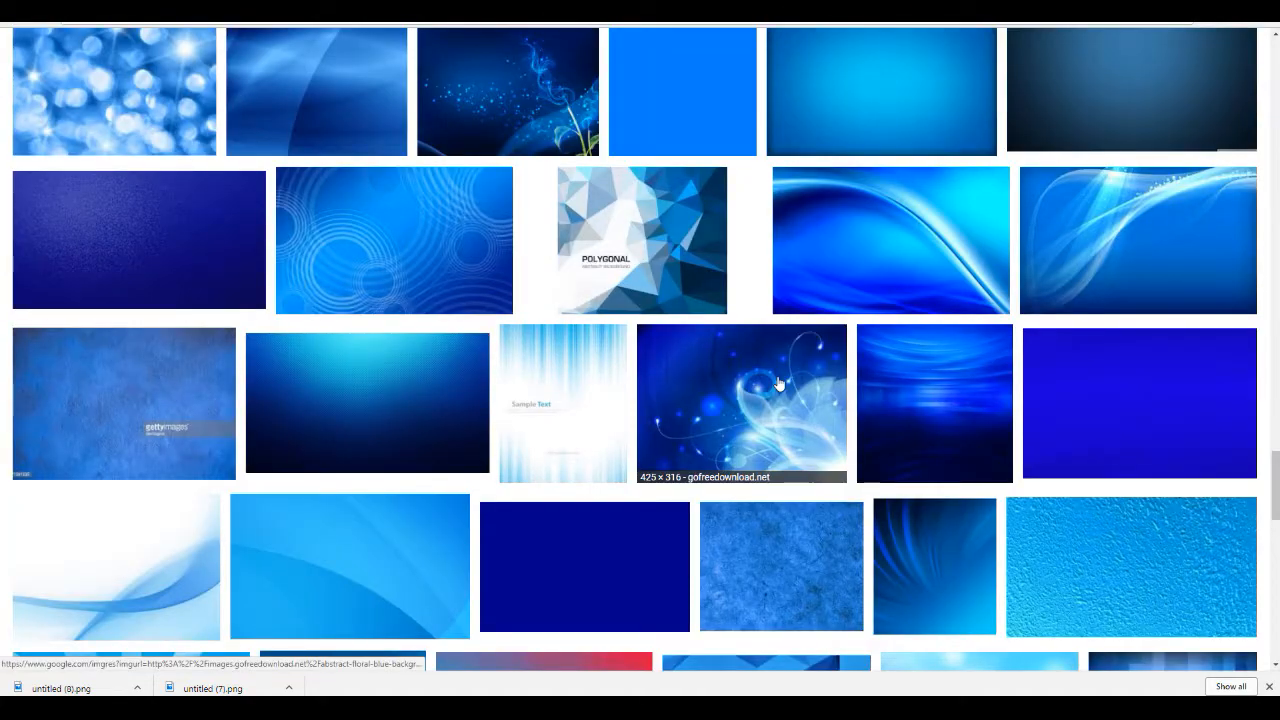
{"action": "left_click", "coordinate": [779, 383]}
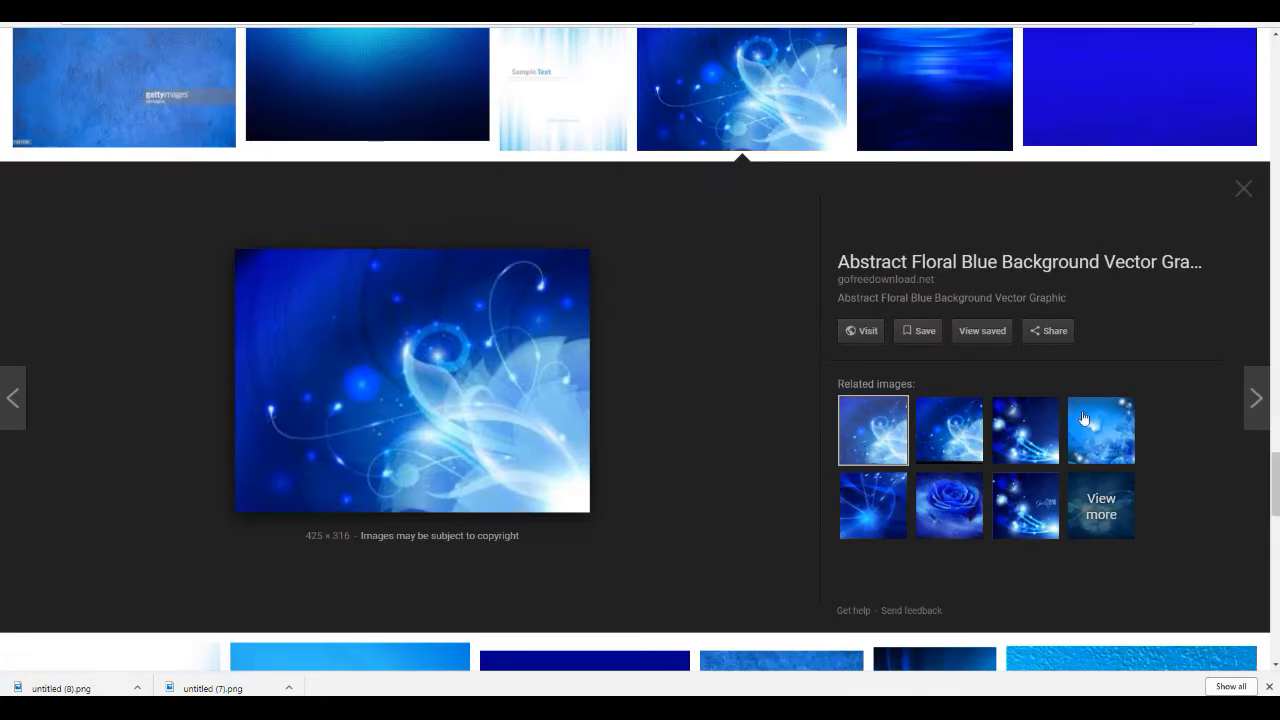
{"action": "key", "text": "Escape"}
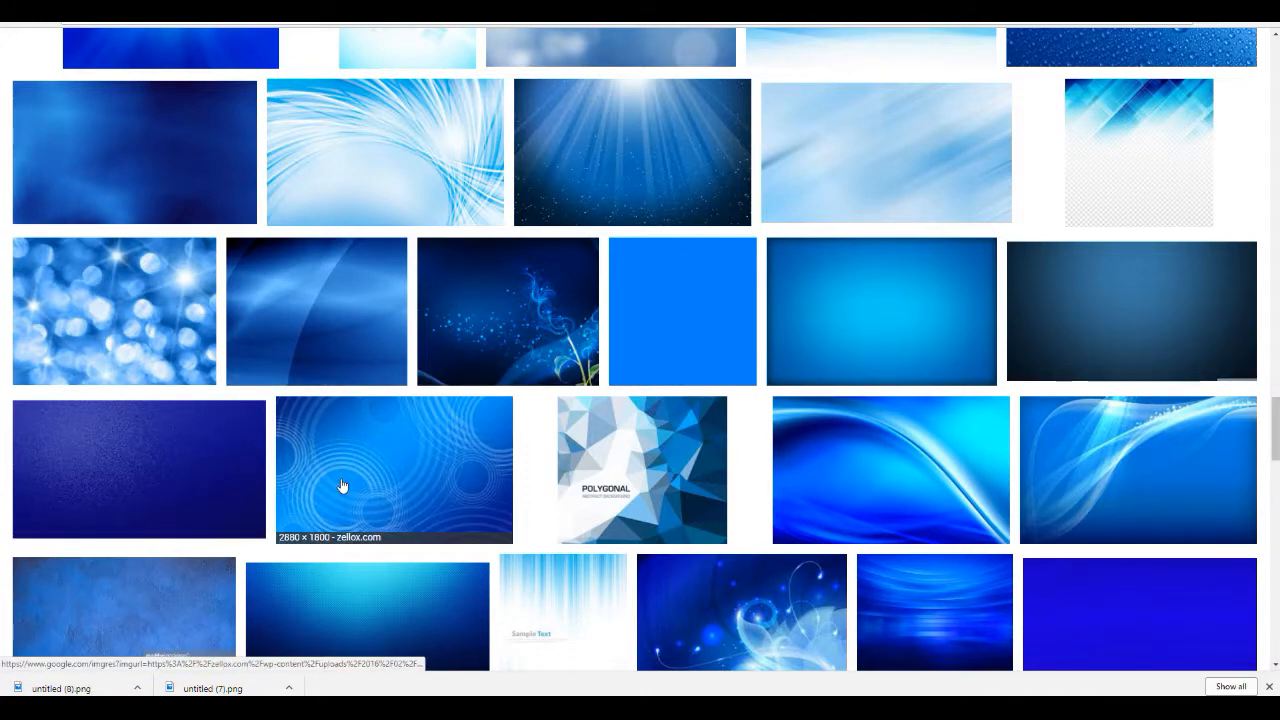
{"action": "left_click", "coordinate": [834, 463]}
{"action": "right_click", "coordinate": [468, 292]}
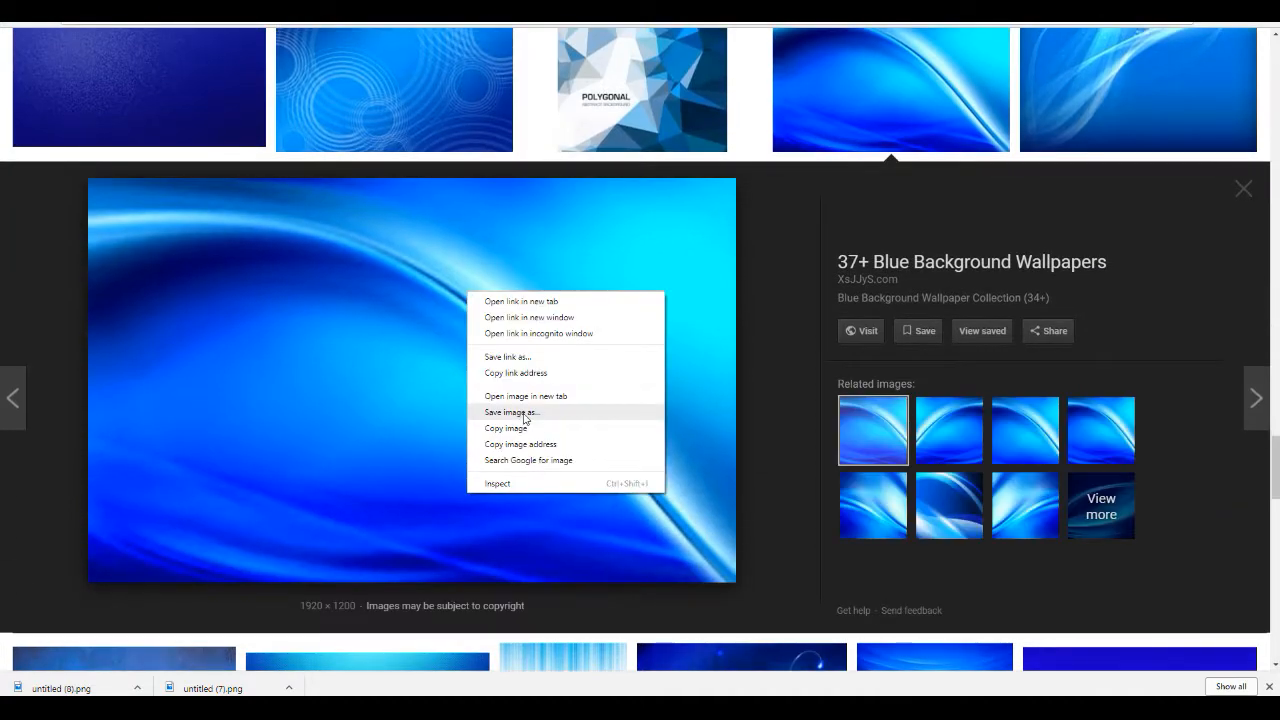
{"action": "left_click", "coordinate": [524, 412]}
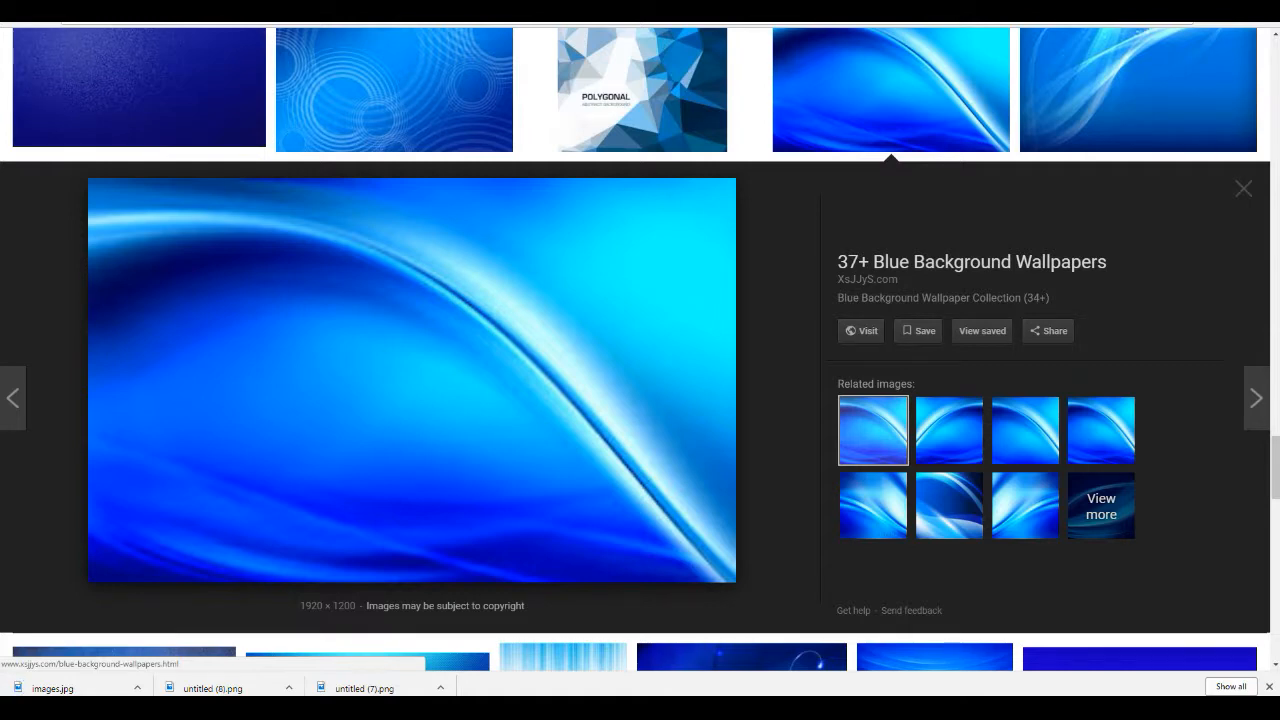
Step: Upload the saved blue background image into the Vectr page
{"action": "key", "text": "ctrl+Tab"}
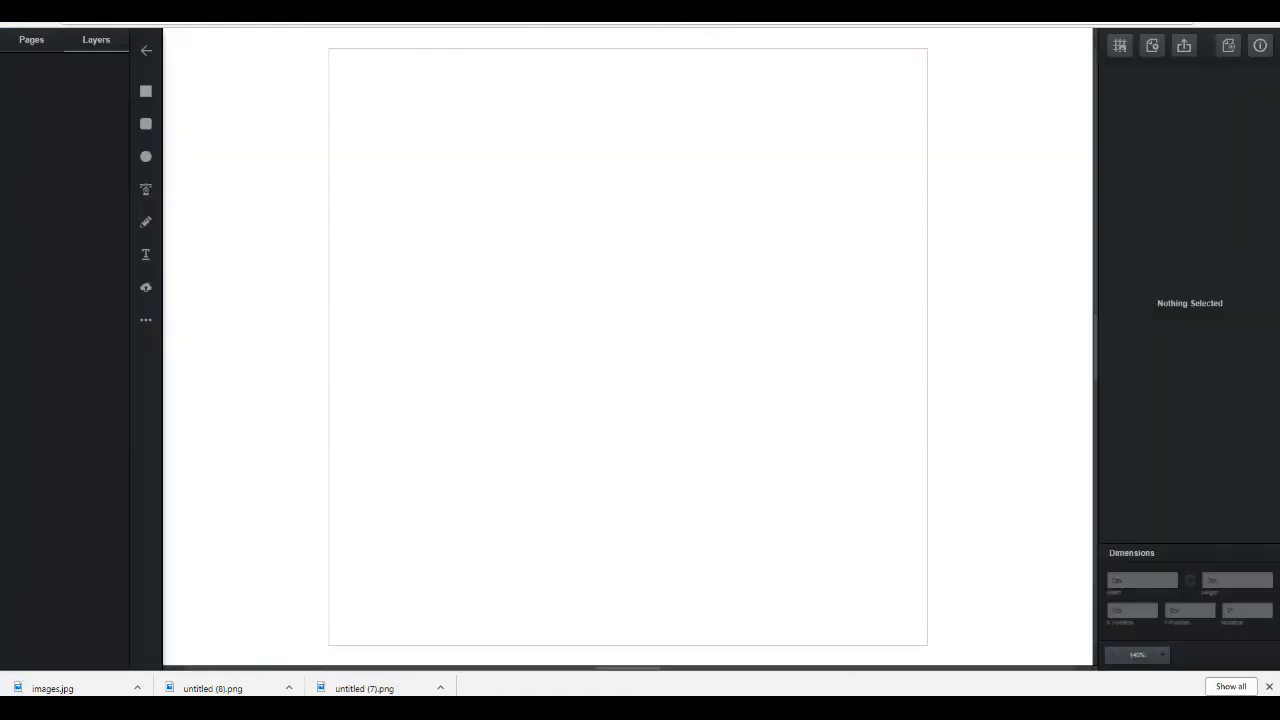
{"action": "left_click", "coordinate": [146, 288]}
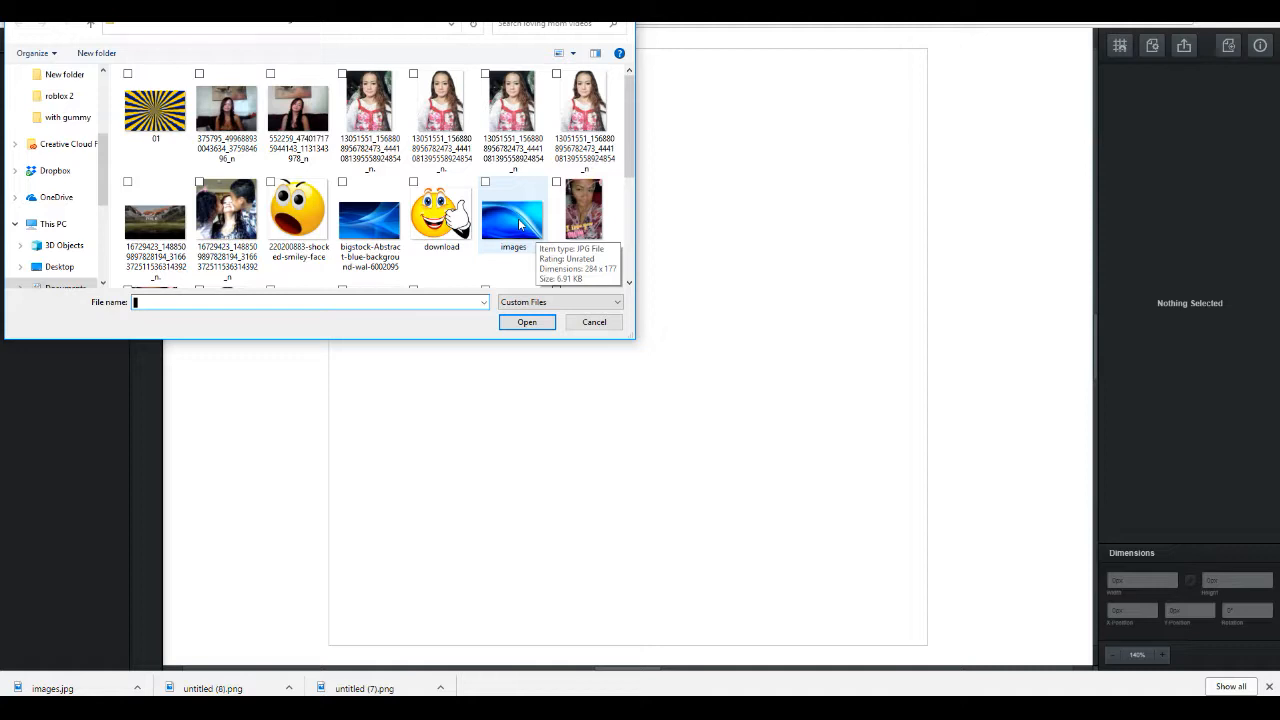
{"action": "double_click", "coordinate": [519, 225]}
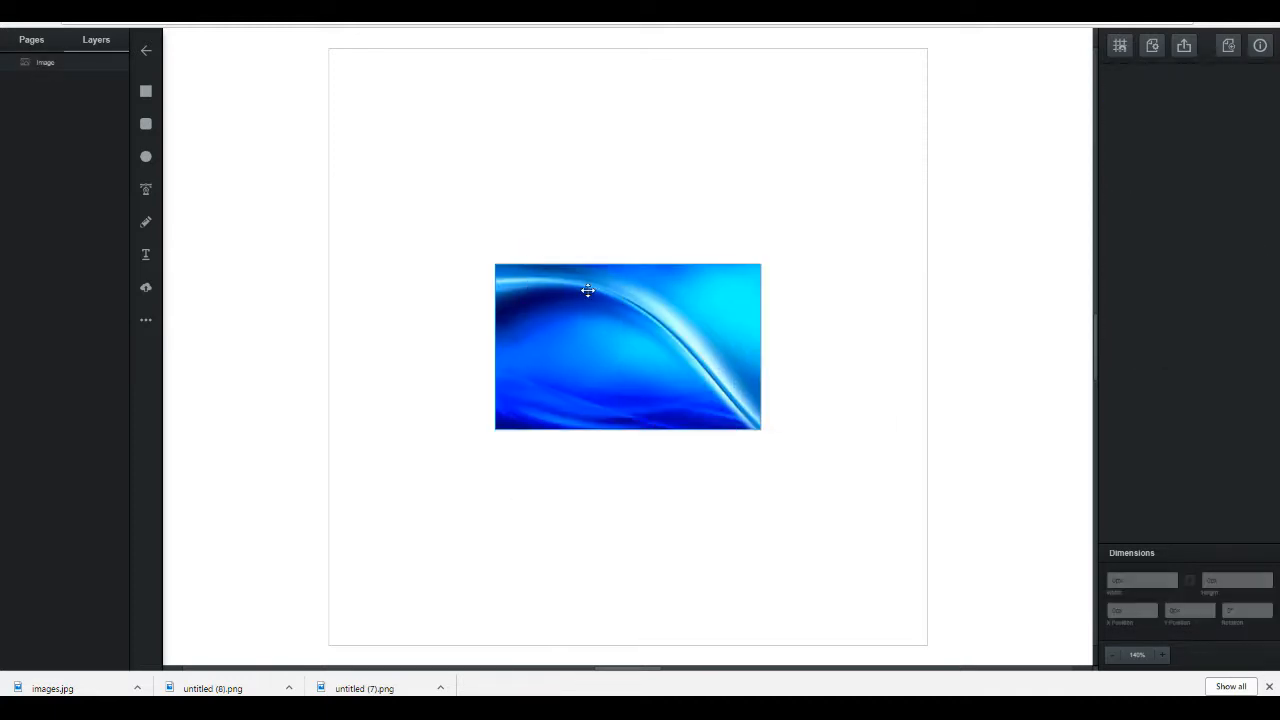
Step: Stretch the background image to cover the page, about 537 px wide and 577 px high
{"action": "left_click", "coordinate": [602, 287]}
{"action": "left_click_drag", "start_coordinate": [627, 265], "coordinate": [586, 100]}
{"action": "left_click_drag", "start_coordinate": [762, 265], "coordinate": [924, 256]}
{"action": "left_click_drag", "start_coordinate": [627, 430], "coordinate": [635, 641]}
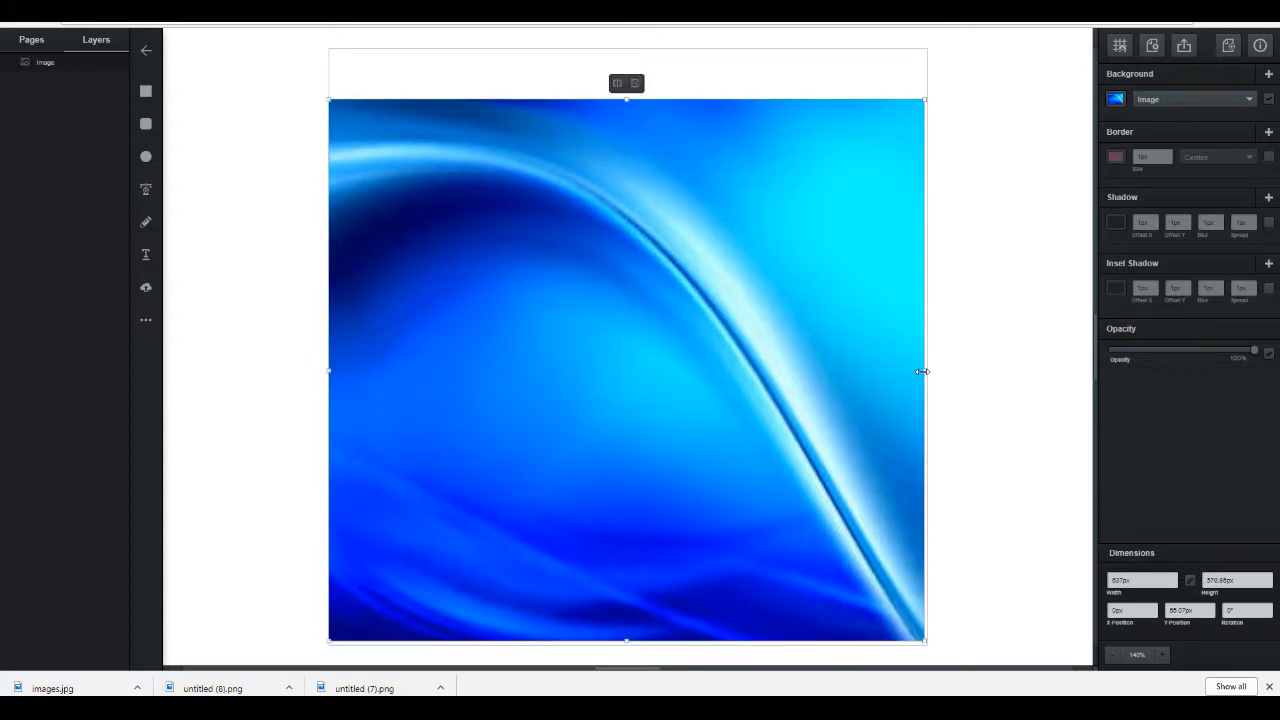
{"action": "left_click_drag", "start_coordinate": [922, 371], "coordinate": [925, 370]}
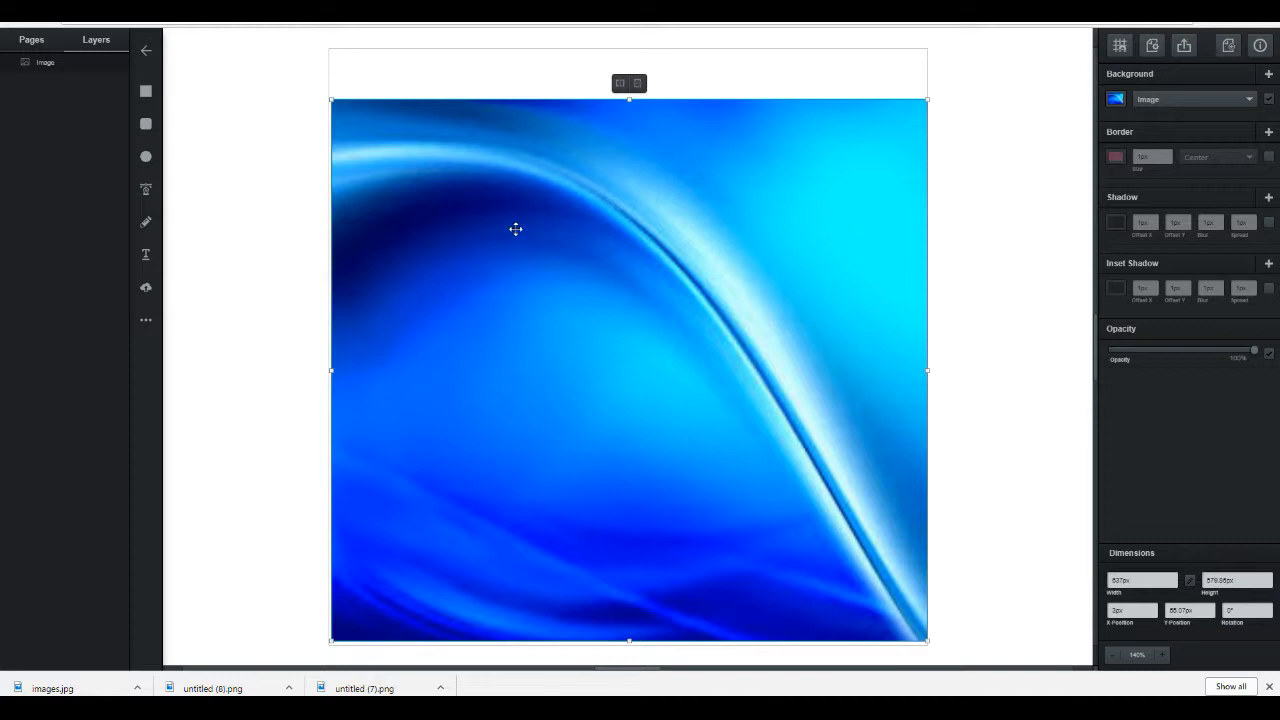
Step: Search Google Images for happy emoji transparent
{"action": "key", "text": "ctrl+Tab"}
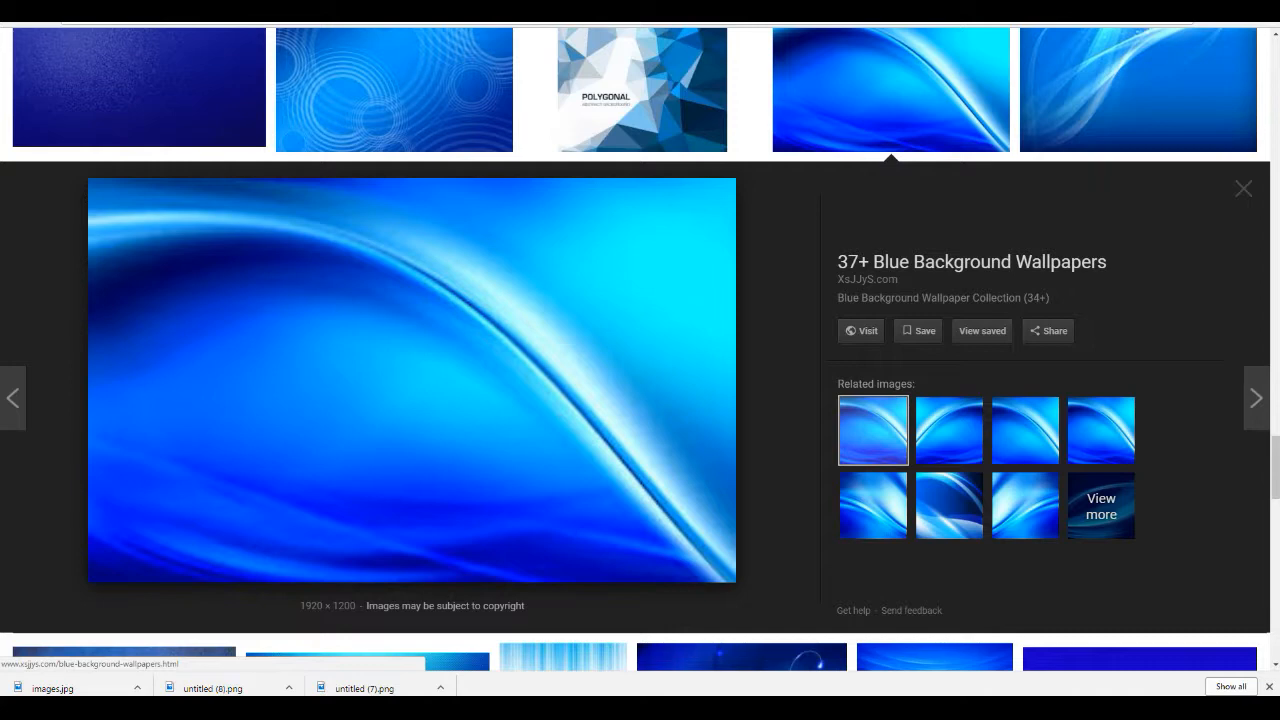
{"action": "key", "text": "ctrl+l"}
{"action": "type", "text": "EM"}
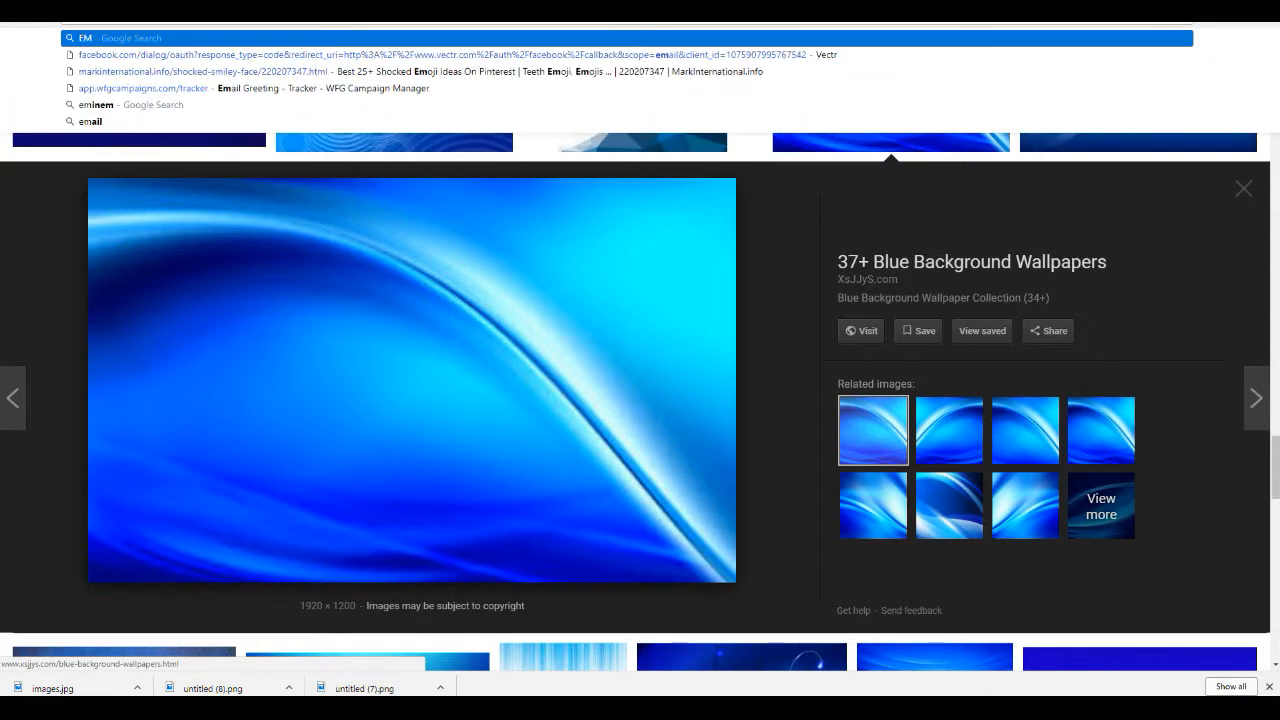
{"action": "type", "text": "OJI"}
{"action": "key", "text": "Return"}
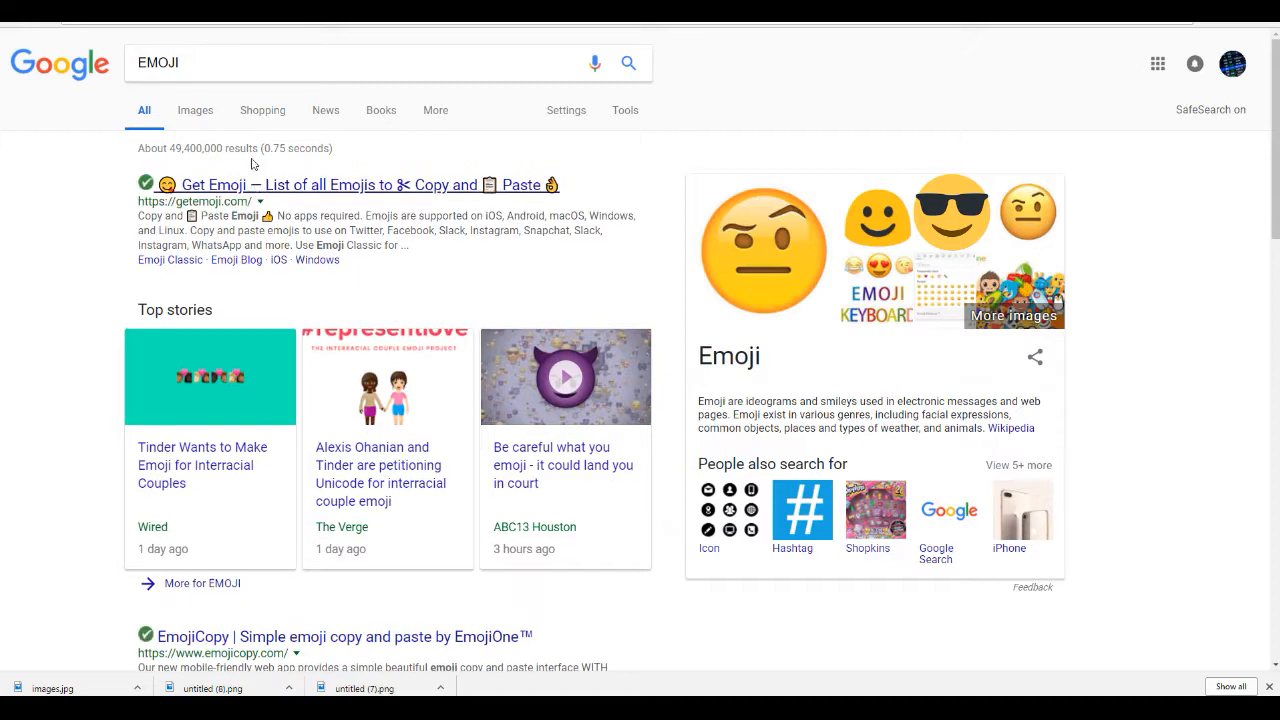
{"action": "left_click", "coordinate": [195, 110]}
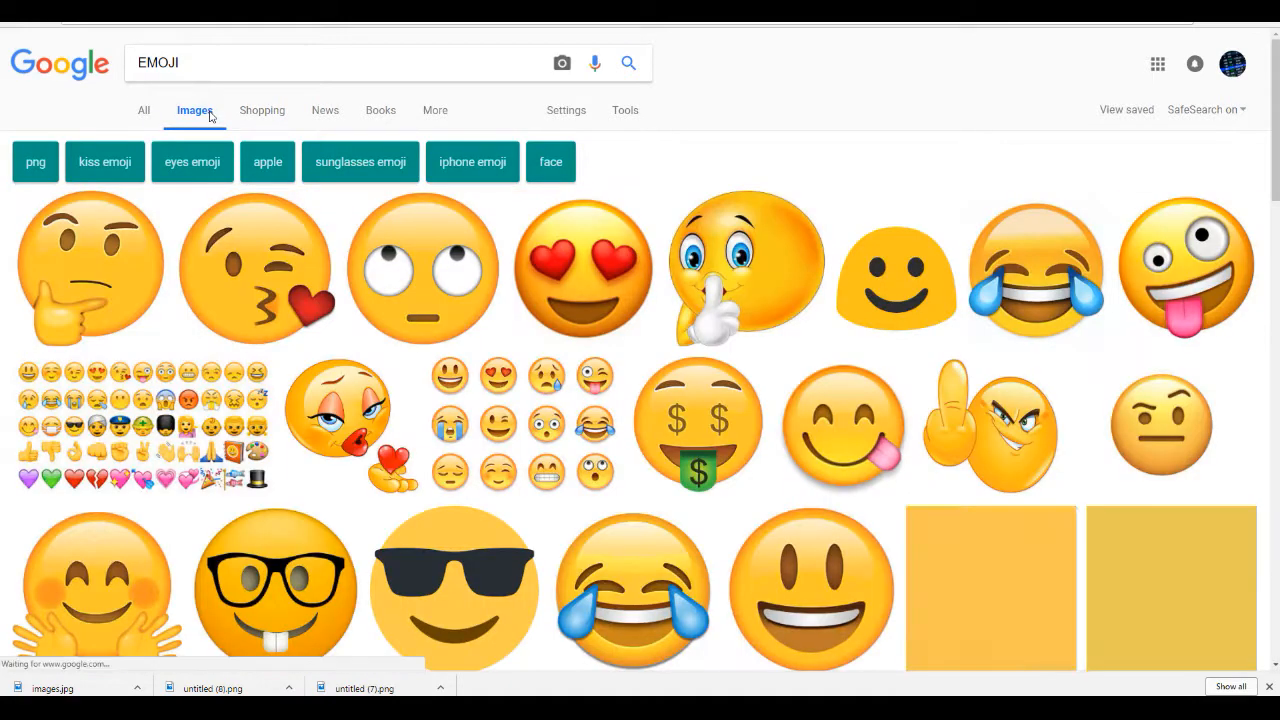
{"action": "left_click", "coordinate": [300, 63]}
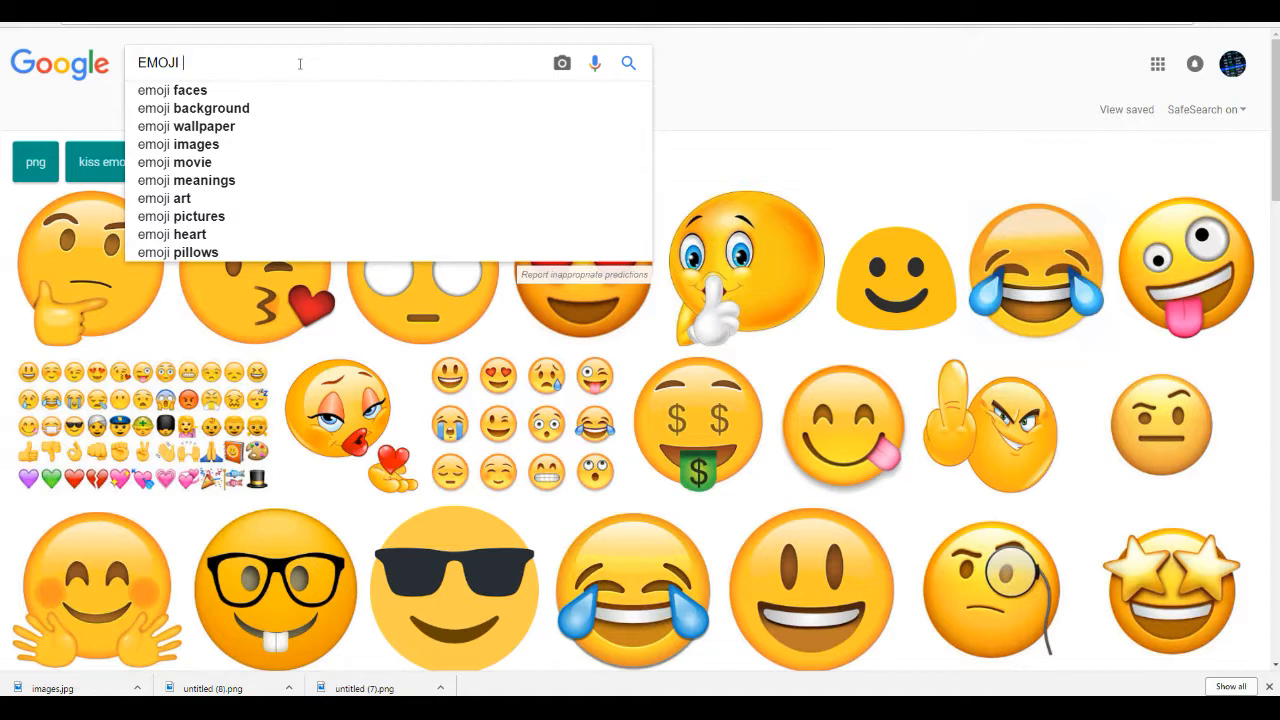
{"action": "key", "text": "Home"}
{"action": "type", "text": "HAPPY EMOJI"}
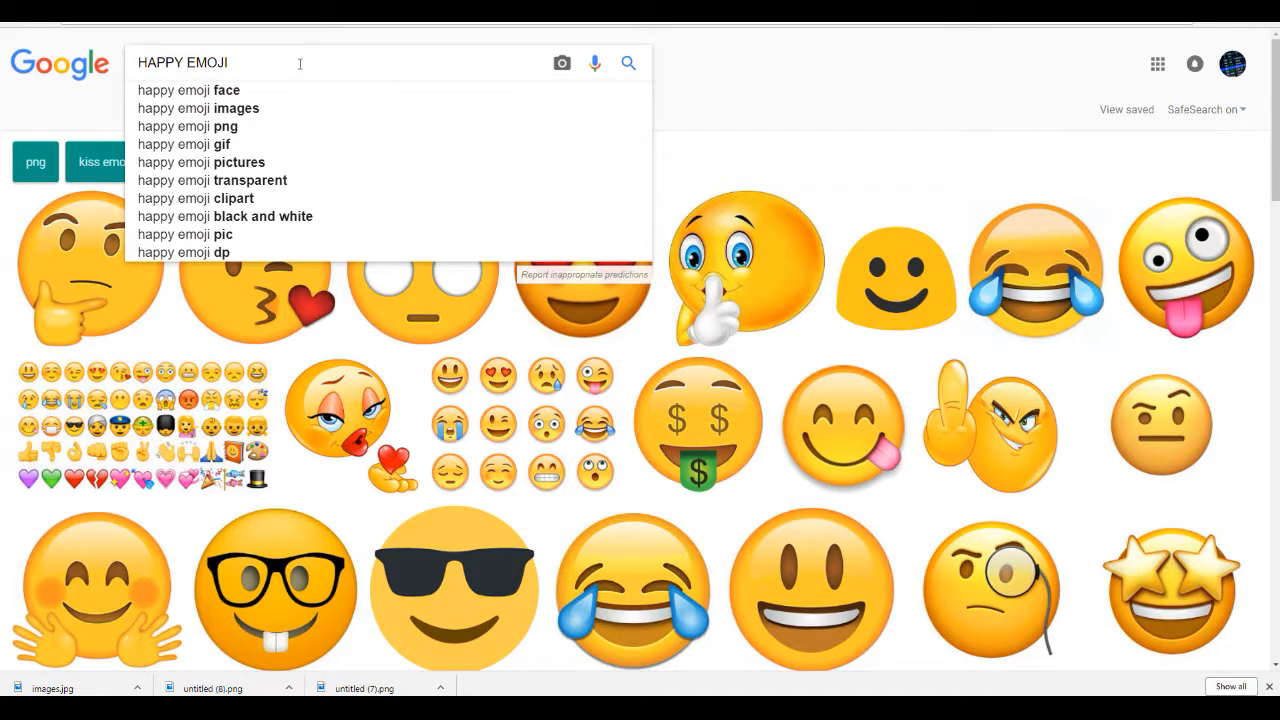
{"action": "type", "text": " TRA"}
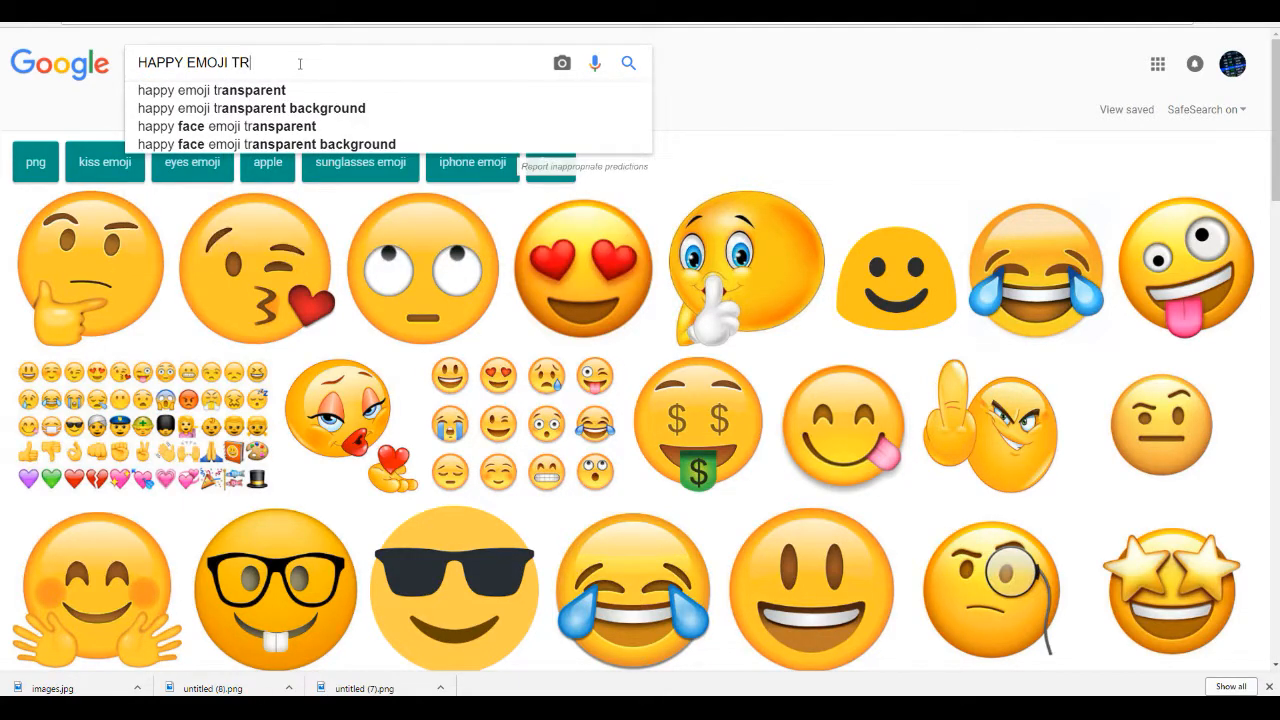
{"action": "left_click", "coordinate": [300, 90]}
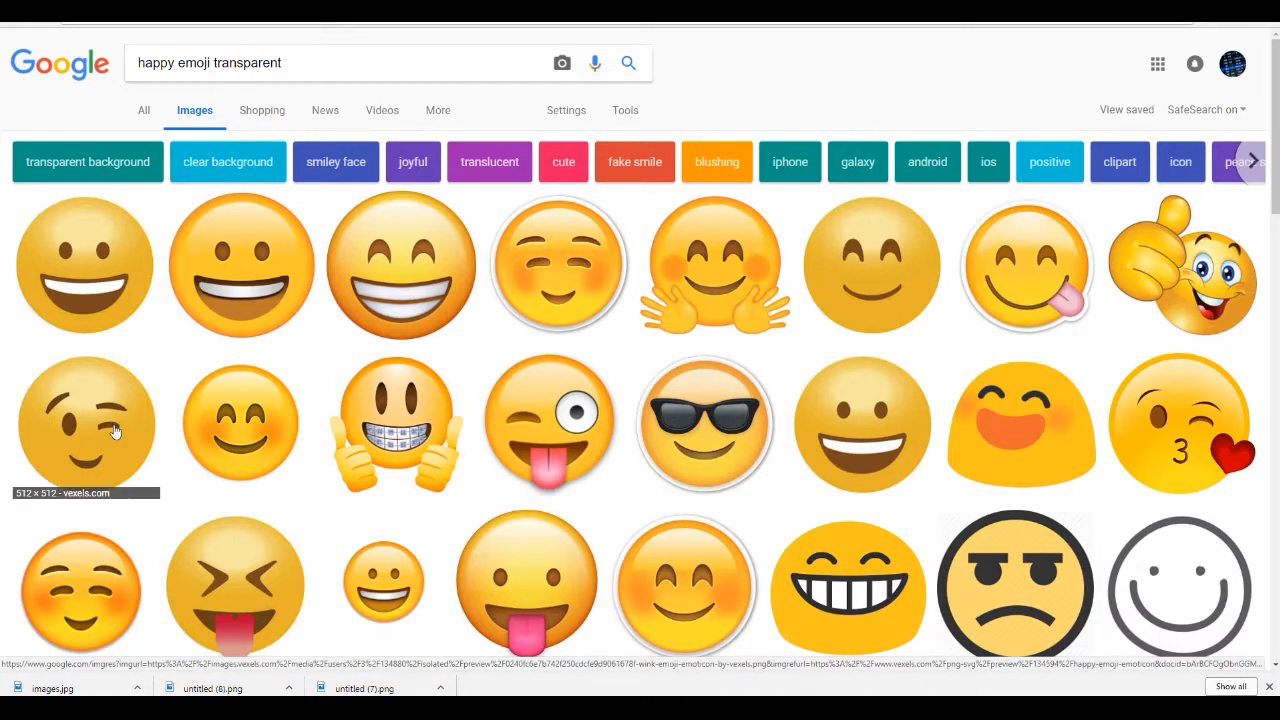
Step: Save the first happy emoji transparent PNG to the computer and return to the Vectr tab
{"action": "left_click", "coordinate": [100, 281]}
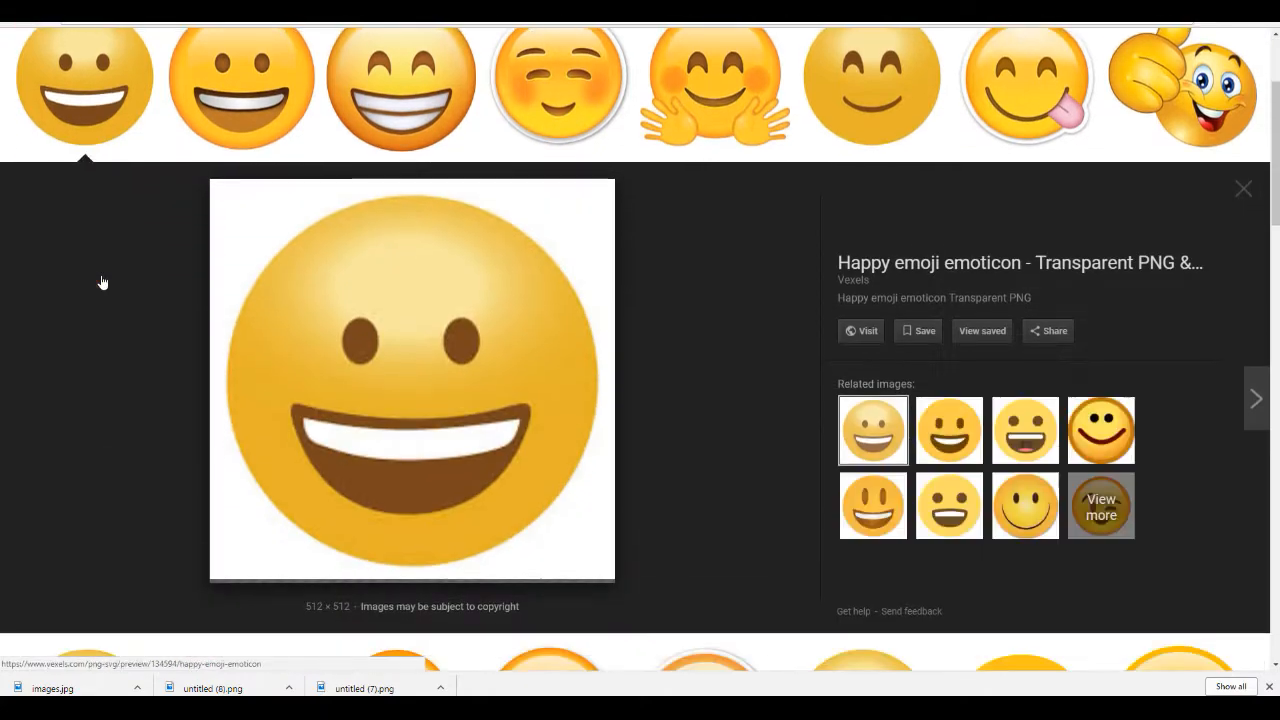
{"action": "right_click", "coordinate": [404, 314]}
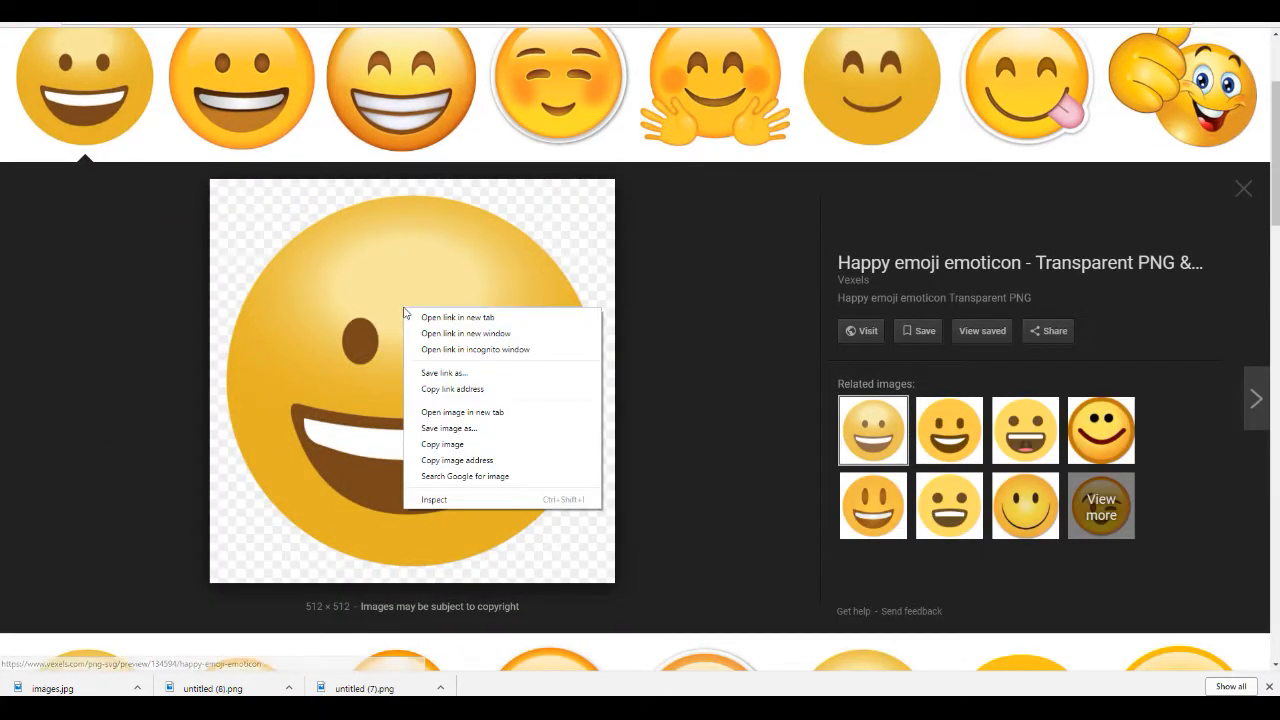
{"action": "left_click", "coordinate": [487, 428]}
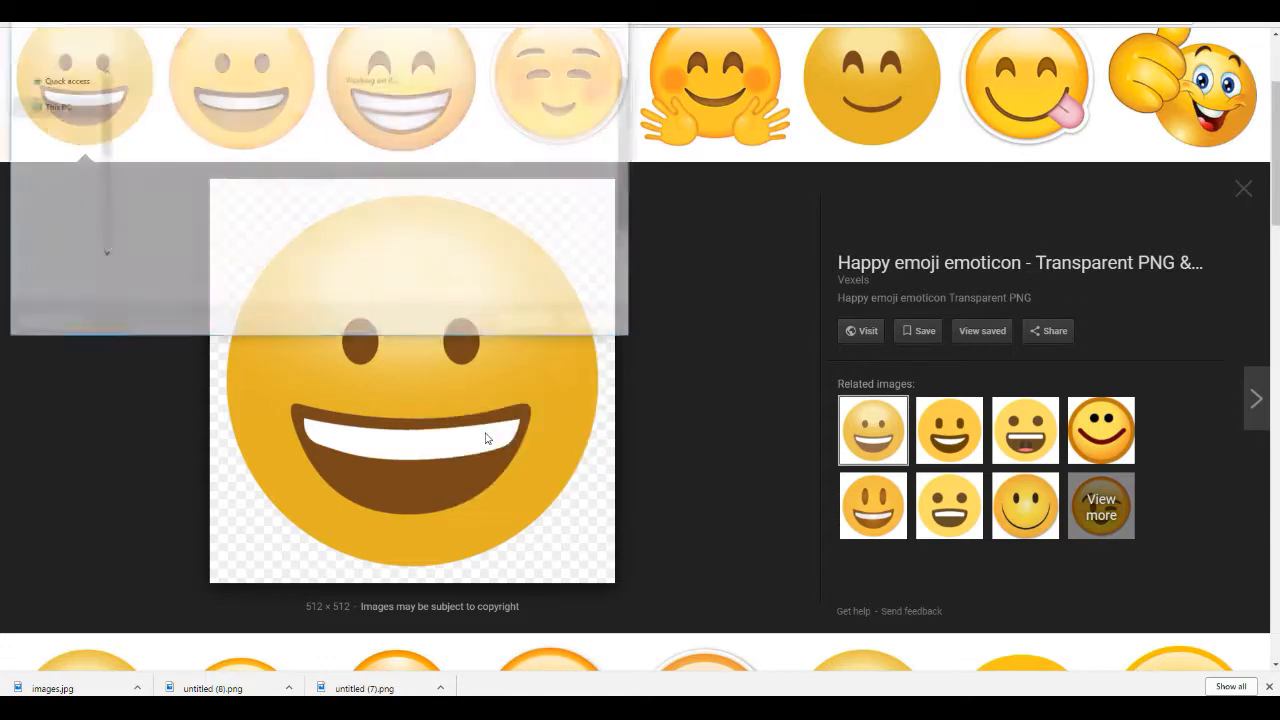
{"action": "left_click", "coordinate": [517, 321]}
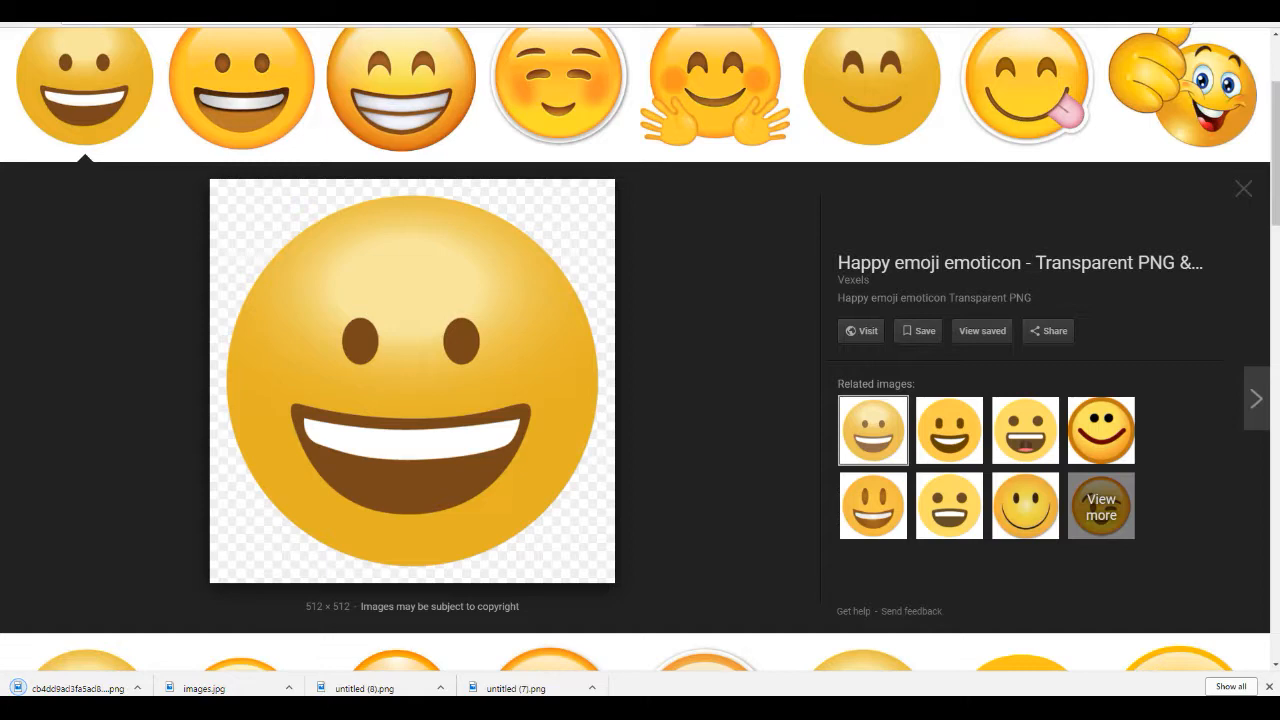
{"action": "left_click", "coordinate": [694, 6]}
{"action": "left_click", "coordinate": [1262, 46]}
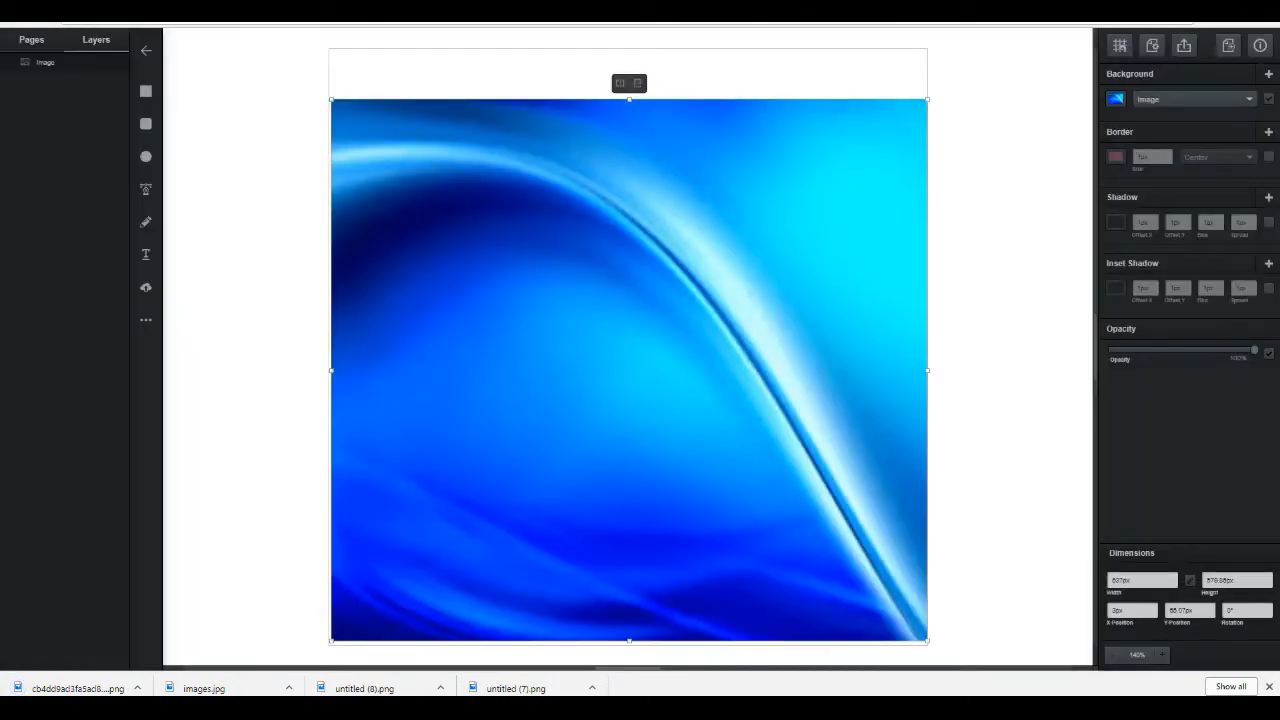
Step: Upload the saved happy emoji image onto the page
{"action": "left_click", "coordinate": [150, 288]}
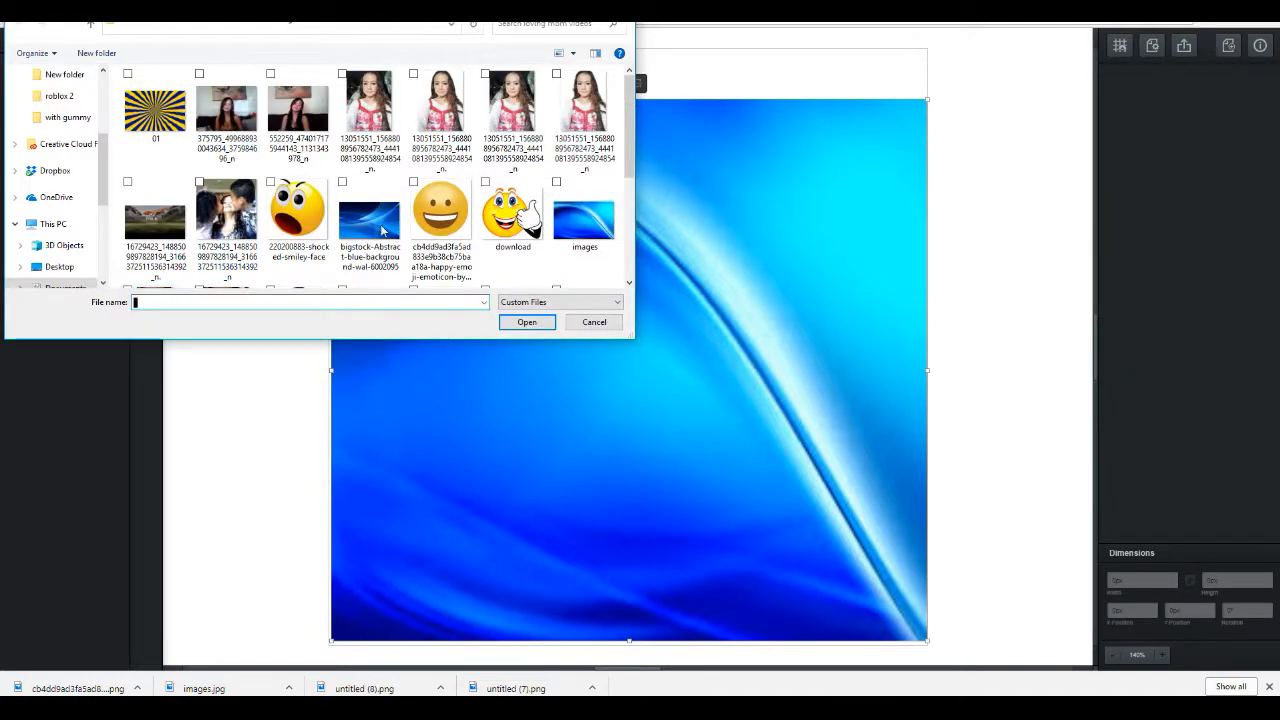
{"action": "double_click", "coordinate": [459, 227]}
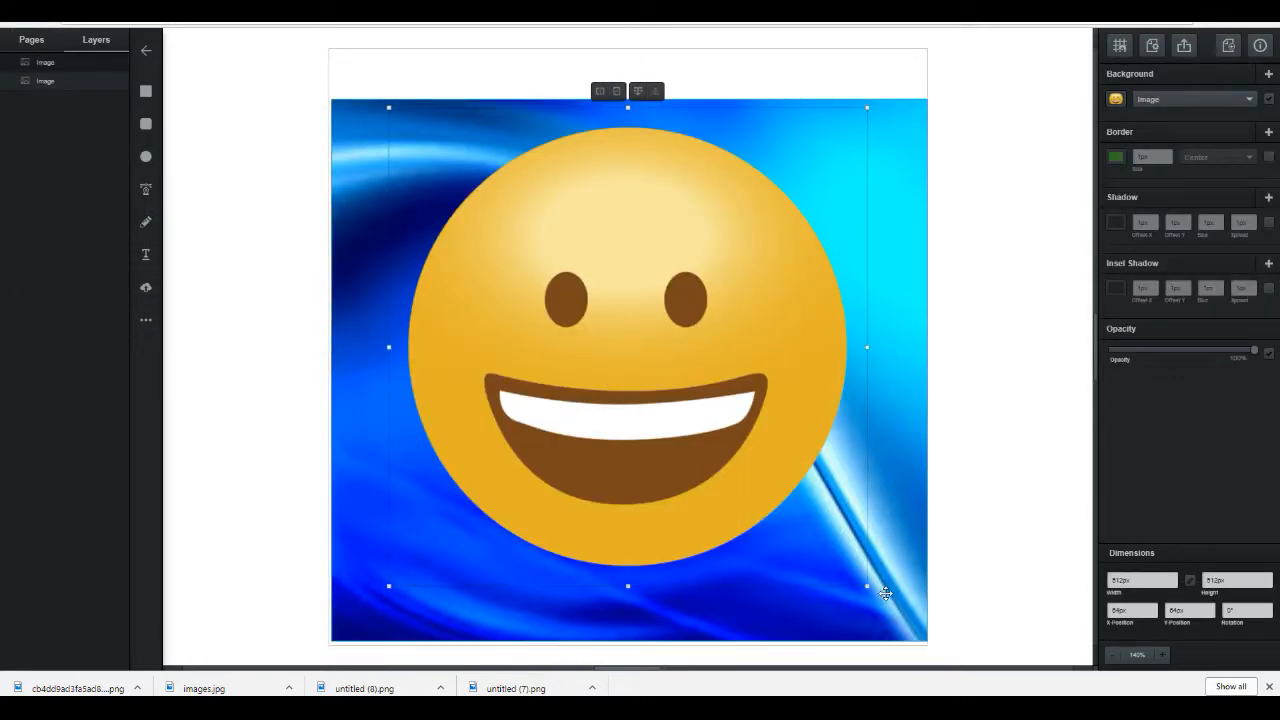
Step: Shrink the emoji to about 303 by 279 px and move it to the lower centre of the background
{"action": "left_click_drag", "start_coordinate": [866, 585], "coordinate": [781, 368]}
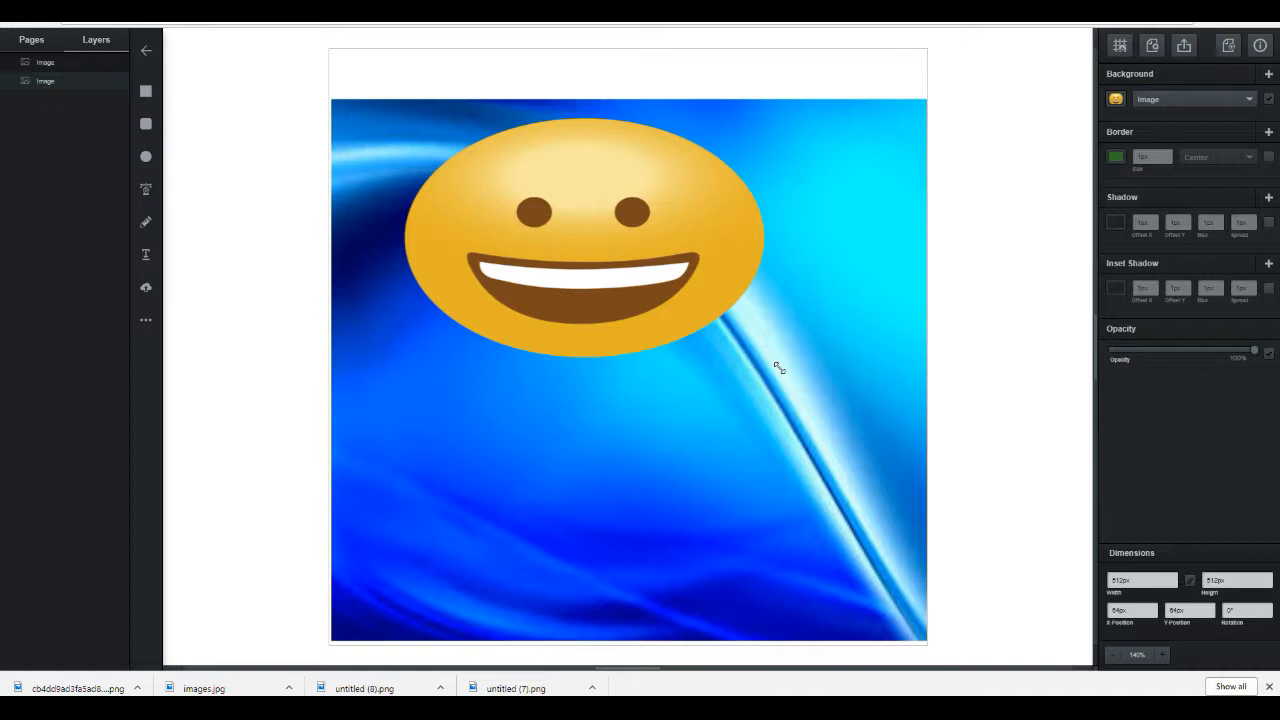
{"action": "left_click_drag", "start_coordinate": [783, 236], "coordinate": [672, 236]}
{"action": "left_click_drag", "start_coordinate": [573, 205], "coordinate": [663, 393]}
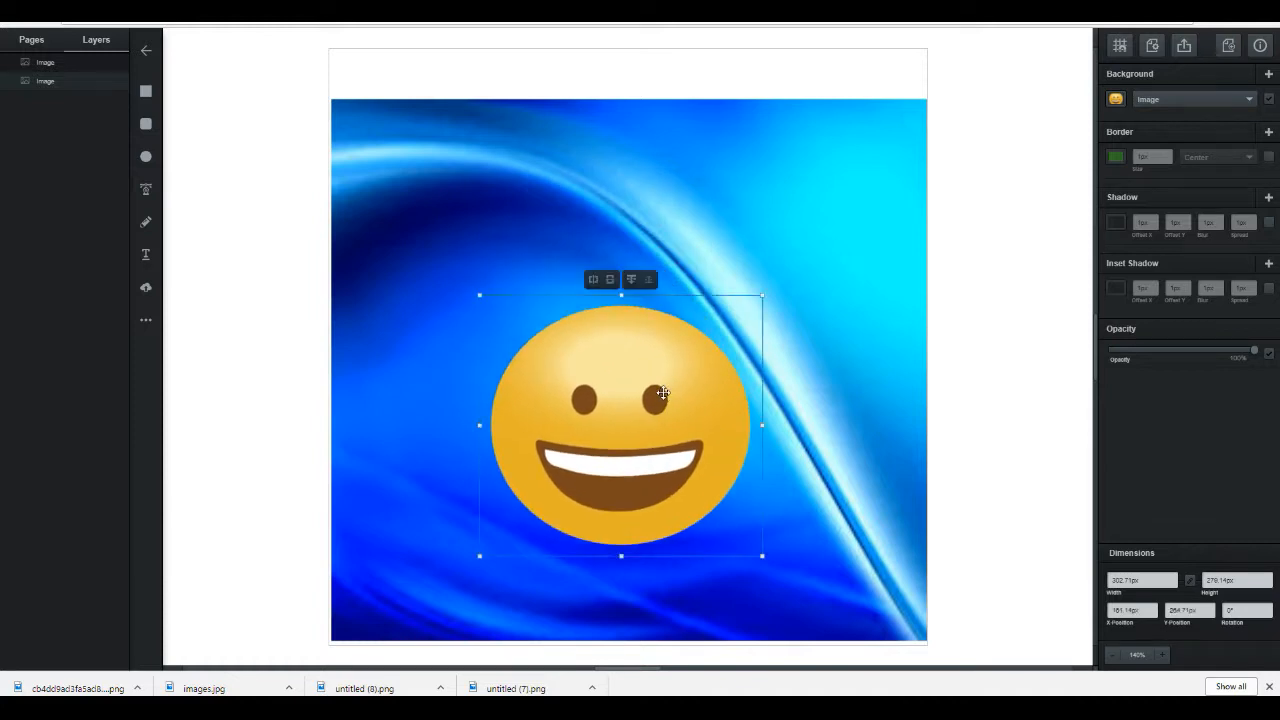
{"action": "left_click", "coordinate": [542, 235]}
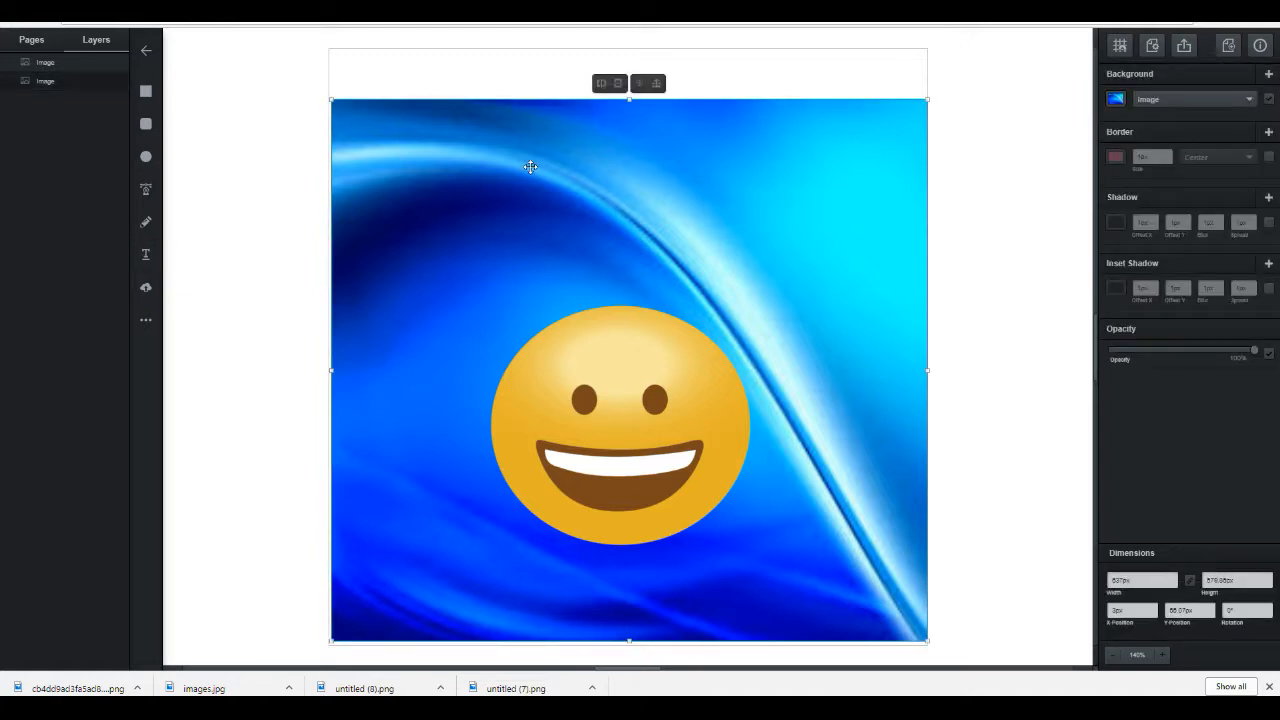
Step: Add a text box above the emoji reading i AM HAPPY
{"action": "left_click", "coordinate": [146, 255]}
{"action": "left_click", "coordinate": [540, 200]}
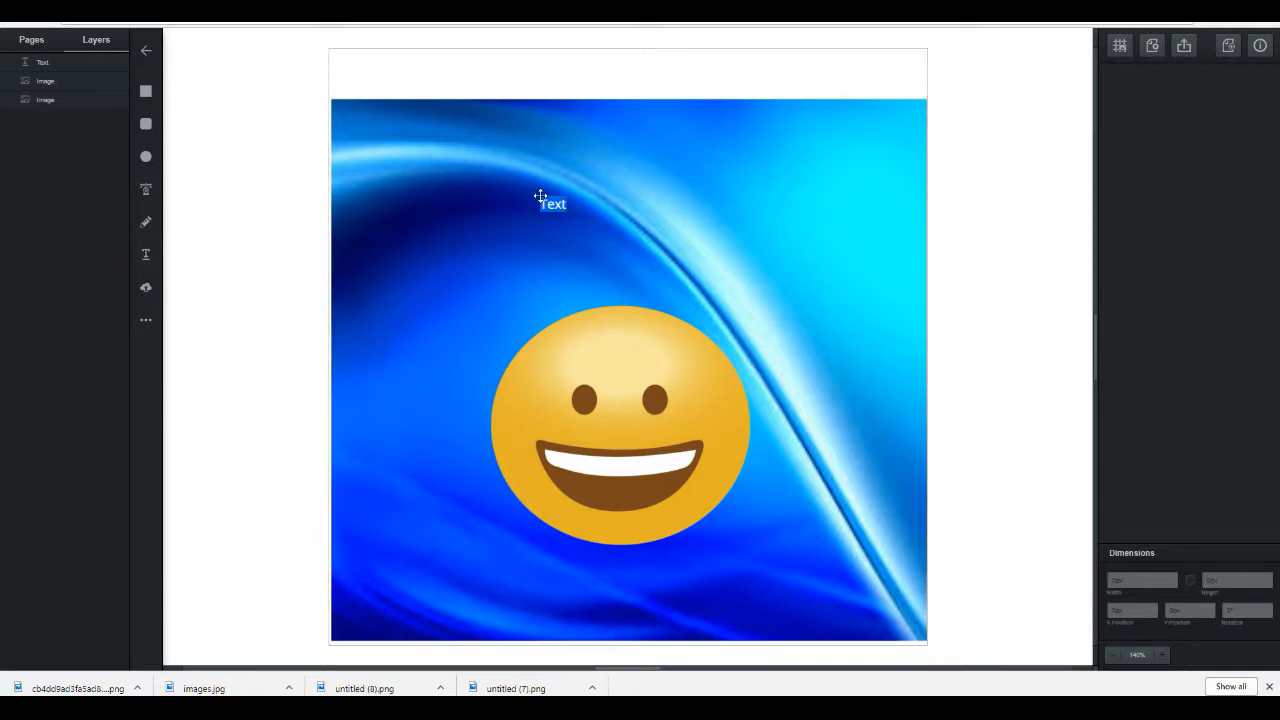
{"action": "key", "text": "BackSpace"}
{"action": "type", "text": "I AM HAPPY"}
{"action": "left_click", "coordinate": [669, 204]}
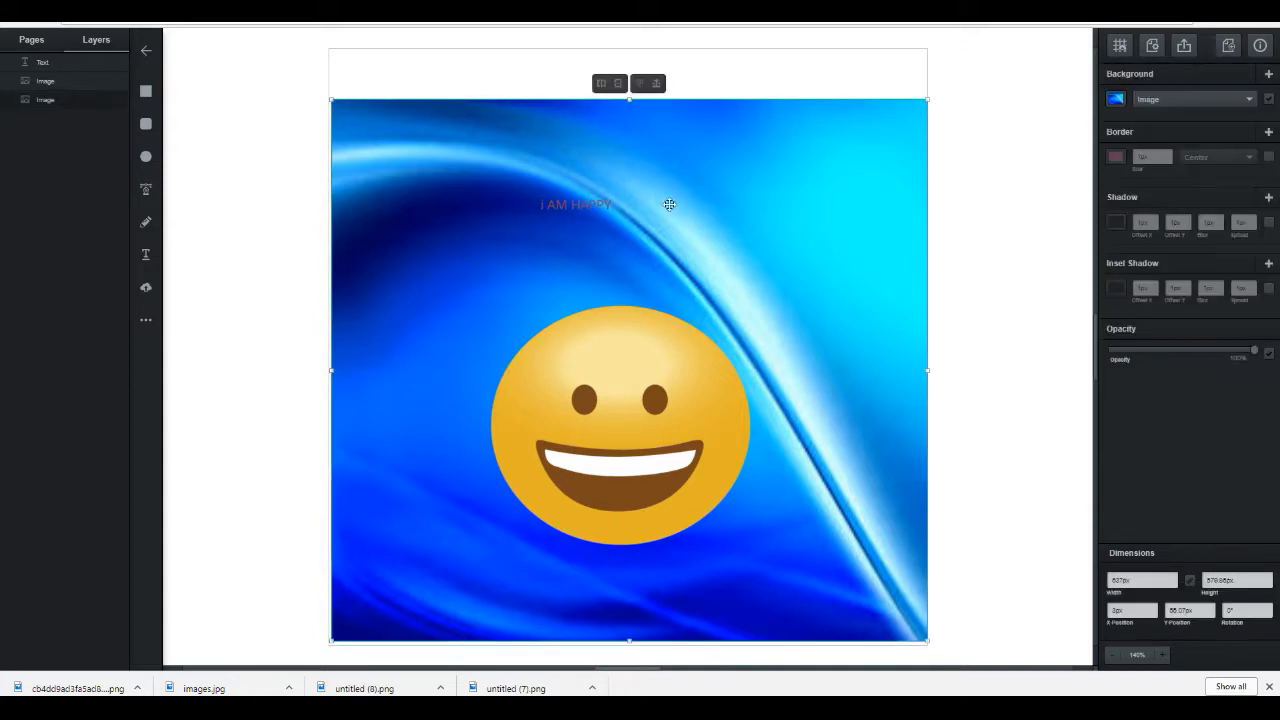
Step: Increase the text's font size to 28 px
{"action": "left_click", "coordinate": [605, 203]}
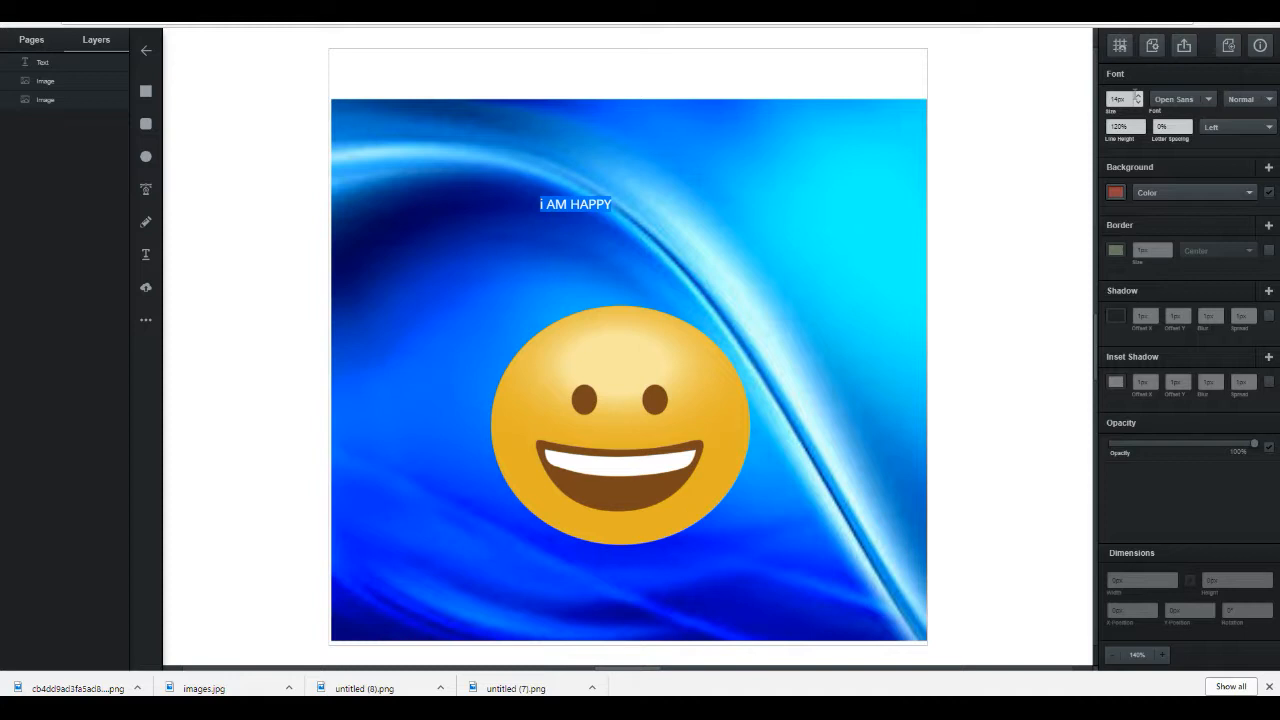
{"action": "left_click", "coordinate": [1138, 96]}
{"action": "left_click", "coordinate": [1138, 96]}
{"action": "left_click", "coordinate": [1138, 96]}
{"action": "left_click", "coordinate": [1138, 96]}
{"action": "left_click", "coordinate": [1138, 97]}
{"action": "left_click", "coordinate": [1138, 97]}
{"action": "left_click", "coordinate": [1138, 97]}
{"action": "left_click", "coordinate": [1138, 97]}
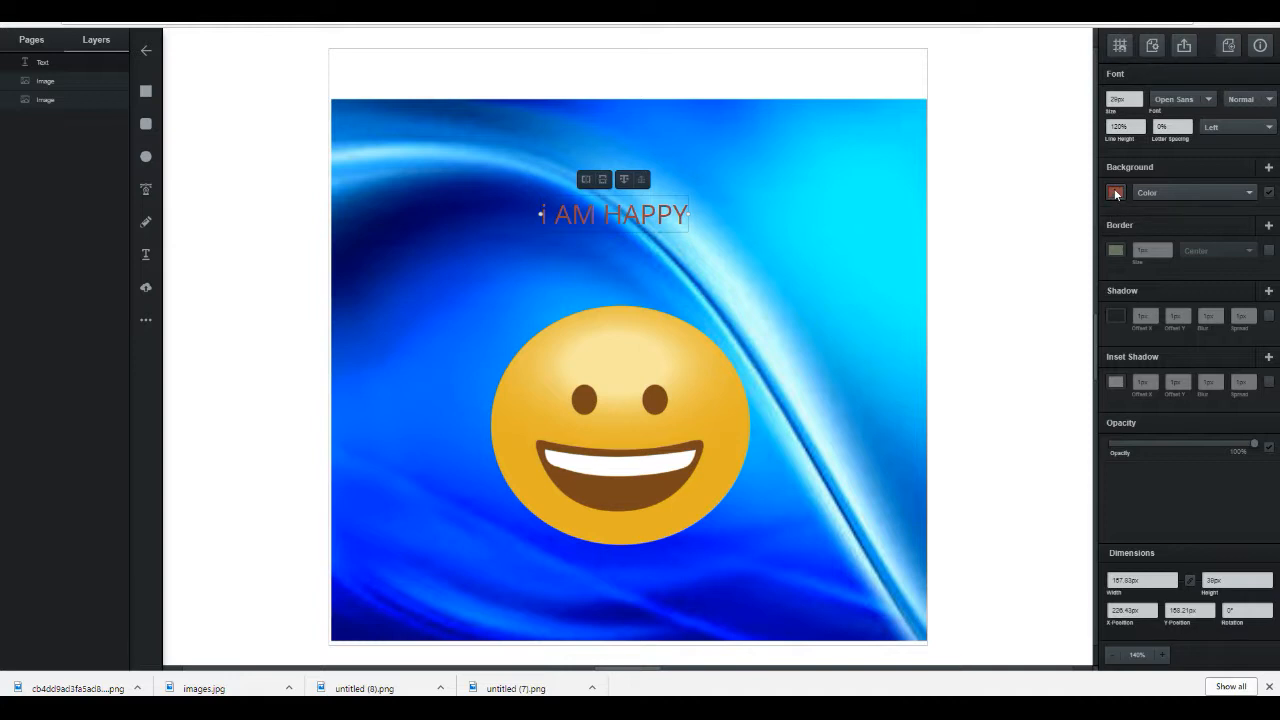
Step: Set the text's fill colour to white
{"action": "left_click", "coordinate": [1116, 193]}
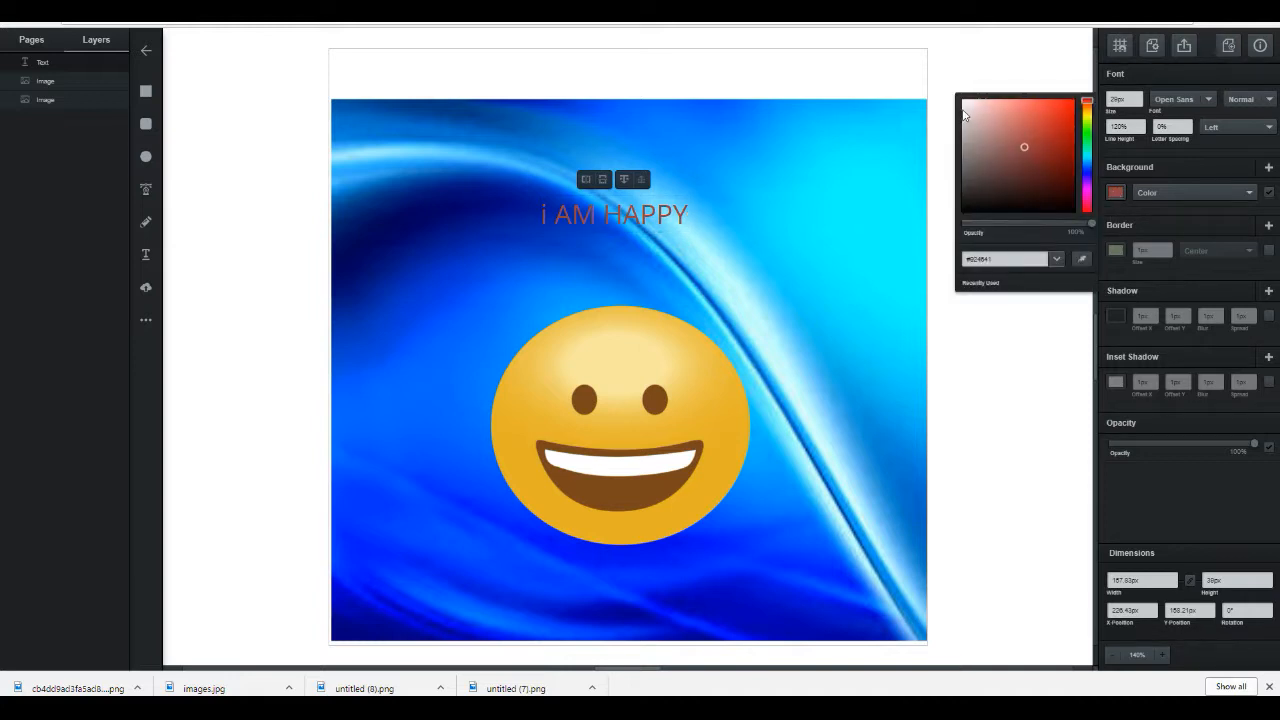
{"action": "left_click", "coordinate": [966, 112]}
{"action": "left_click", "coordinate": [1116, 194]}
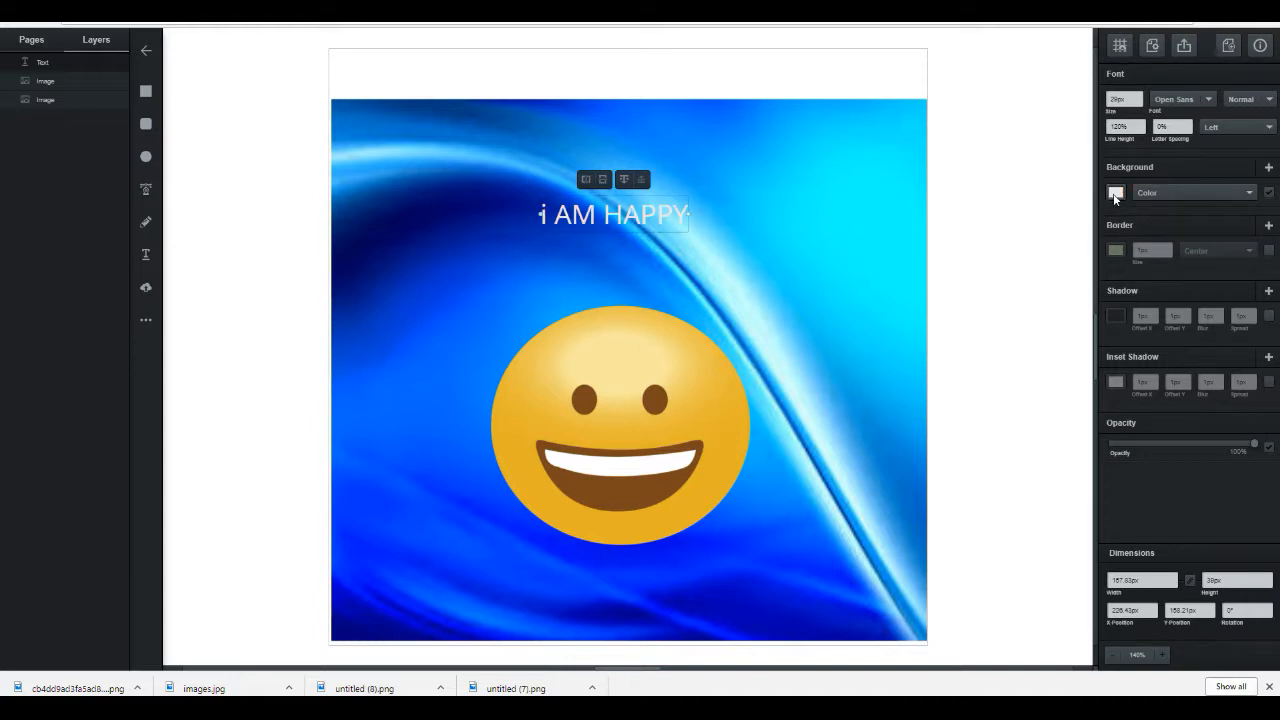
Step: Give the text a red 1 px border
{"action": "left_click", "coordinate": [1116, 252]}
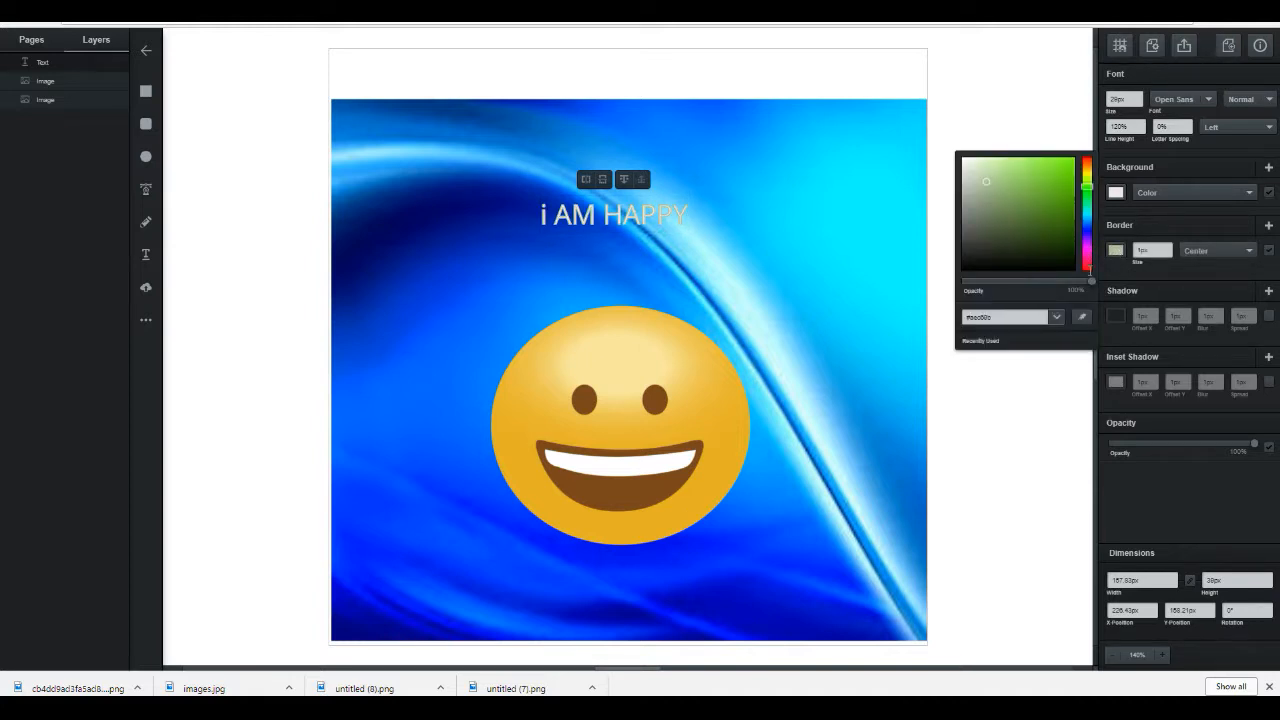
{"action": "left_click", "coordinate": [1087, 266]}
{"action": "left_click", "coordinate": [1061, 176]}
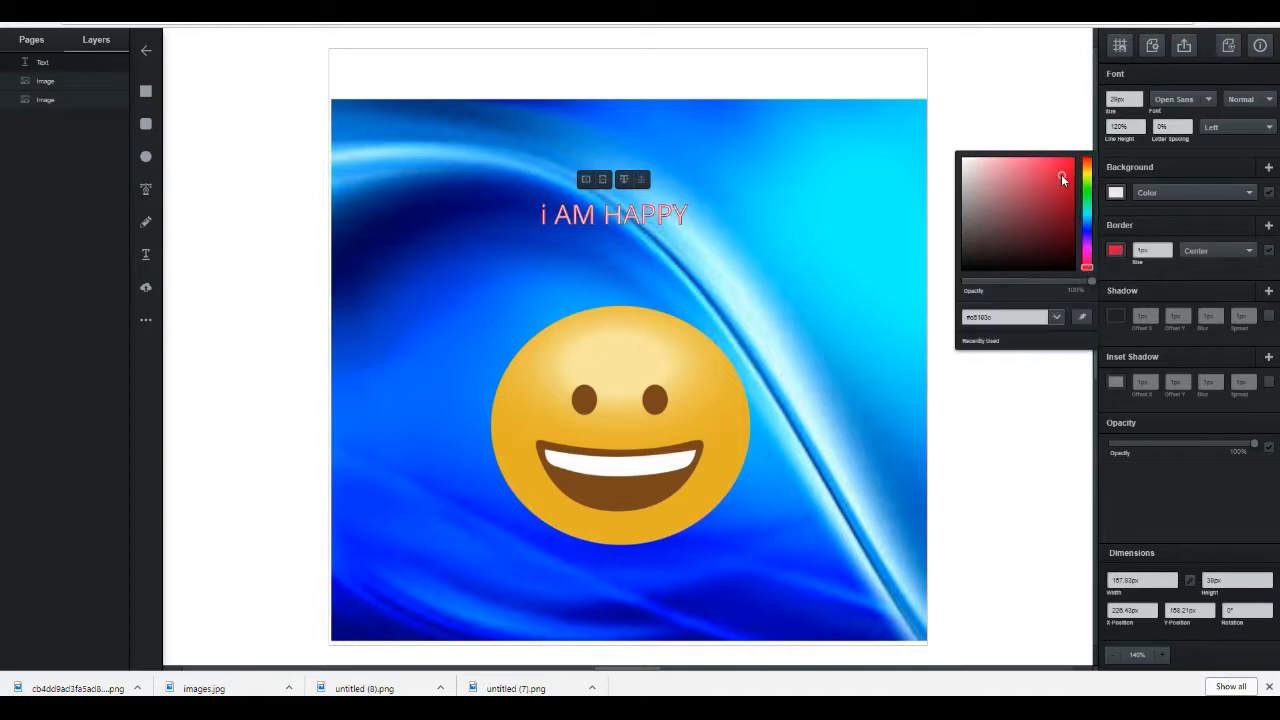
{"action": "left_click", "coordinate": [1167, 248]}
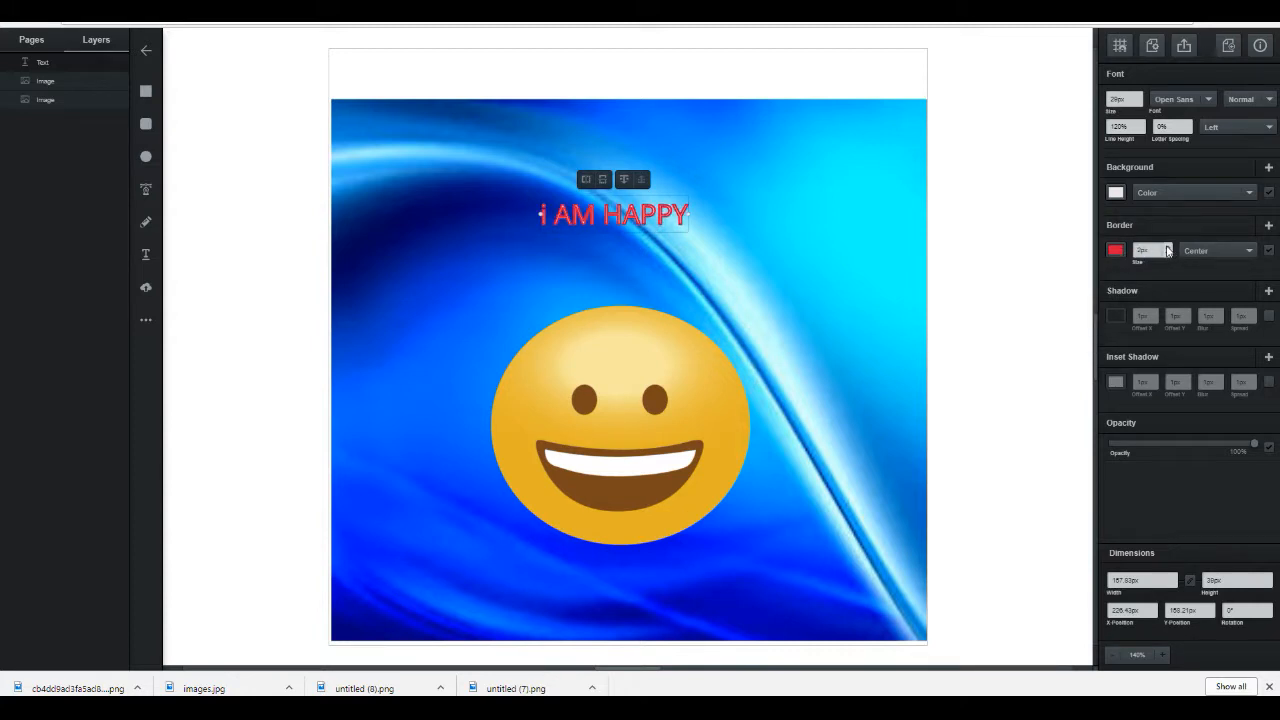
{"action": "left_click", "coordinate": [1168, 254]}
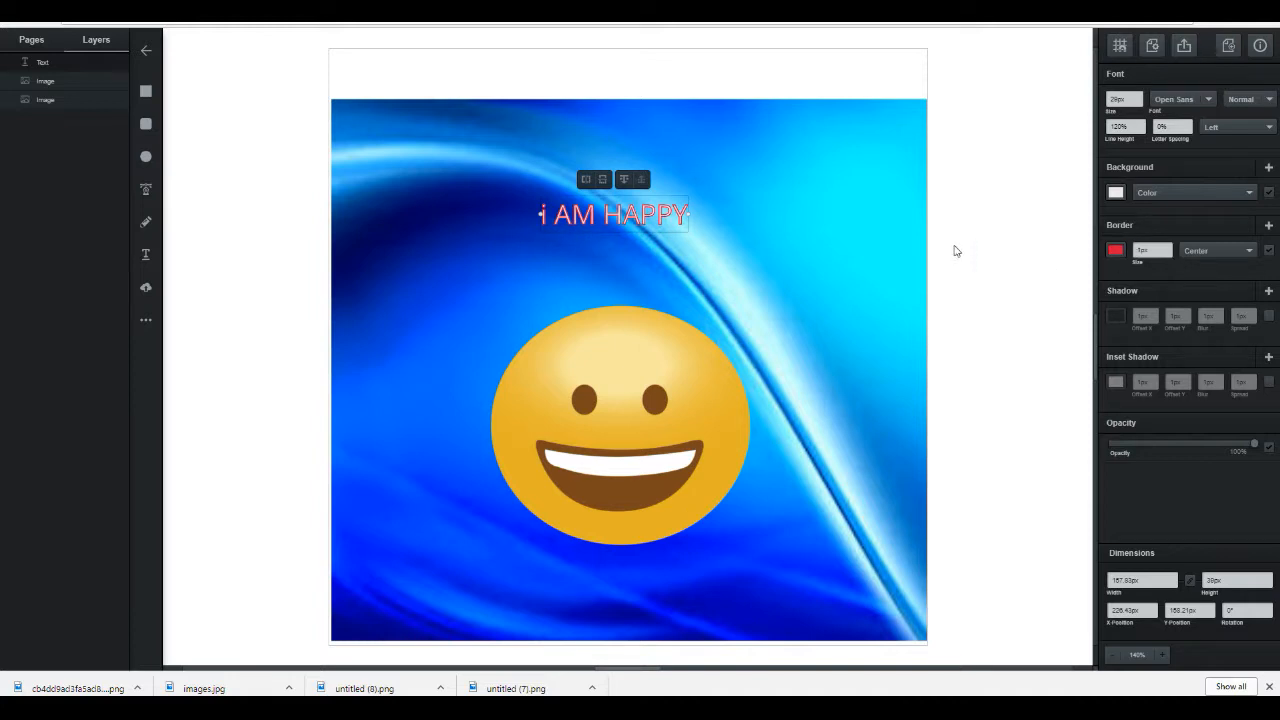
{"action": "left_click", "coordinate": [834, 251]}
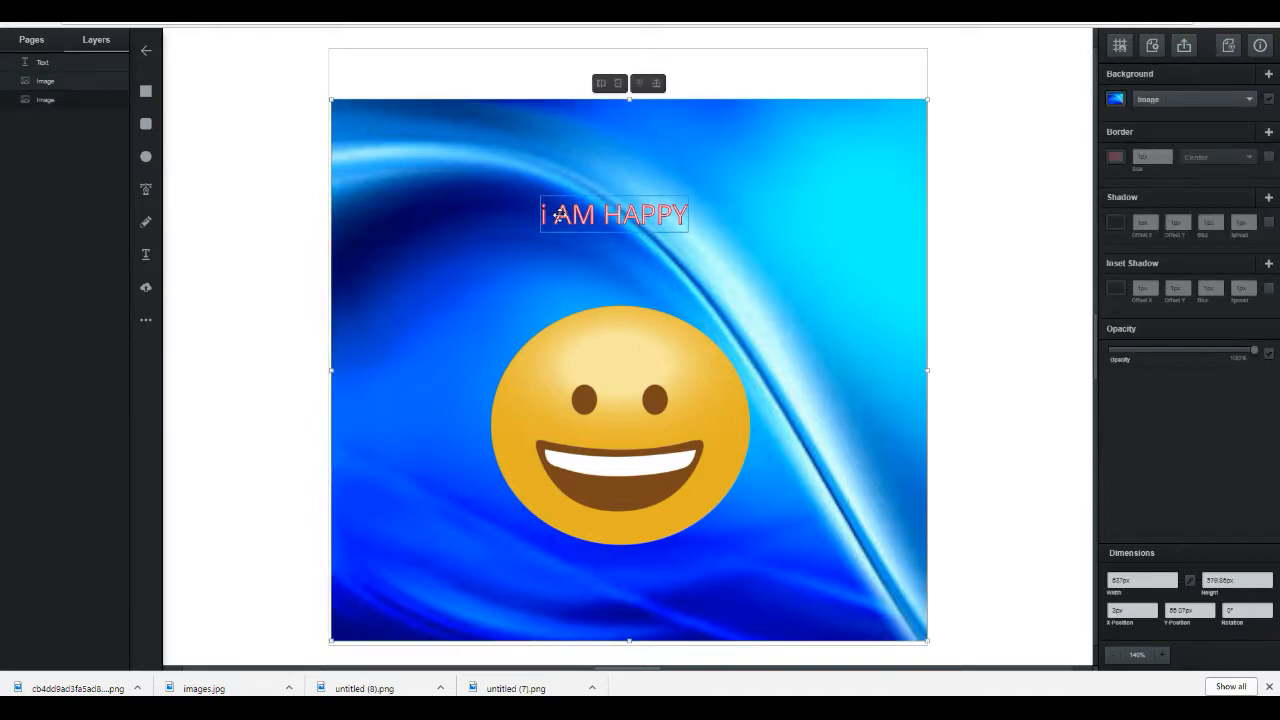
Step: Replace the lowercase i at the start of the text with a capital I
{"action": "left_click", "coordinate": [545, 215]}
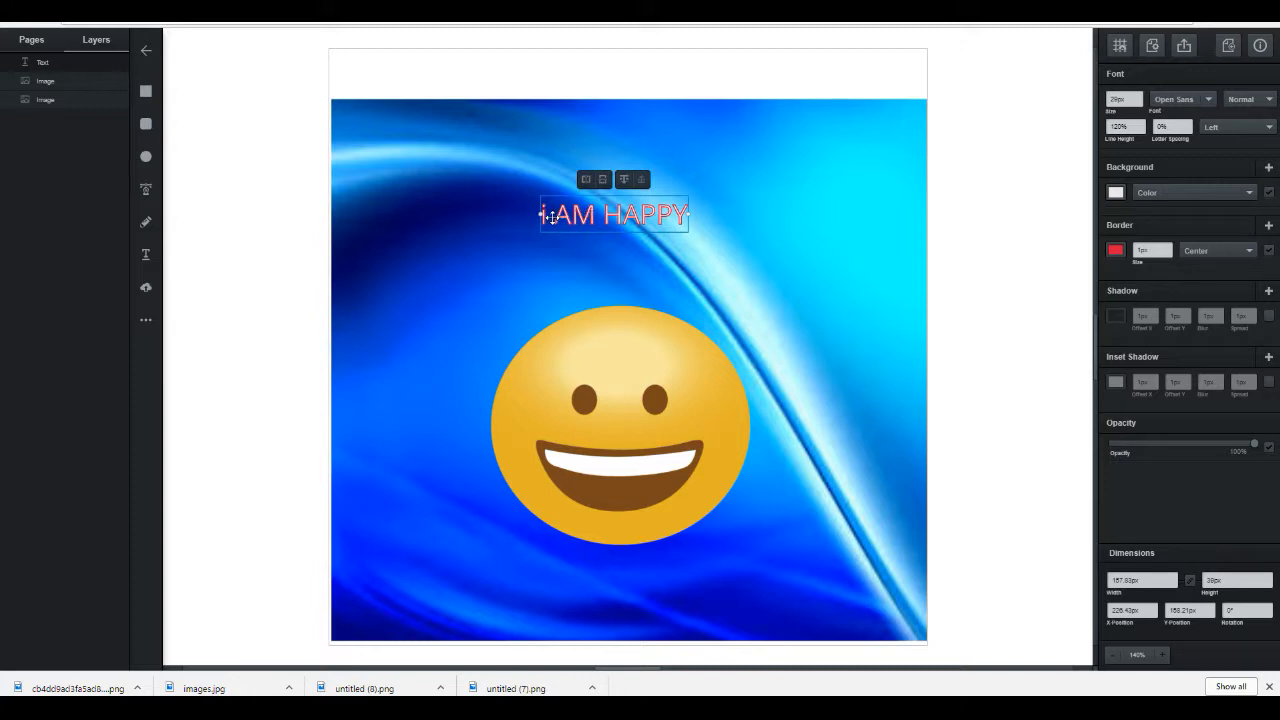
{"action": "left_click", "coordinate": [551, 216]}
{"action": "double_click", "coordinate": [551, 216]}
{"action": "left_click", "coordinate": [551, 216]}
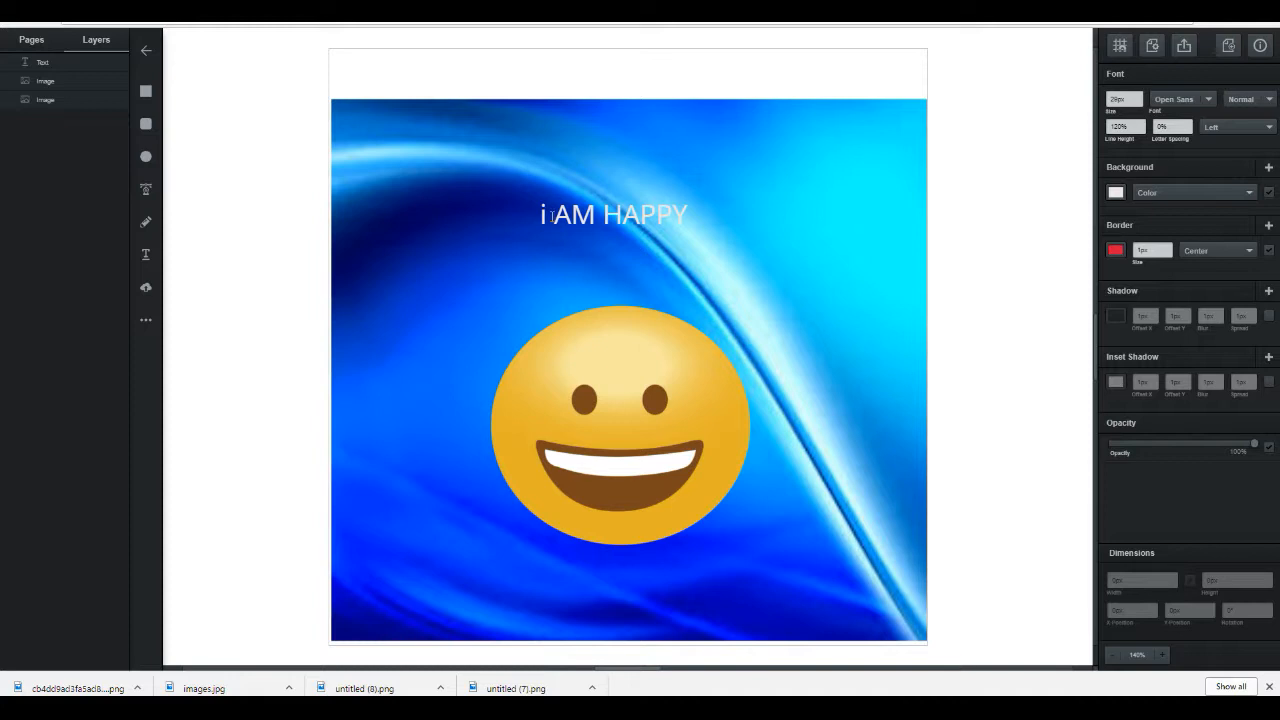
{"action": "key", "text": "BackSpace"}
{"action": "key", "text": "BackSpace"}
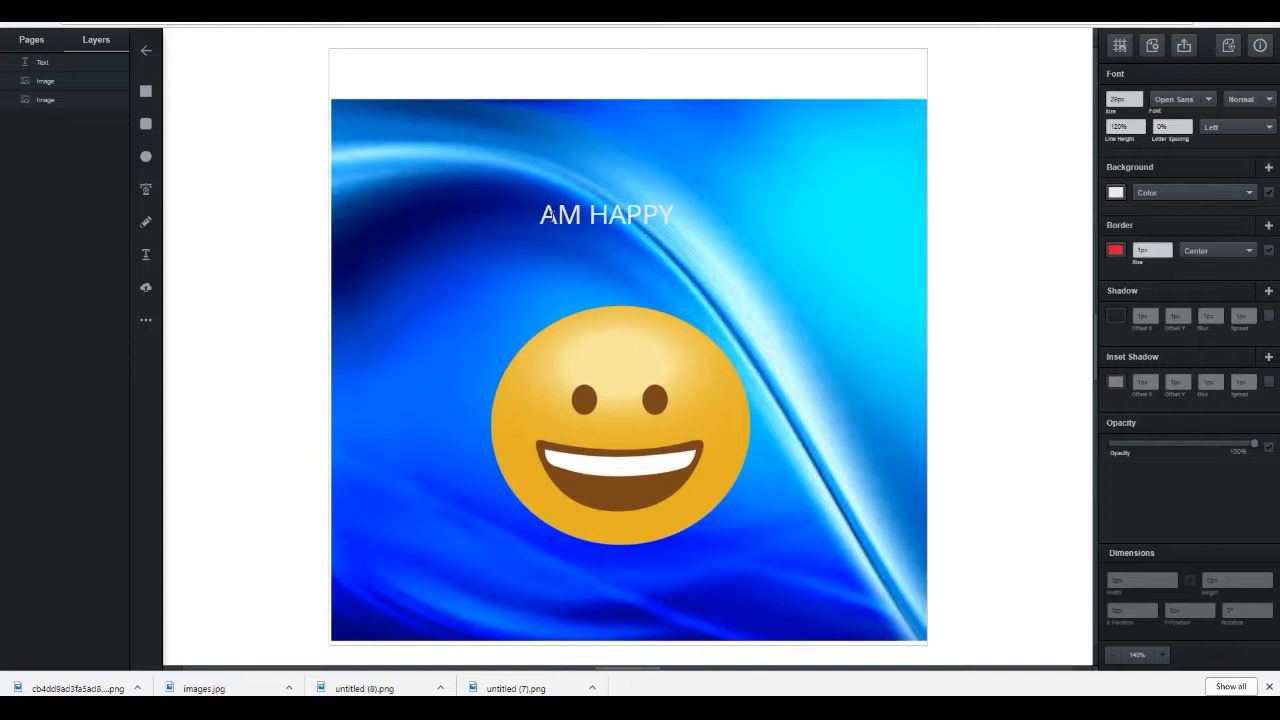
{"action": "type", "text": "I"}
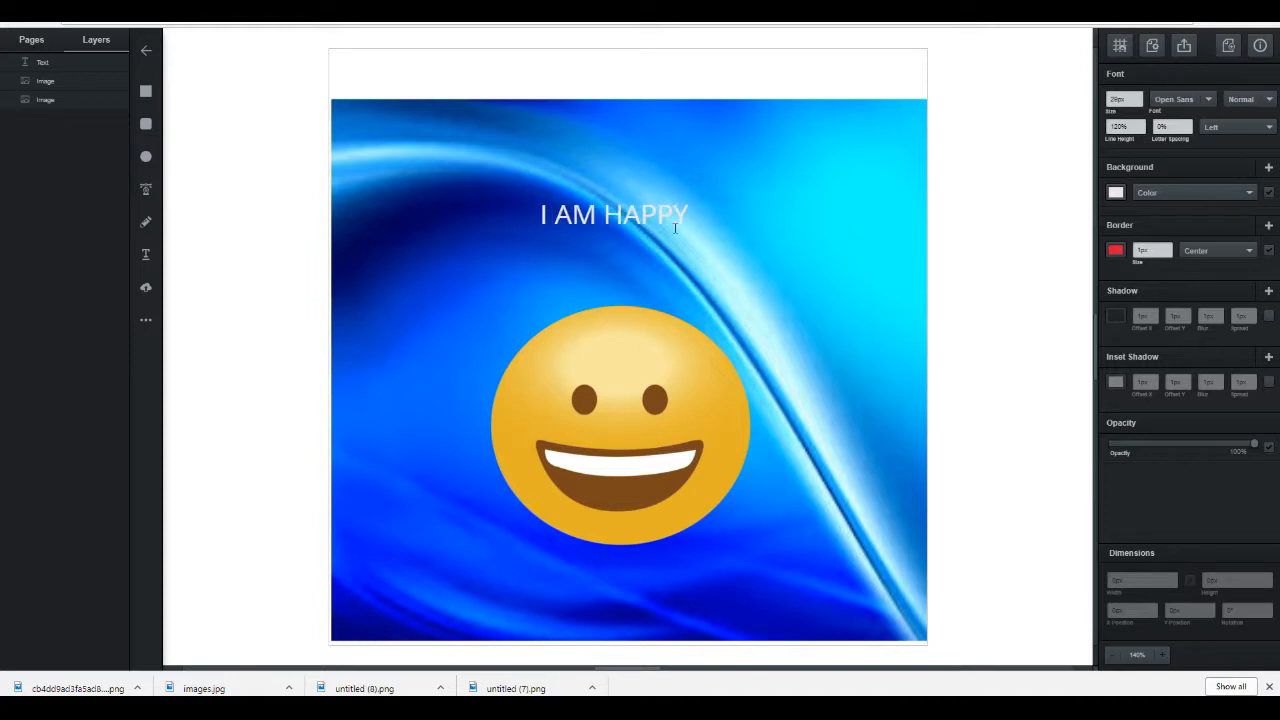
{"action": "left_click", "coordinate": [768, 255]}
Step: Enlarge the text box to about 384 px wide across the top of the background
{"action": "left_click", "coordinate": [685, 217]}
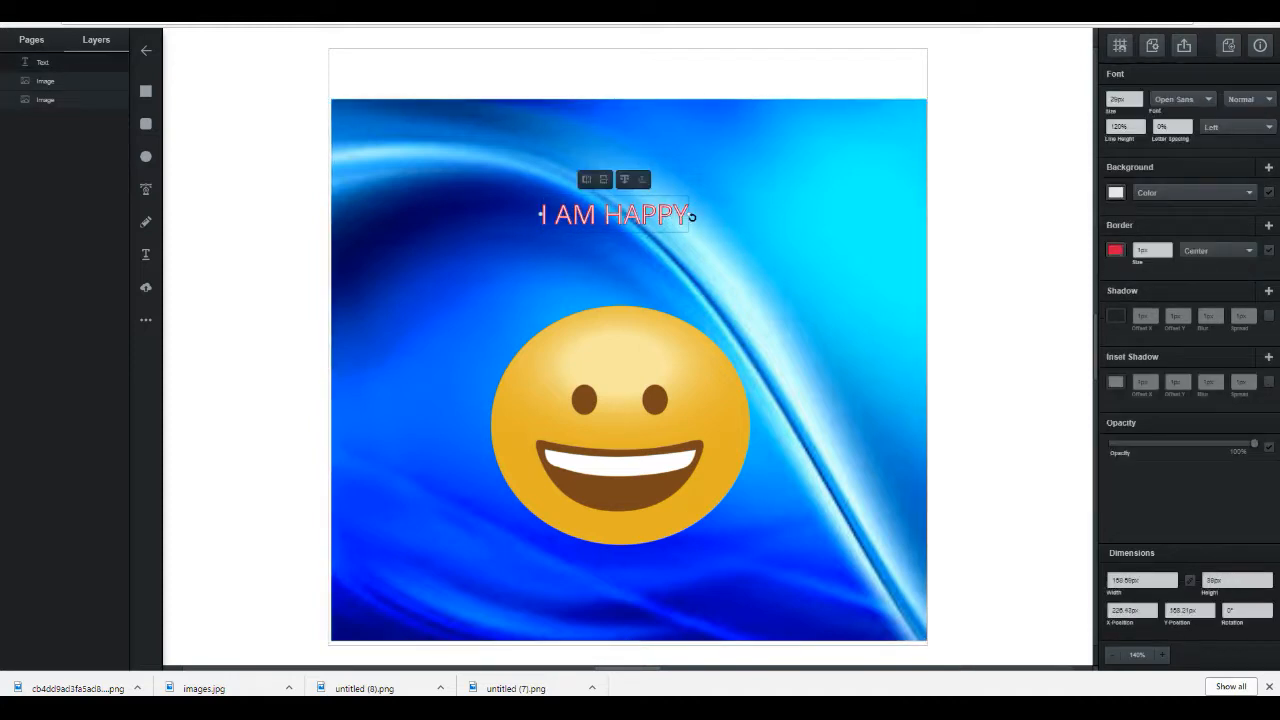
{"action": "left_click_drag", "start_coordinate": [690, 214], "coordinate": [830, 214]}
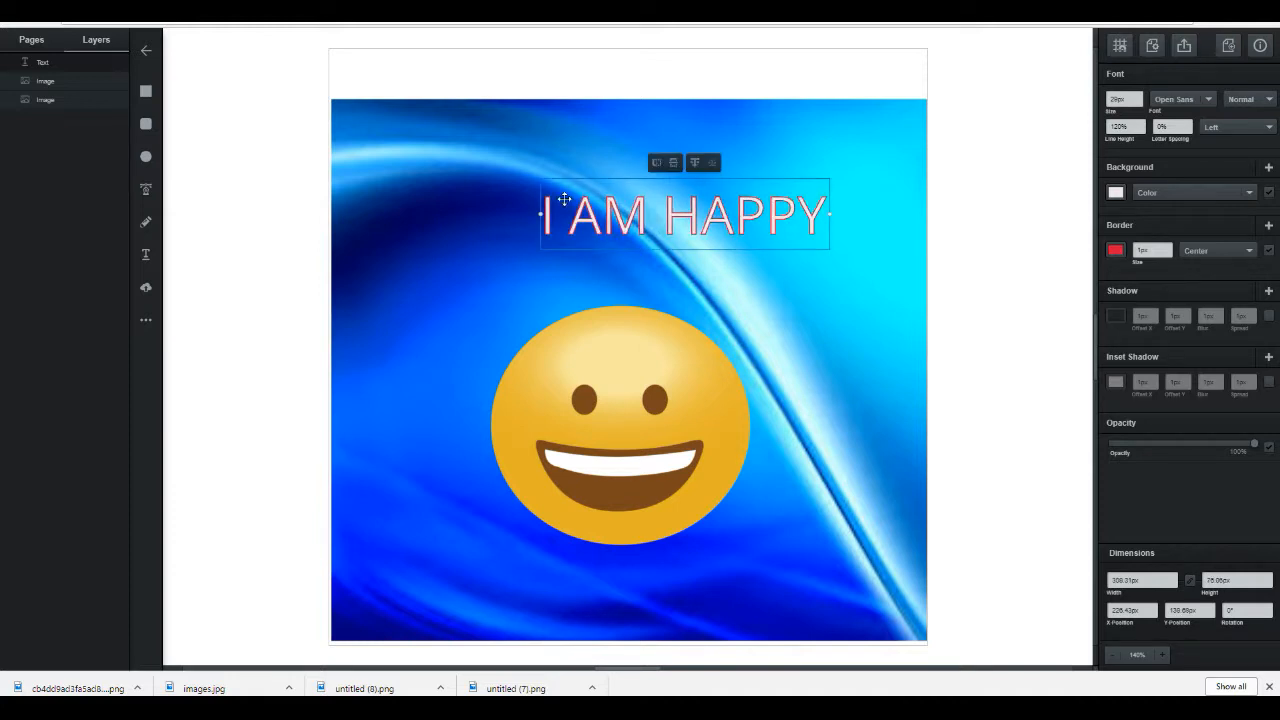
{"action": "left_click_drag", "start_coordinate": [540, 214], "coordinate": [472, 185]}
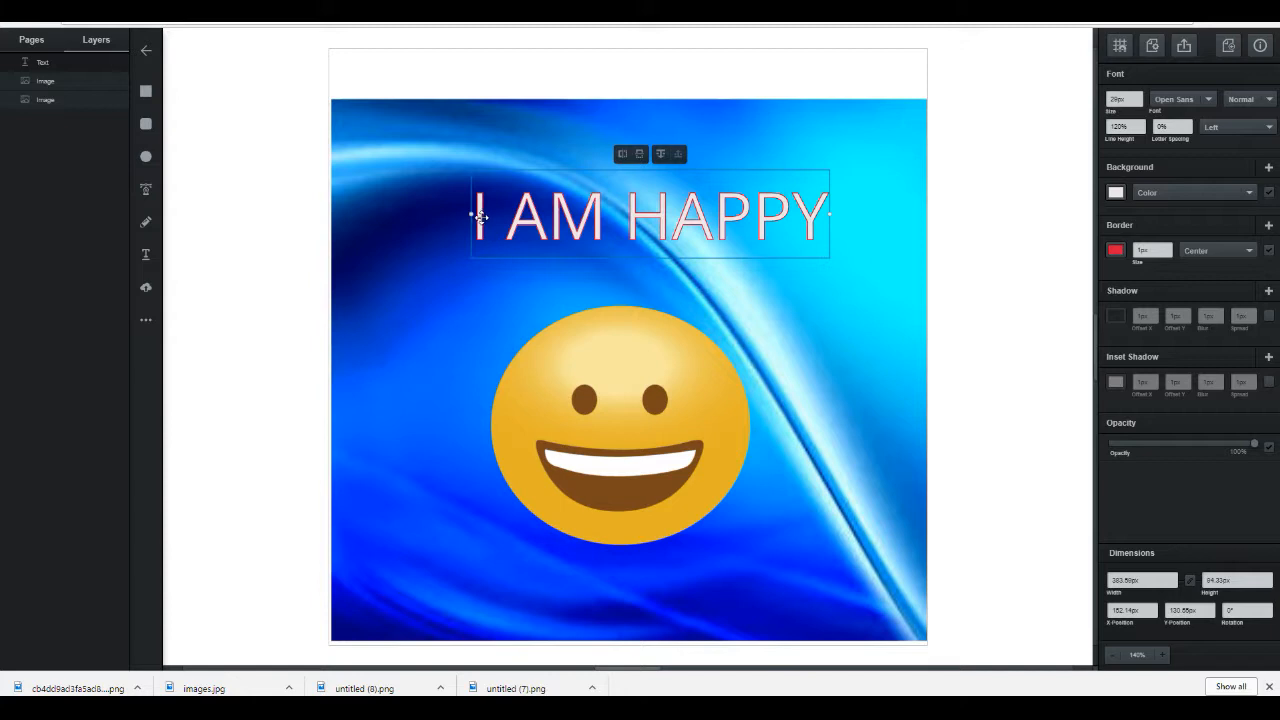
{"action": "left_click_drag", "start_coordinate": [472, 214], "coordinate": [447, 269]}
{"action": "left_click", "coordinate": [447, 269]}
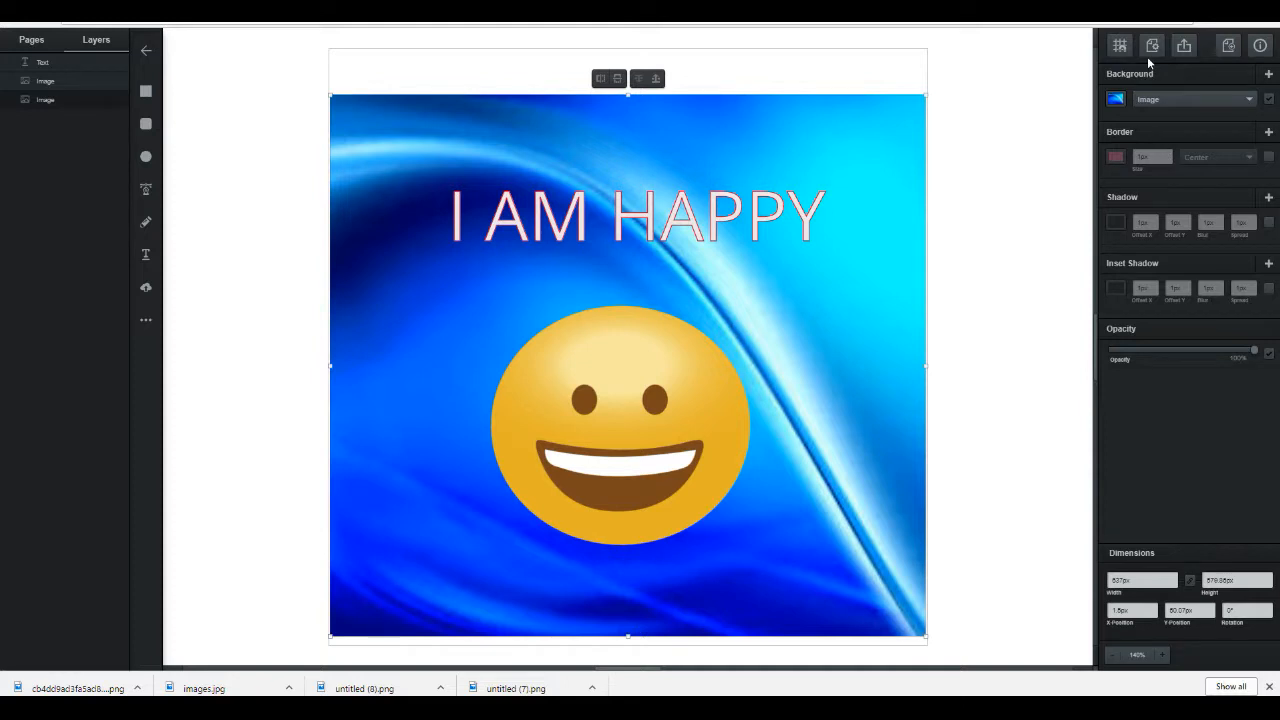
{"action": "left_click", "coordinate": [1250, 160]}
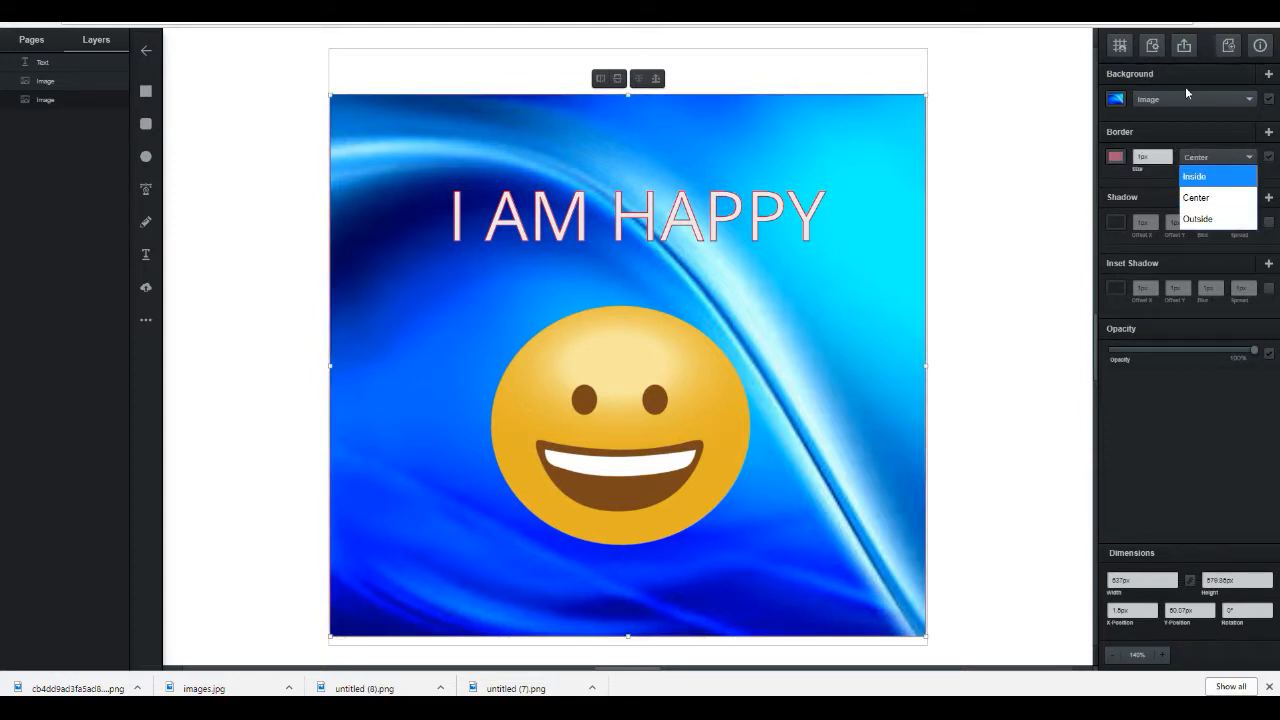
{"action": "left_click", "coordinate": [1191, 198]}
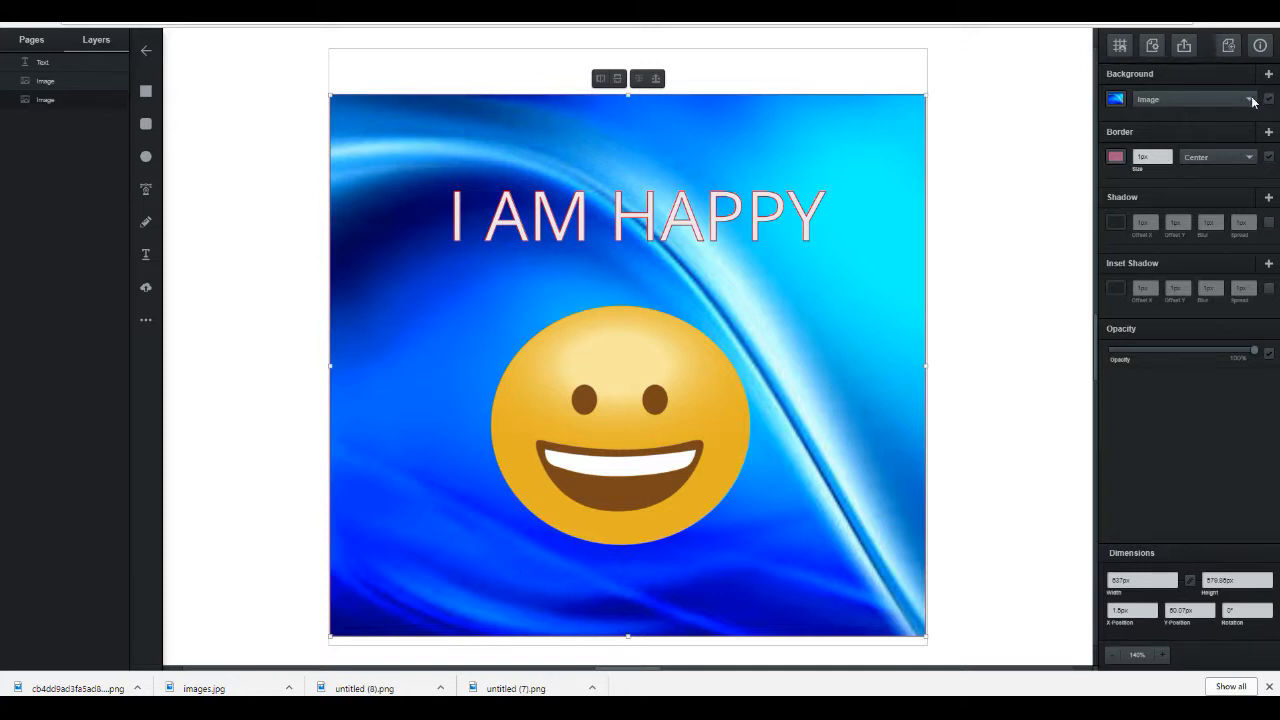
Step: Change the heading's font to Original Surfer
{"action": "double_click", "coordinate": [762, 220]}
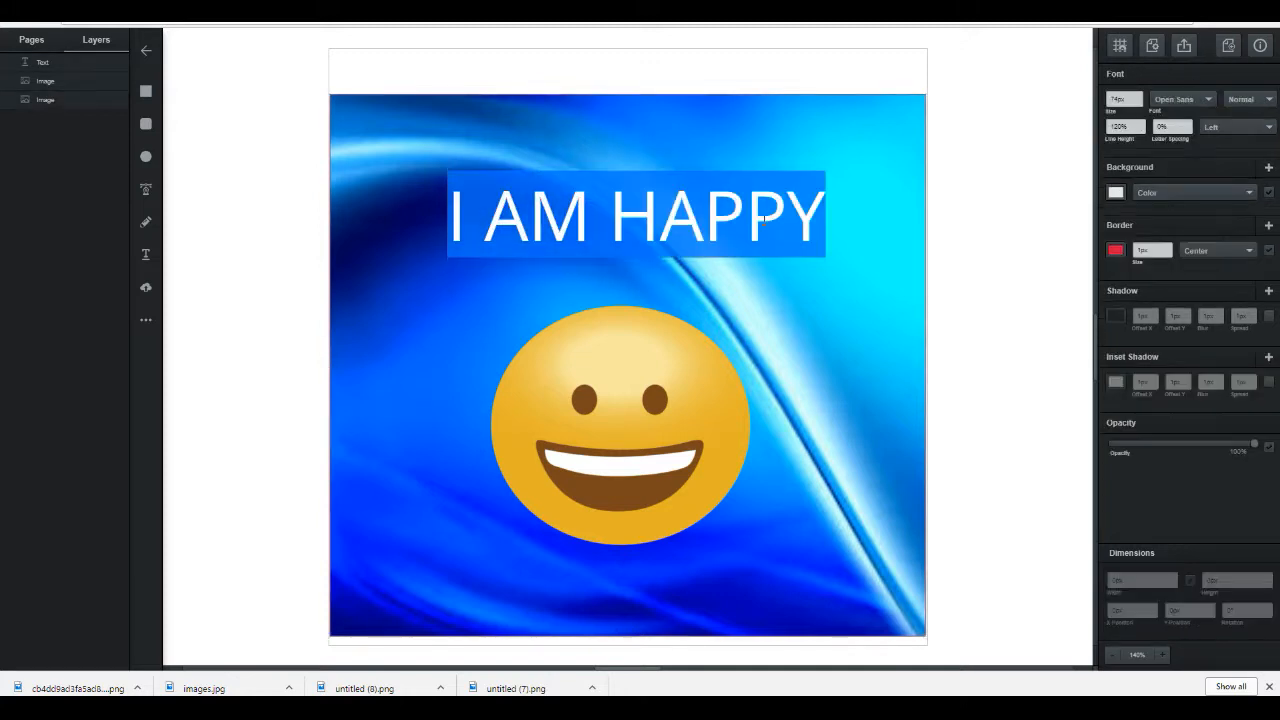
{"action": "left_click", "coordinate": [1210, 100]}
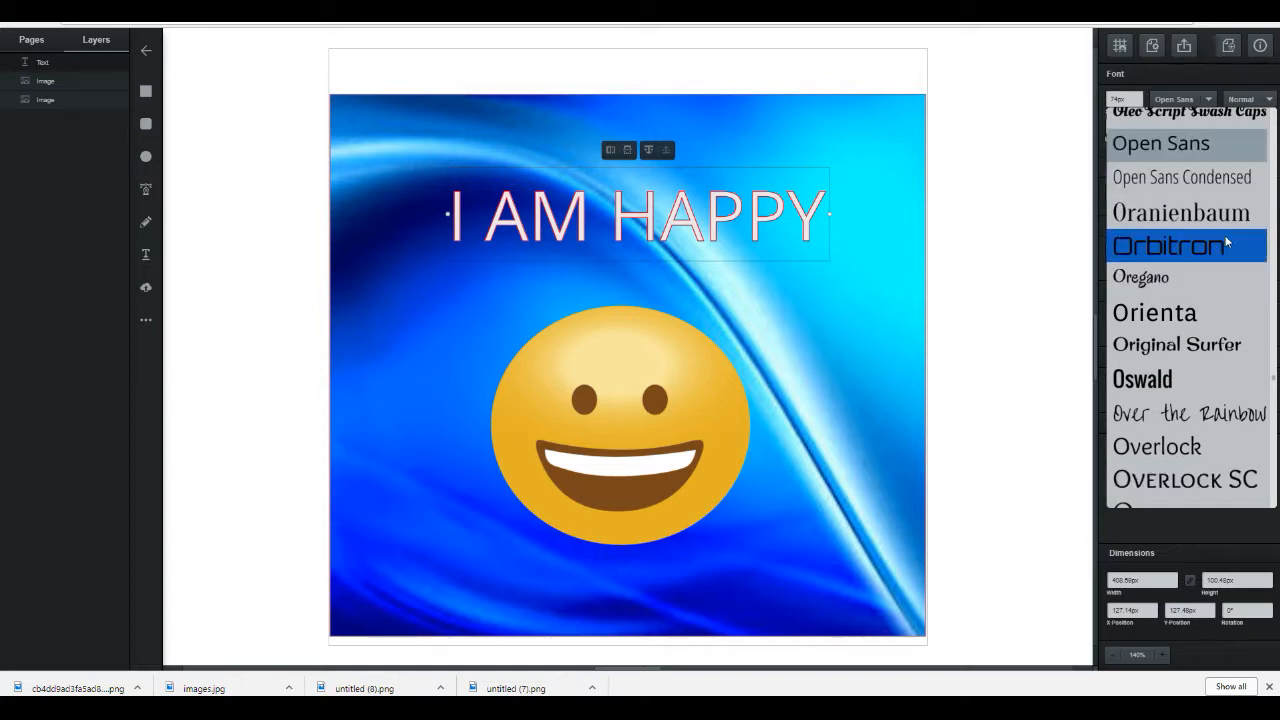
{"action": "left_click", "coordinate": [1201, 336]}
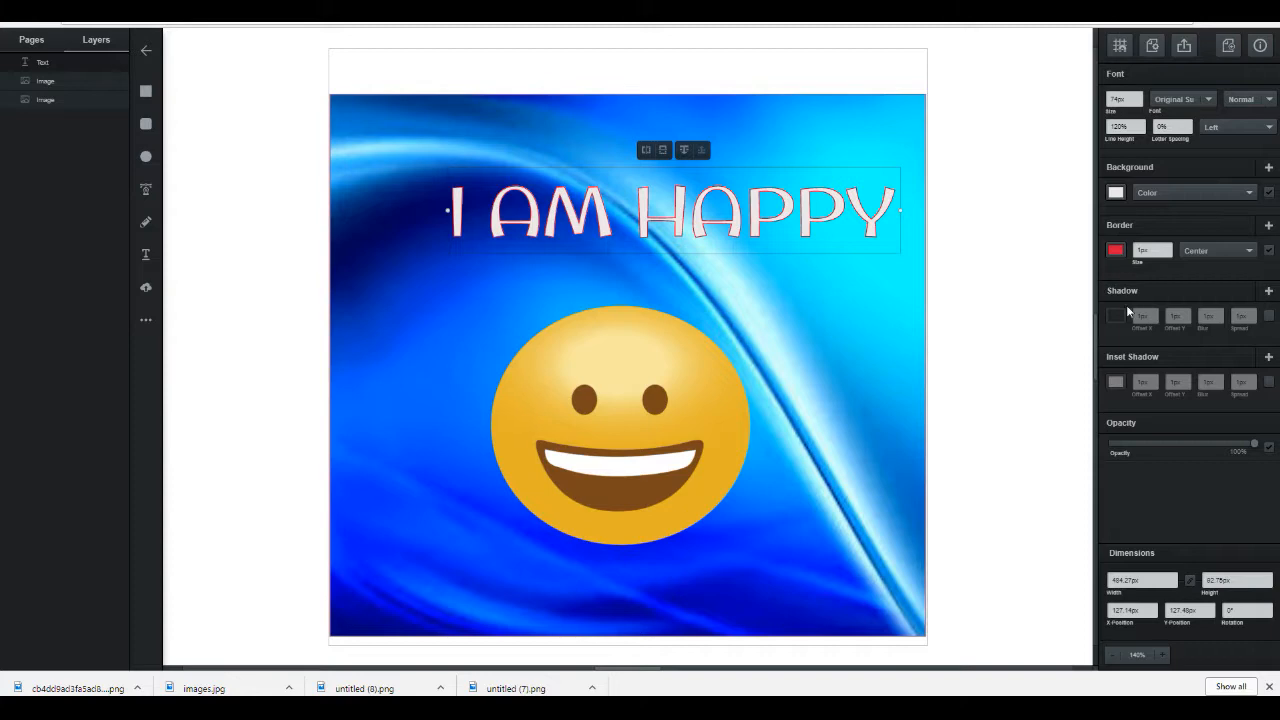
Step: Move the heading up and left so it spans the top of the background
{"action": "left_click_drag", "start_coordinate": [830, 213], "coordinate": [748, 348]}
{"action": "left_click_drag", "start_coordinate": [860, 571], "coordinate": [775, 193]}
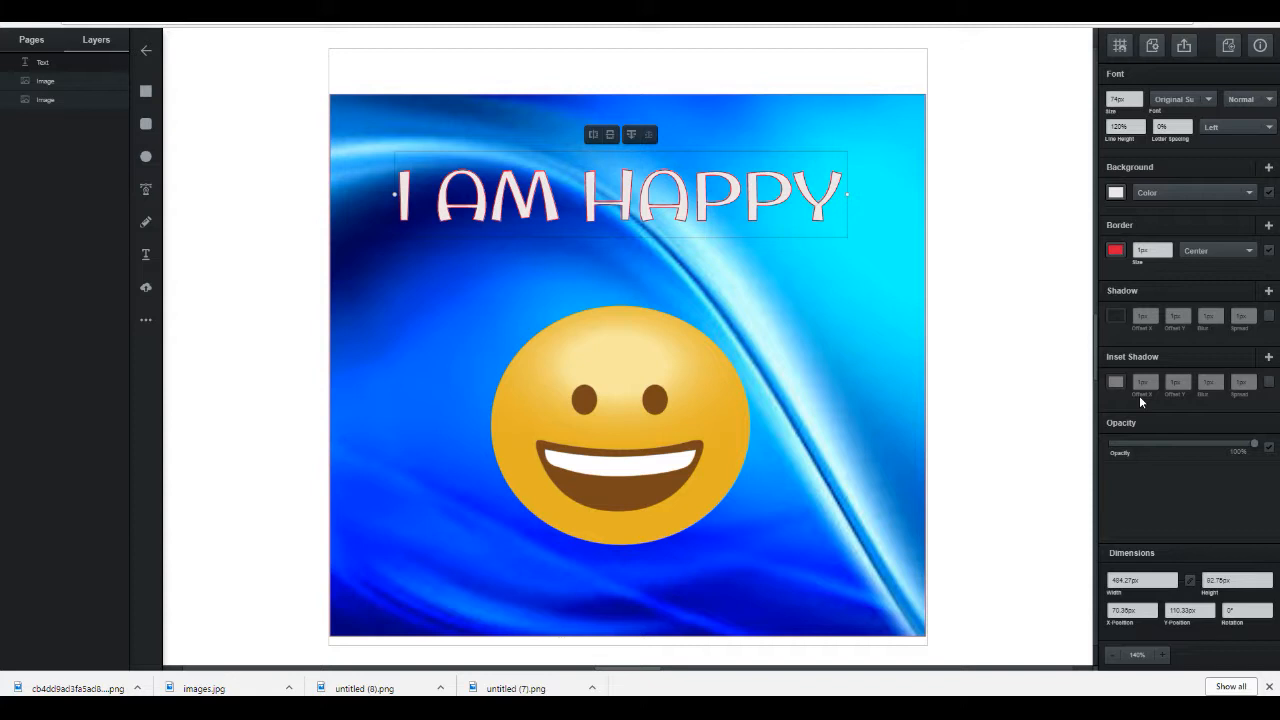
{"action": "left_click", "coordinate": [848, 372]}
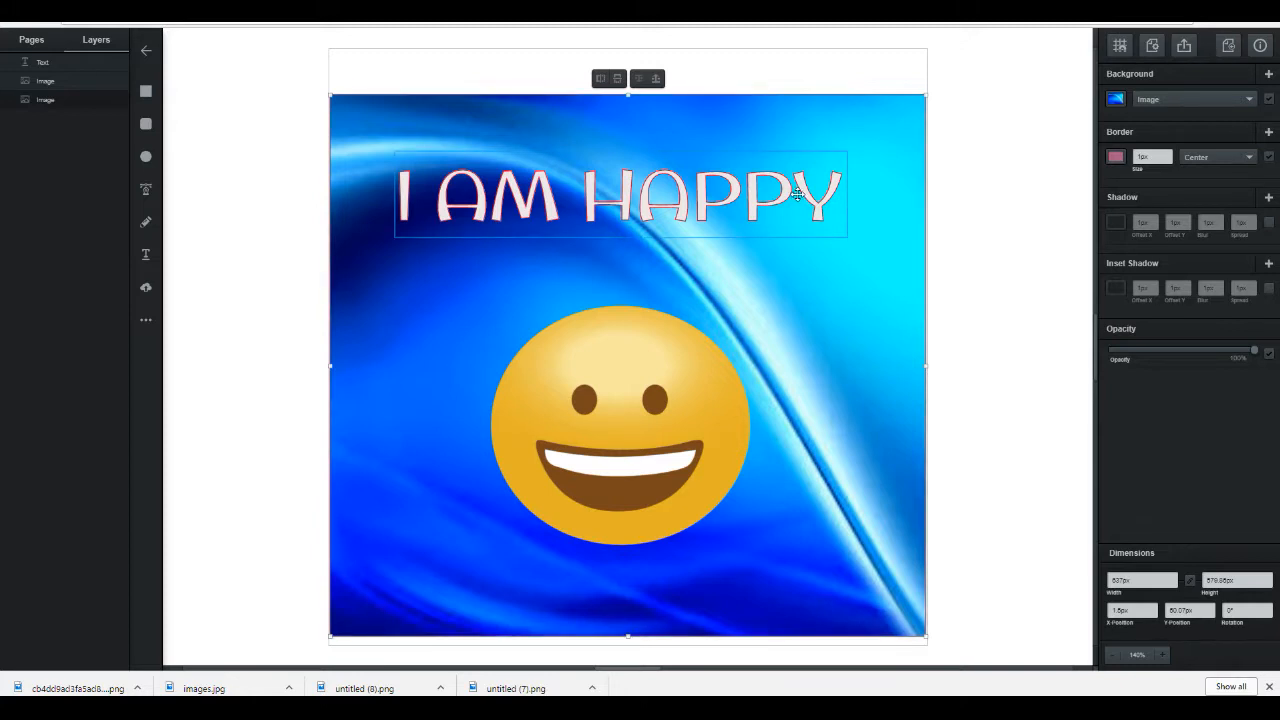
Step: Move the emoji up closer to the heading
{"action": "left_click_drag", "start_coordinate": [591, 381], "coordinate": [586, 321]}
{"action": "left_click", "coordinate": [471, 586]}
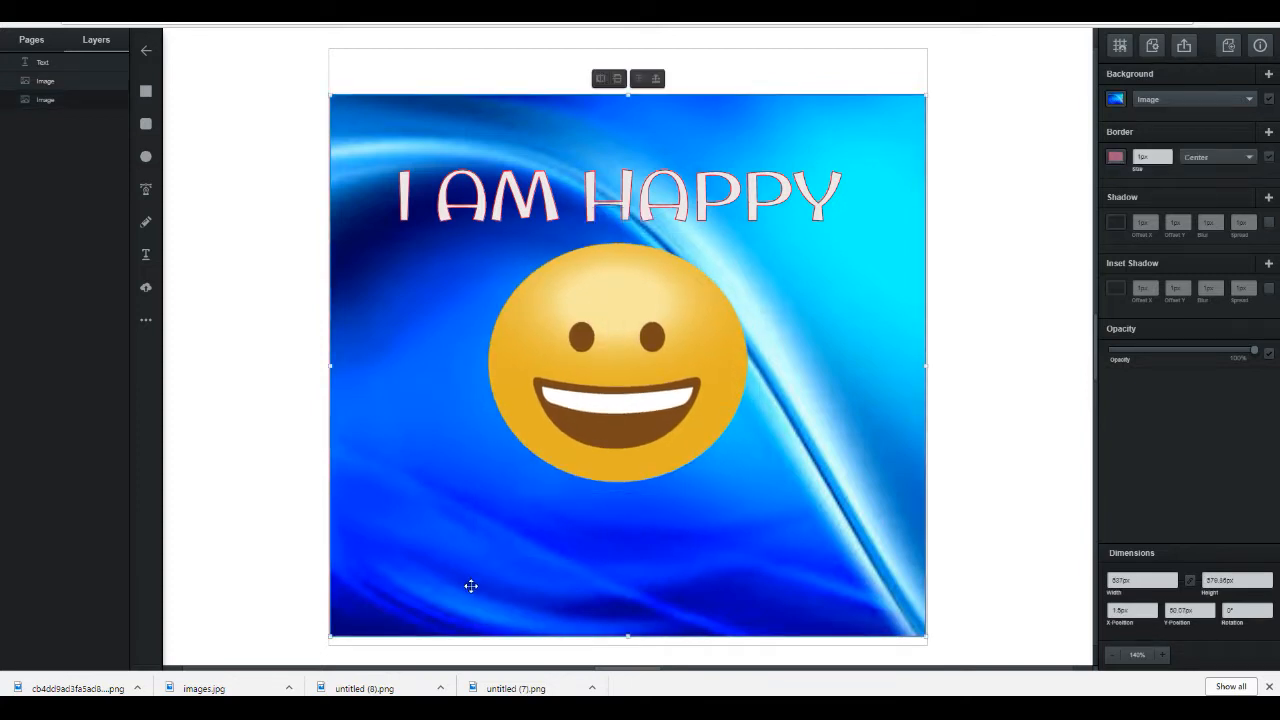
Step: Add a text box near the bottom of the background reading How about you
{"action": "left_click", "coordinate": [150, 259]}
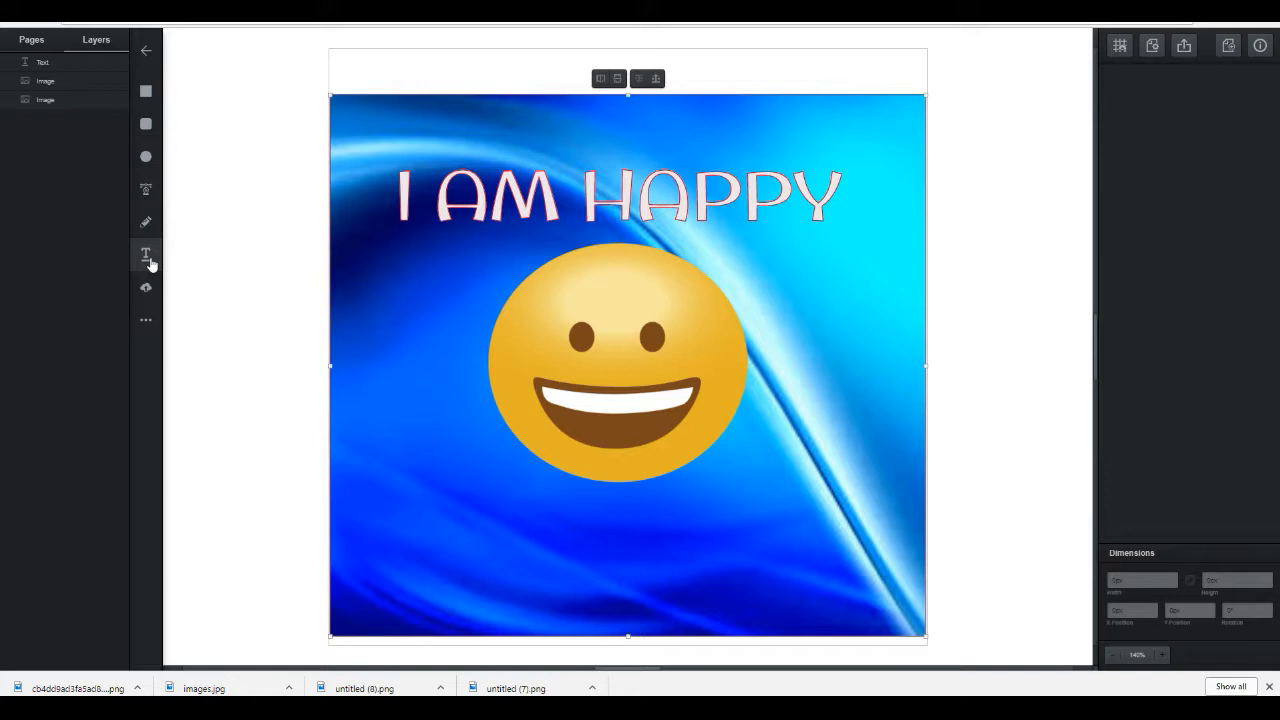
{"action": "left_click", "coordinate": [461, 572]}
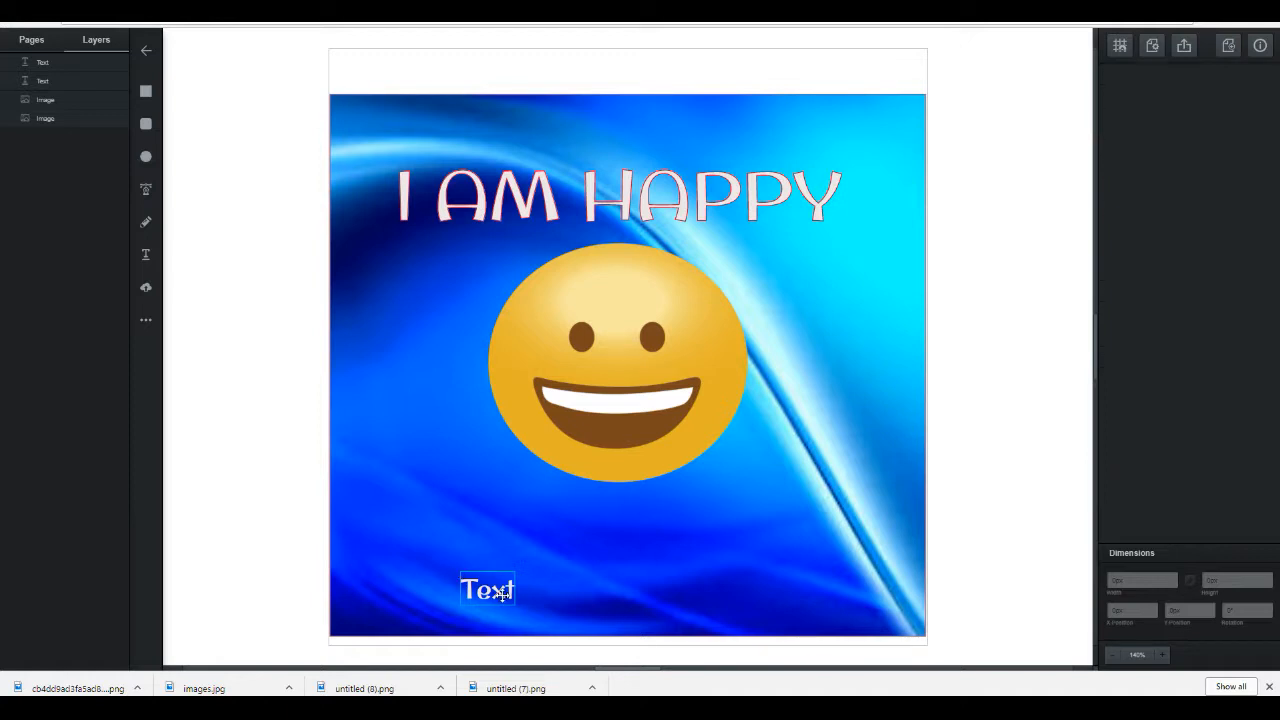
{"action": "left_click", "coordinate": [503, 592]}
{"action": "type", "text": "h"}
{"action": "key", "text": "BackSpace"}
{"action": "type", "text": "How about you"}
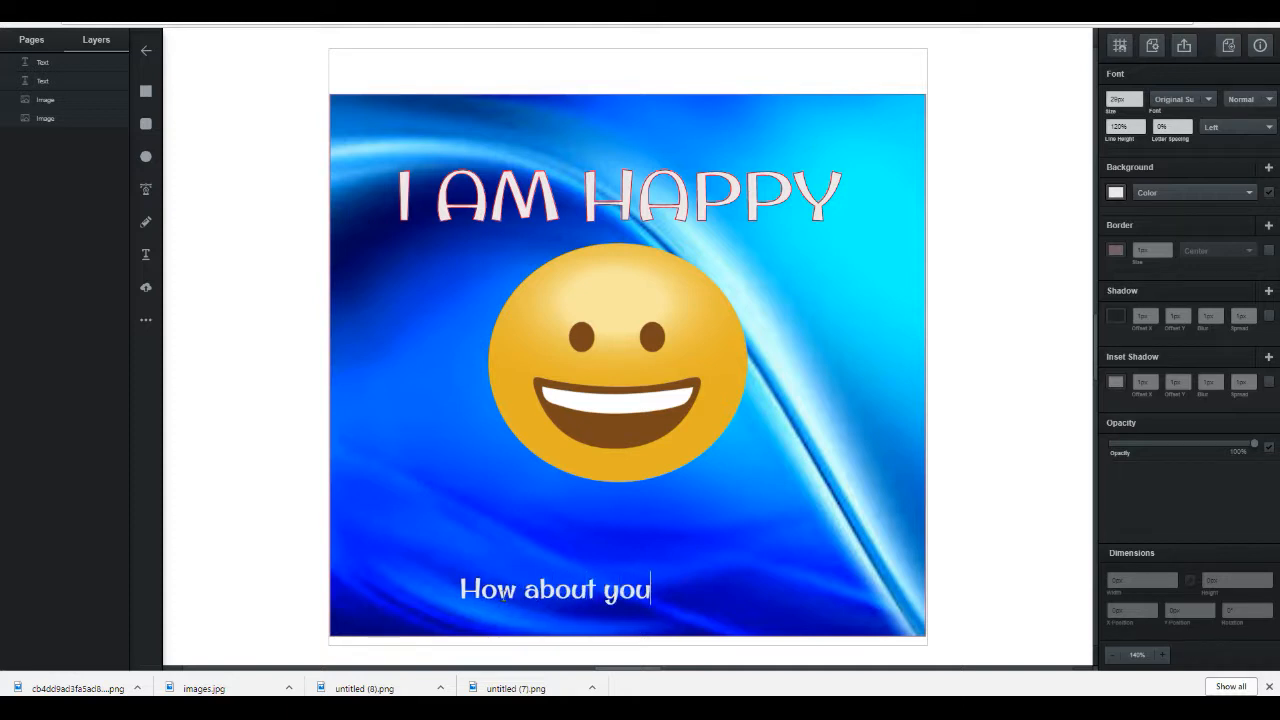
{"action": "type", "text": " are you"}
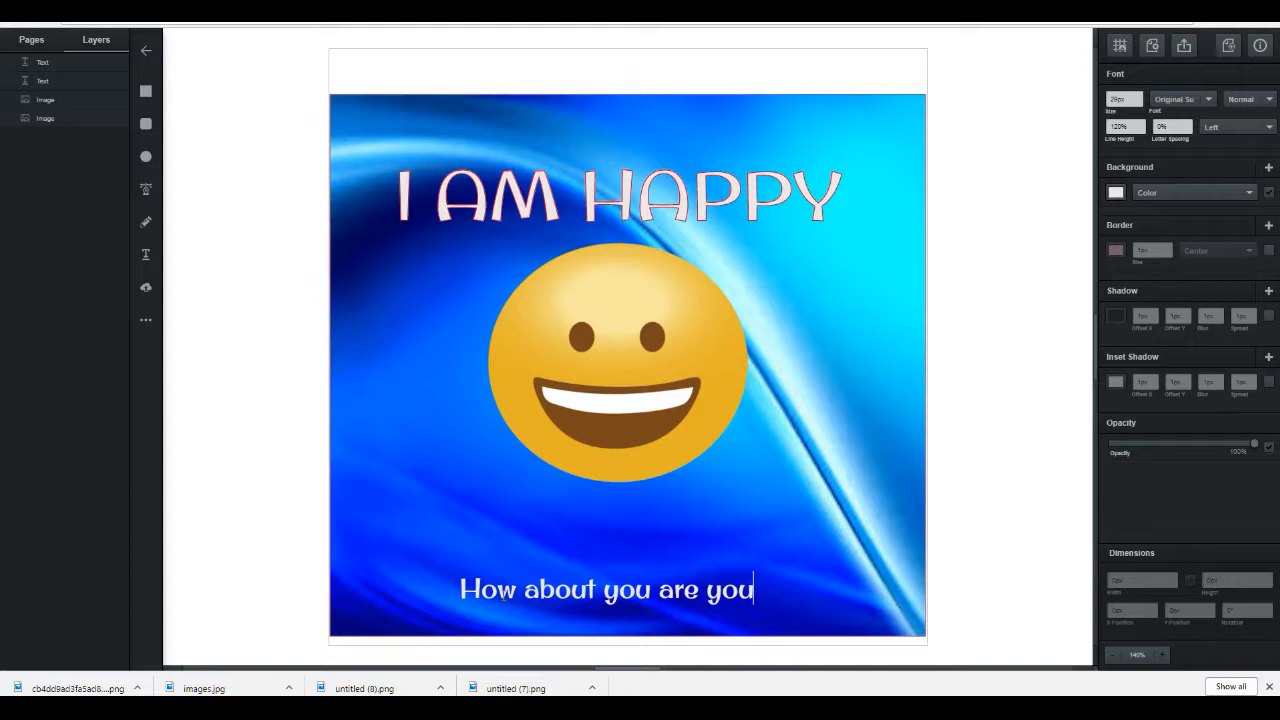
{"action": "type", "text": " happy"}
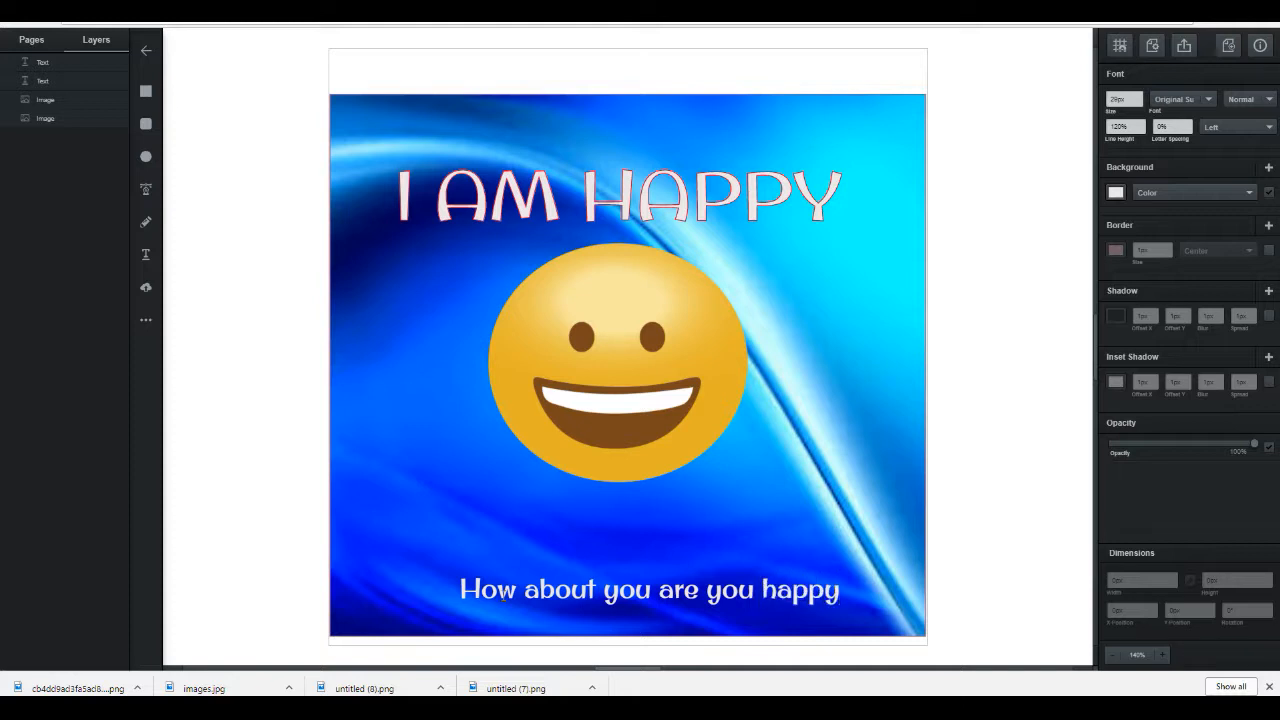
Step: Extend the bottom caption to read How about you are you happy and move it up just below the emoji
{"action": "left_click", "coordinate": [617, 544]}
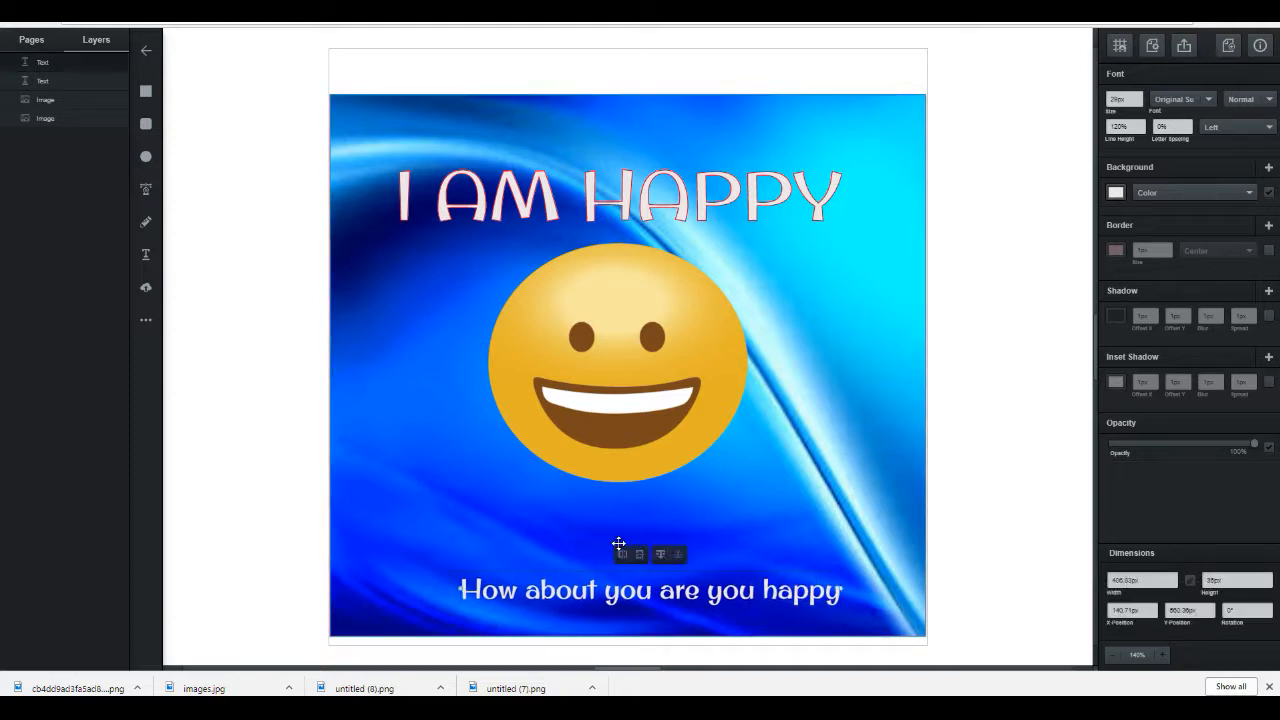
{"action": "left_click_drag", "start_coordinate": [630, 590], "coordinate": [618, 516]}
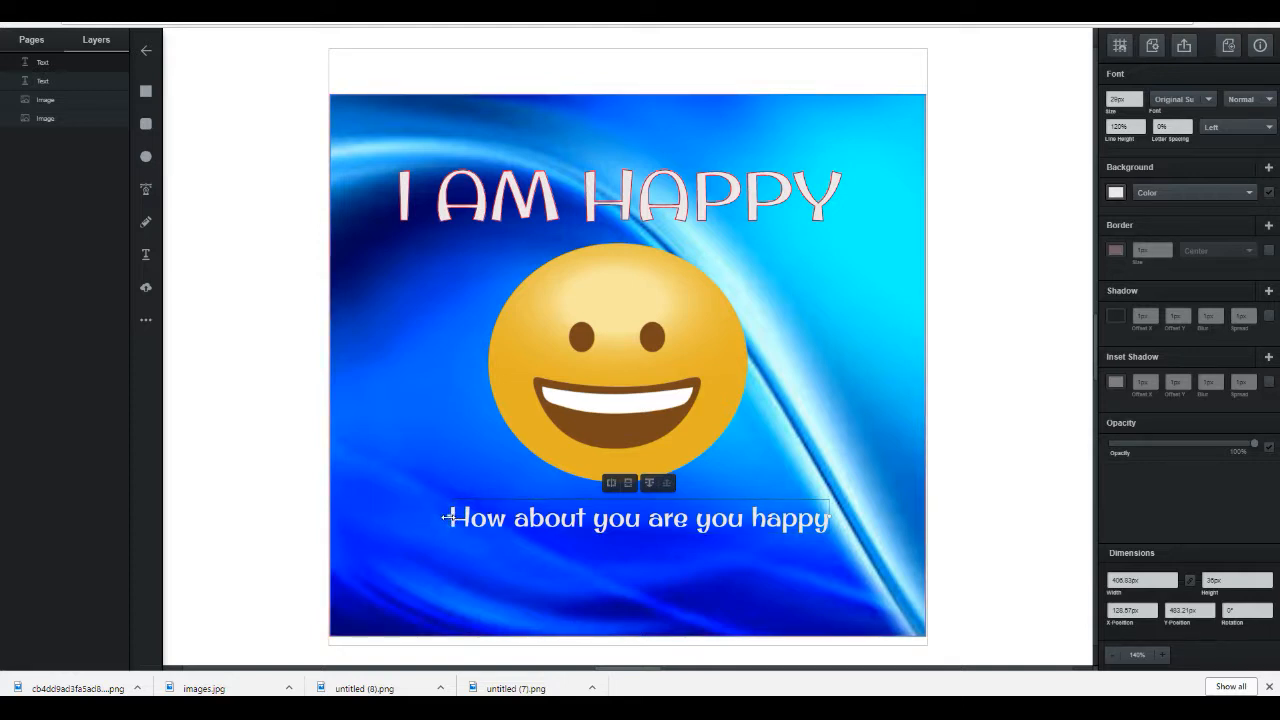
{"action": "left_click_drag", "start_coordinate": [445, 516], "coordinate": [398, 516]}
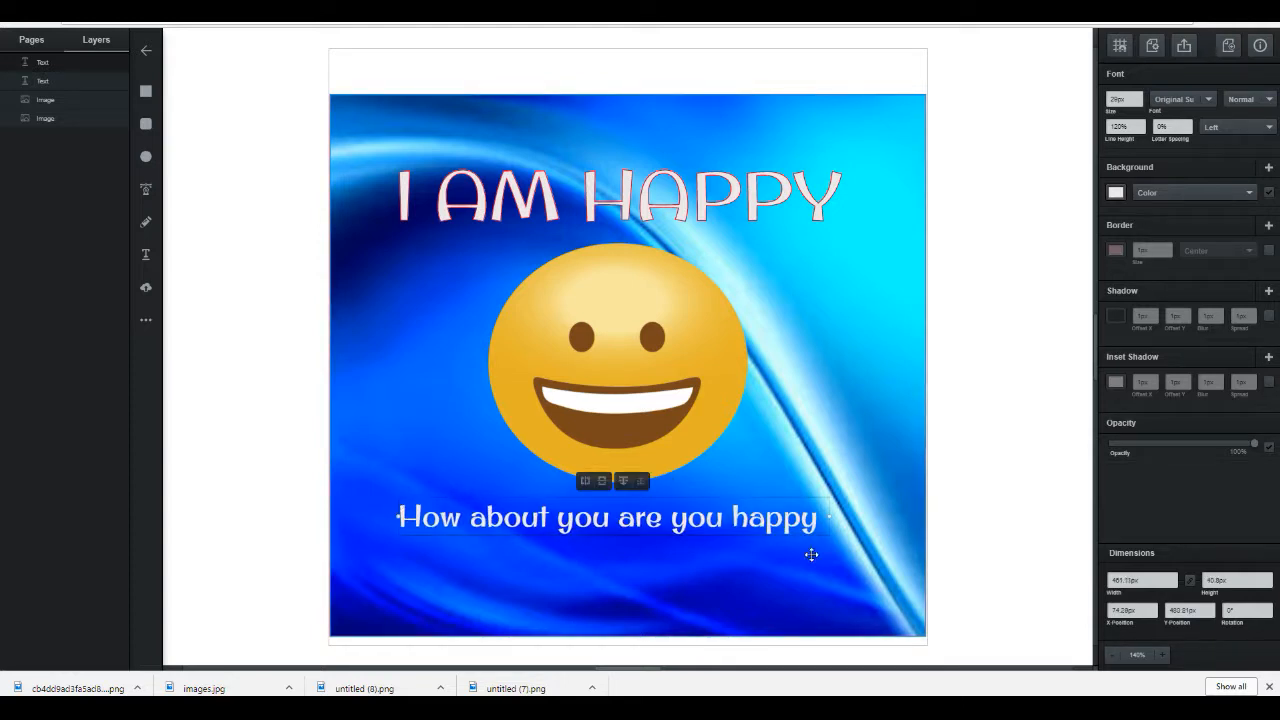
{"action": "mouse_move", "coordinate": [833, 517]}
{"action": "left_mouse_down"}
{"action": "mouse_move", "coordinate": [857, 514]}
{"action": "mouse_move", "coordinate": [834, 517]}
{"action": "left_mouse_up"}
Step: Nudge the background slightly right and shift the caption a little lower and to the right
{"action": "mouse_move", "coordinate": [862, 427]}
{"action": "left_mouse_down"}
{"action": "mouse_move", "coordinate": [937, 391]}
{"action": "mouse_move", "coordinate": [934, 363]}
{"action": "mouse_move", "coordinate": [886, 374]}
{"action": "mouse_move", "coordinate": [894, 431]}
{"action": "mouse_move", "coordinate": [859, 426]}
{"action": "left_mouse_up"}
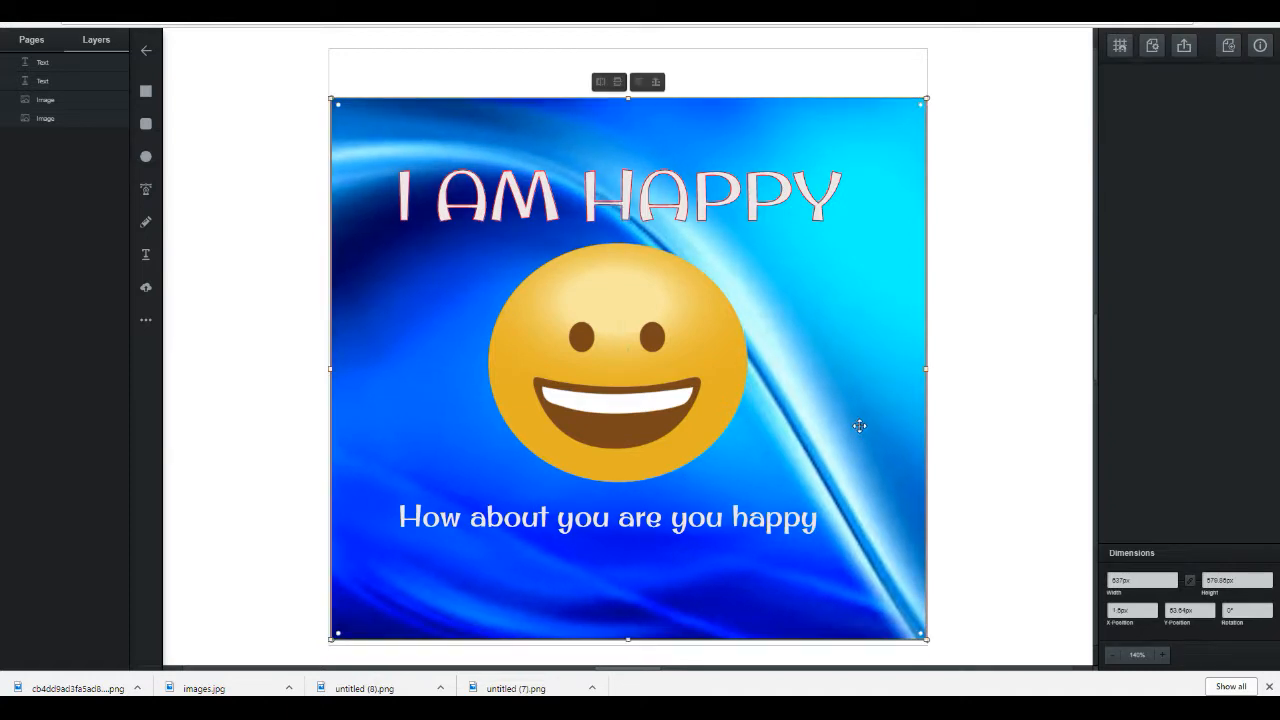
{"action": "left_click", "coordinate": [808, 526]}
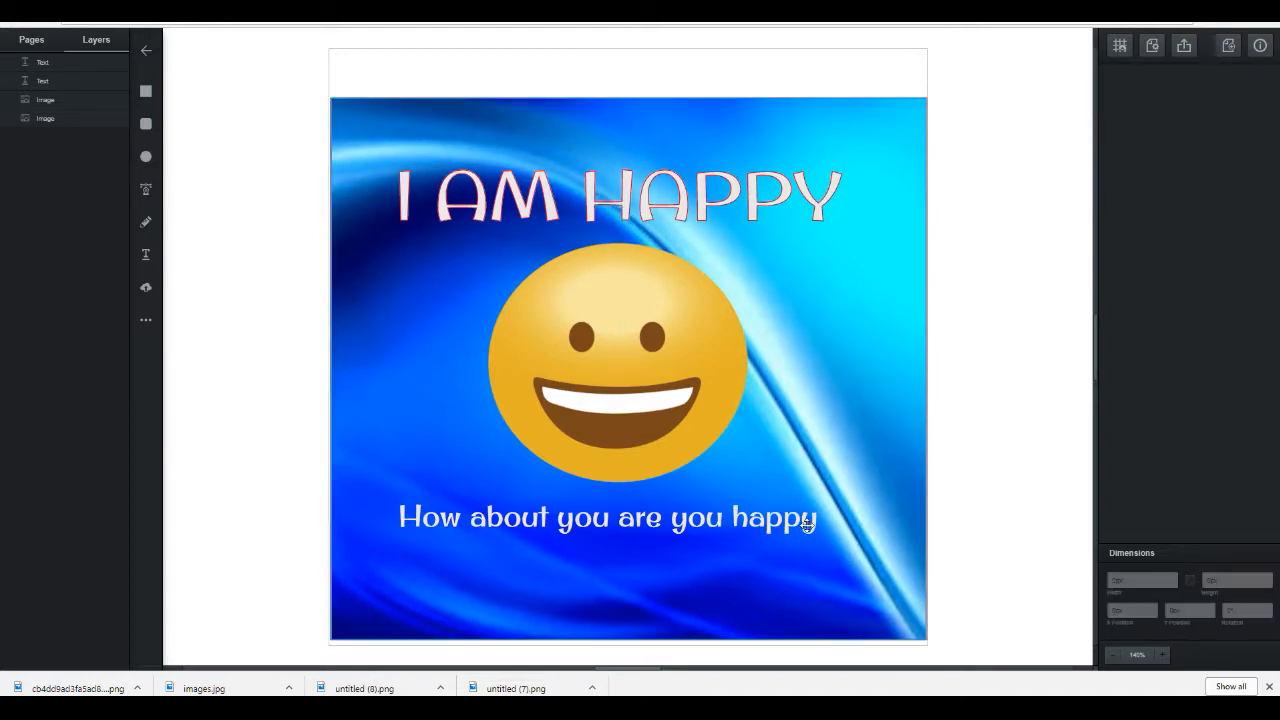
{"action": "left_click", "coordinate": [617, 325]}
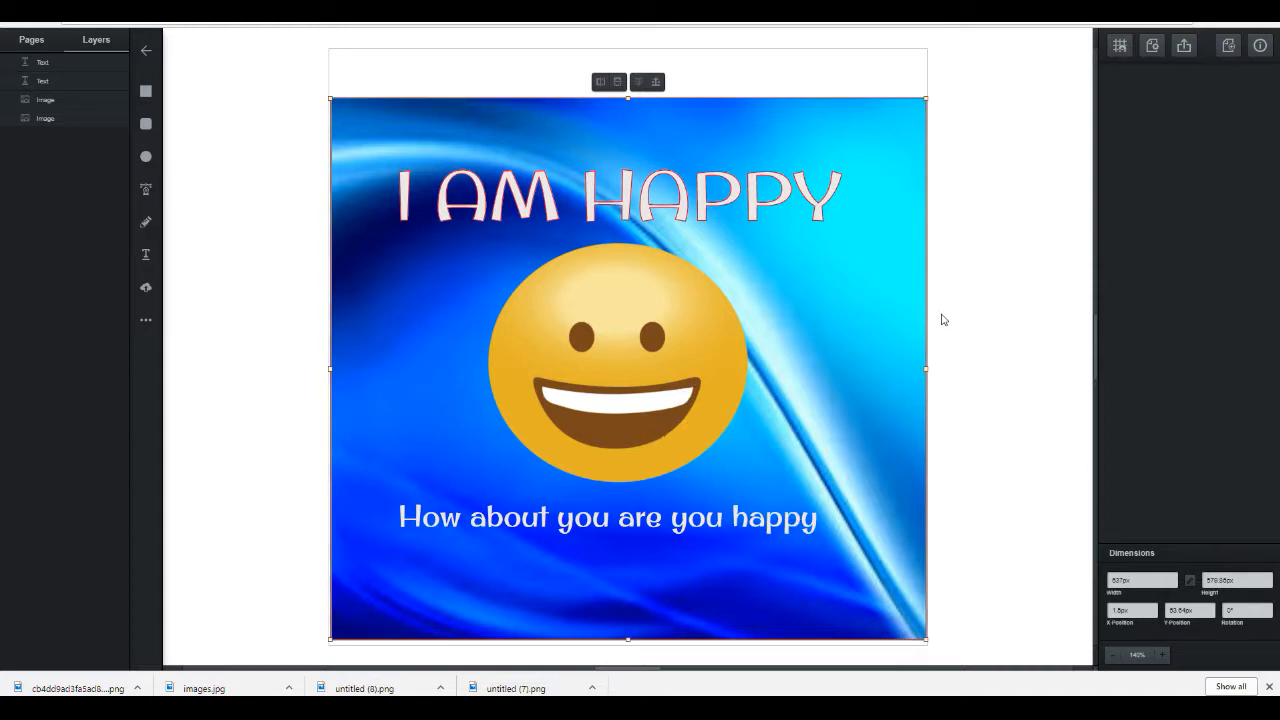
{"action": "key", "text": "Right"}
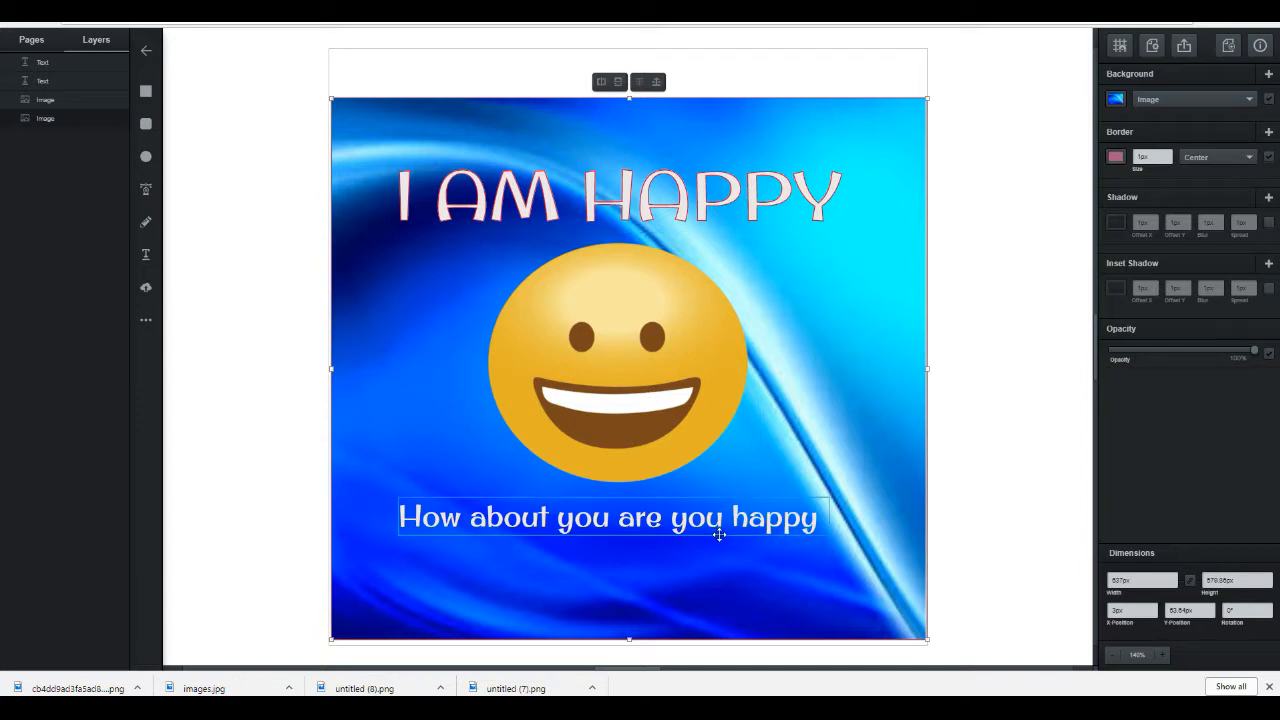
{"action": "left_click_drag", "start_coordinate": [719, 535], "coordinate": [736, 545]}
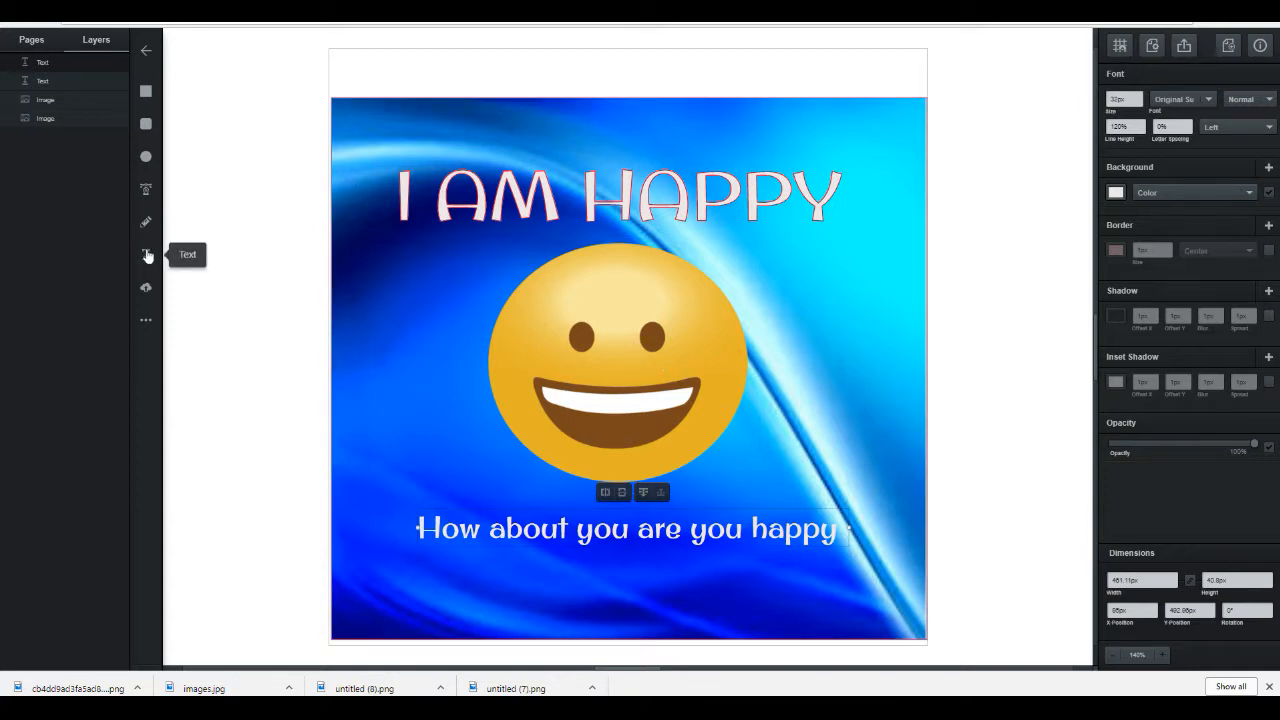
Step: Place a heart shape on the background to the upper left of the emoji
{"action": "left_click", "coordinate": [146, 320]}
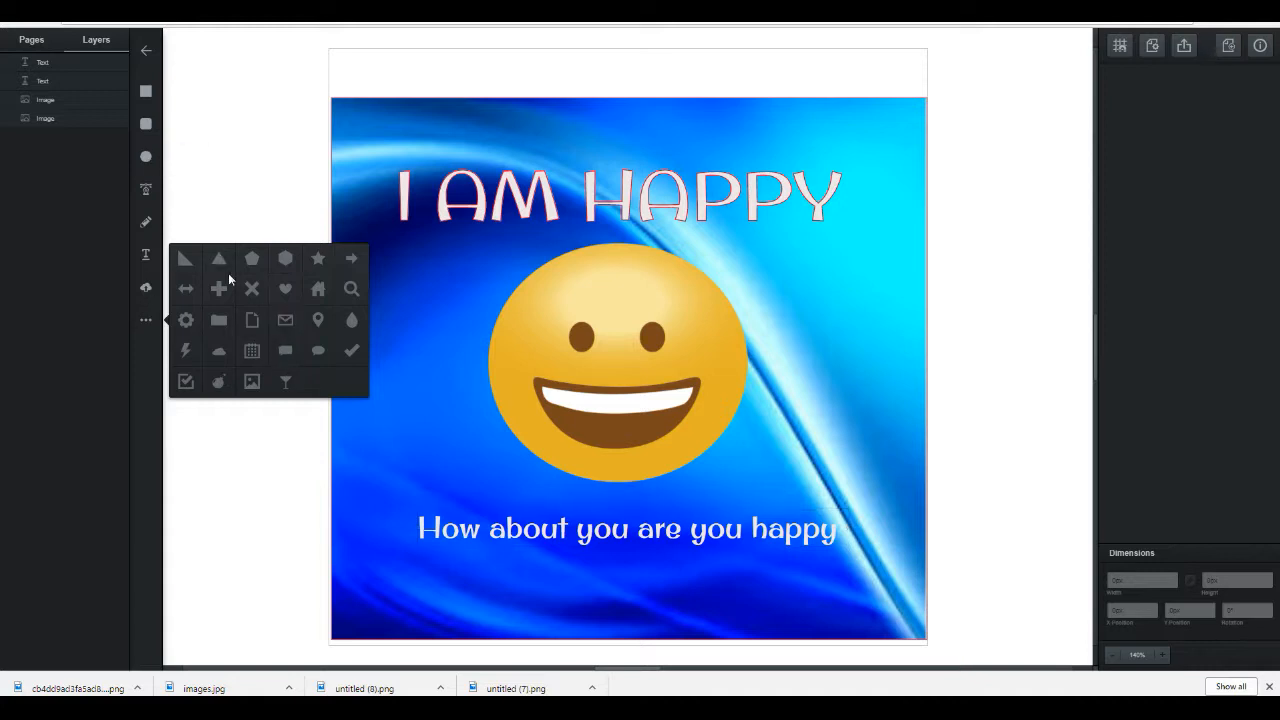
{"action": "left_click_drag", "start_coordinate": [289, 291], "coordinate": [395, 293]}
{"action": "left_click", "coordinate": [395, 293]}
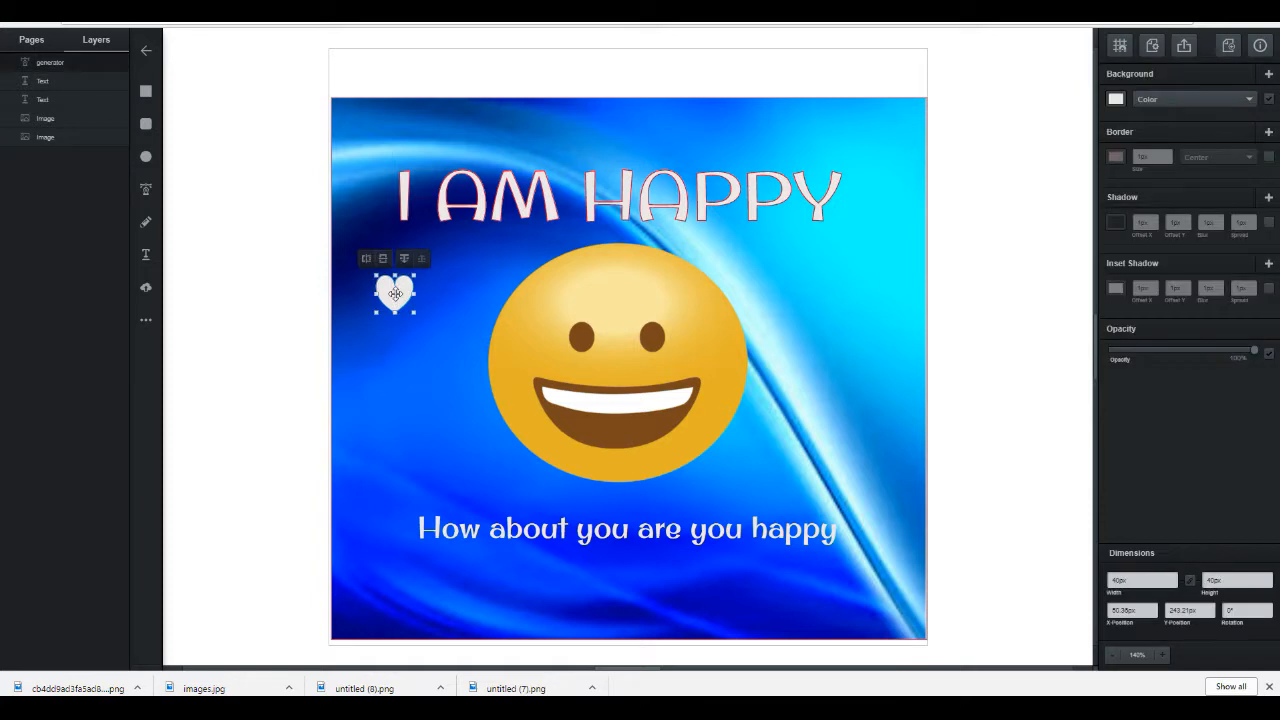
Step: Set the heart's border colour to teal
{"action": "left_click", "coordinate": [1116, 158]}
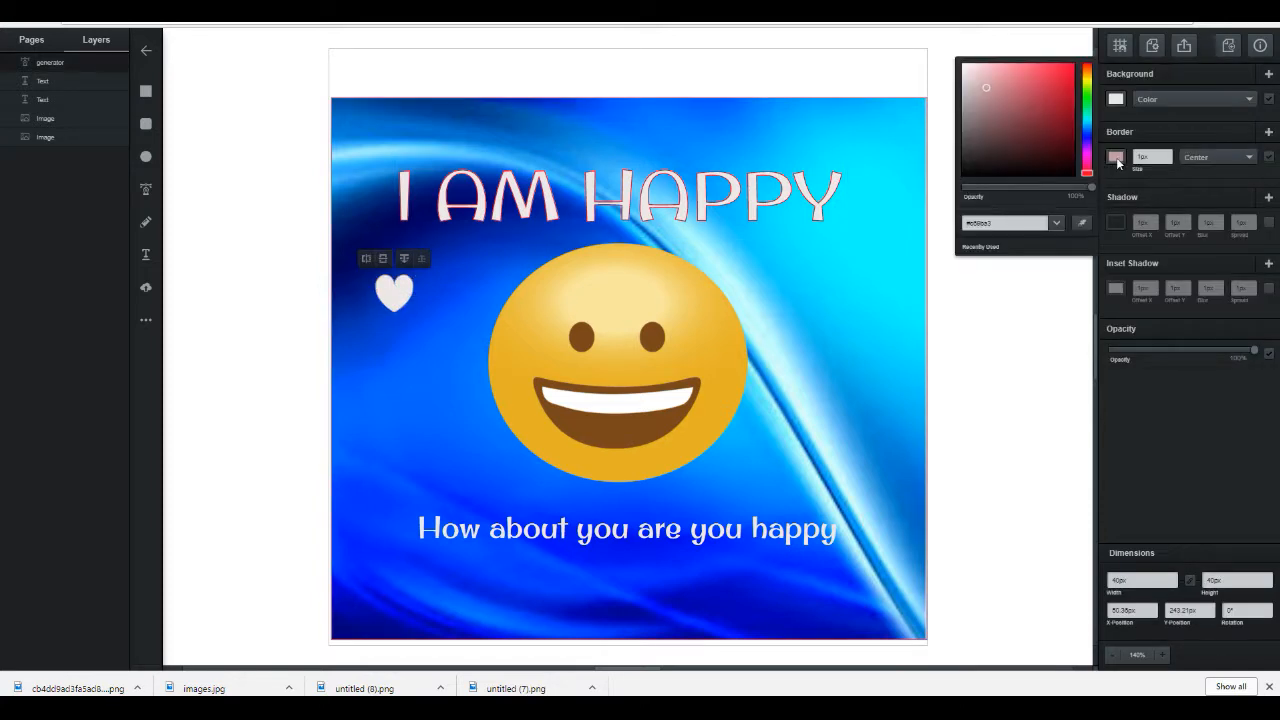
{"action": "left_click", "coordinate": [1059, 92]}
{"action": "left_click", "coordinate": [1087, 120]}
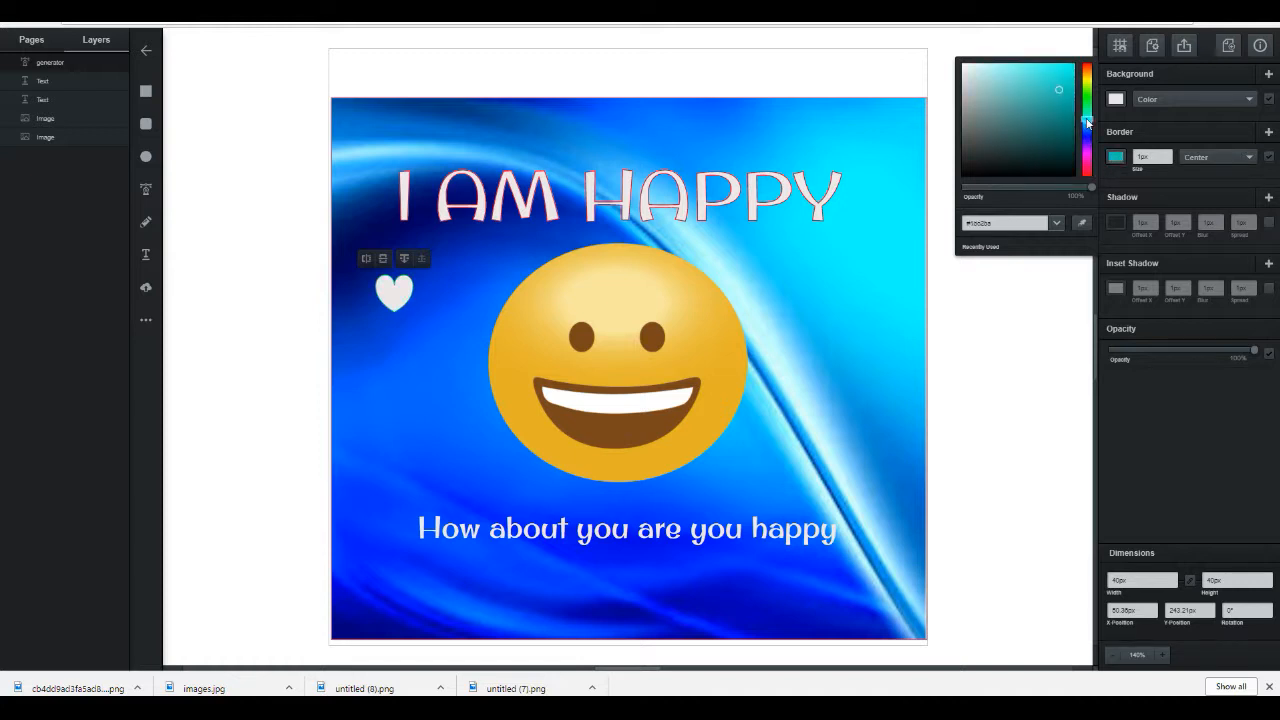
{"action": "left_click", "coordinate": [1119, 164]}
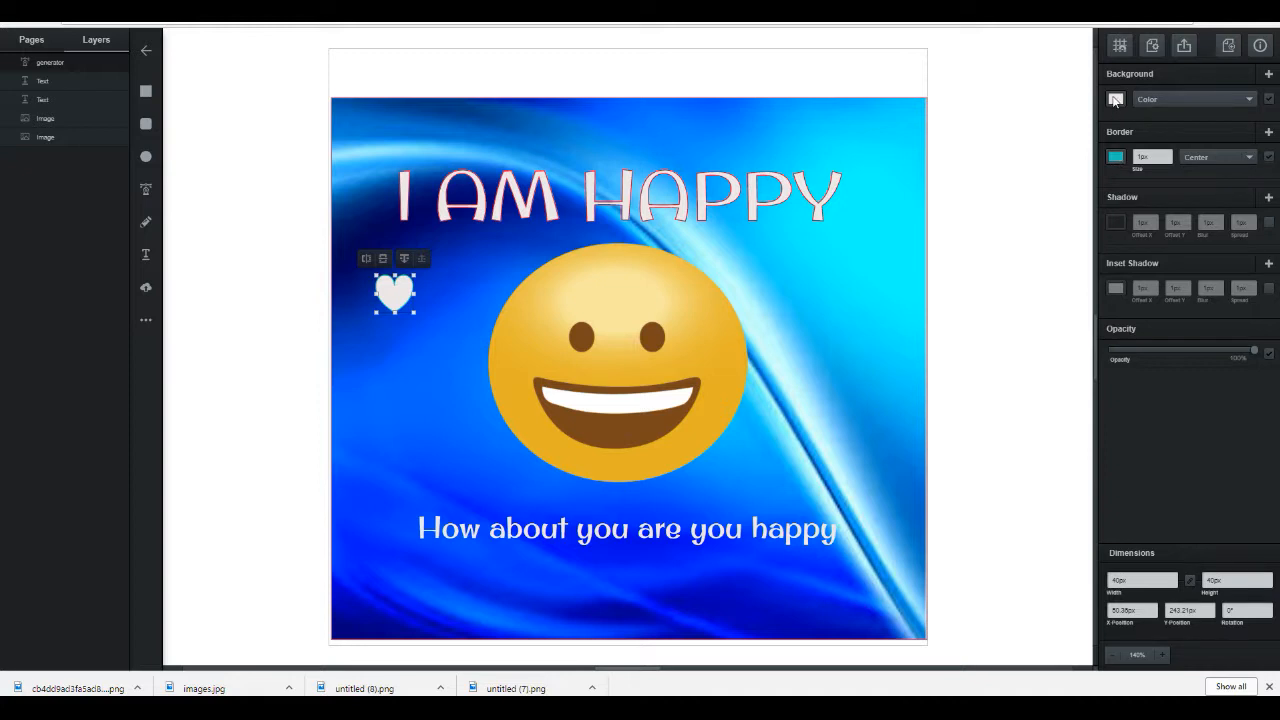
Step: Fill the heart pink and move it down beside the emoji's left side
{"action": "left_click", "coordinate": [1115, 100]}
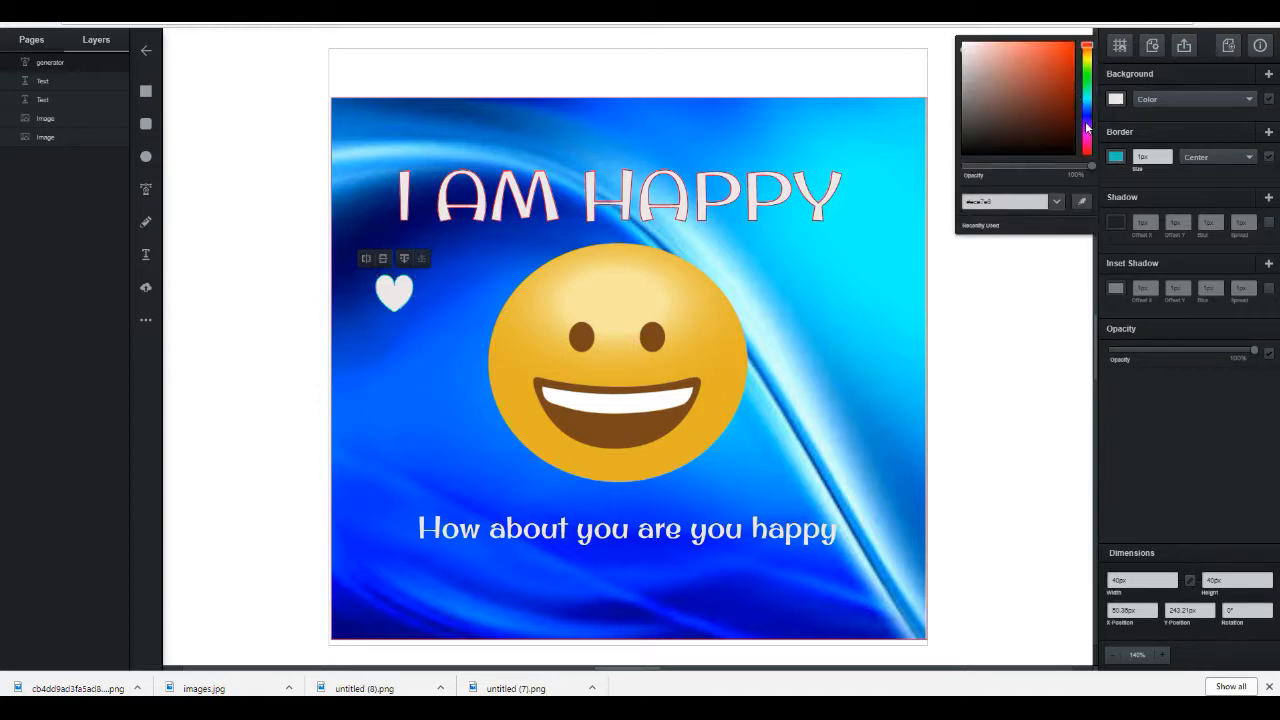
{"action": "left_click", "coordinate": [1088, 132]}
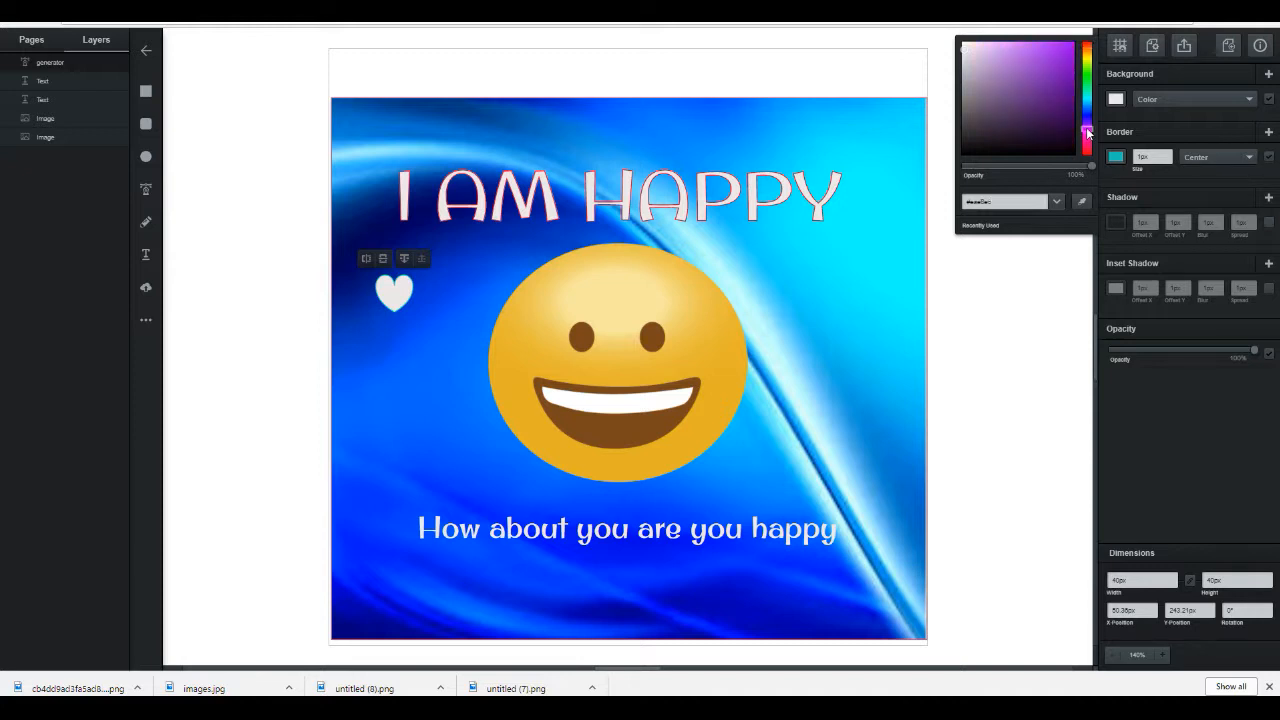
{"action": "left_click", "coordinate": [1087, 148]}
{"action": "left_click", "coordinate": [1052, 55]}
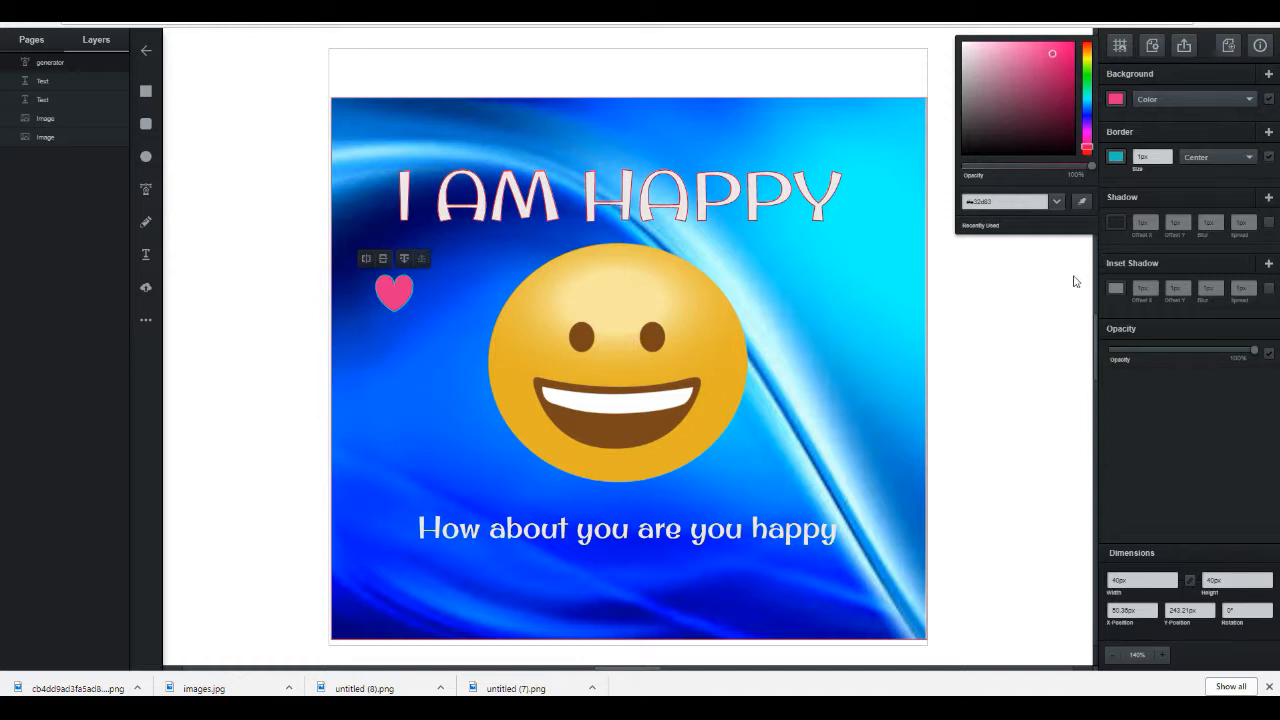
{"action": "left_click", "coordinate": [394, 290]}
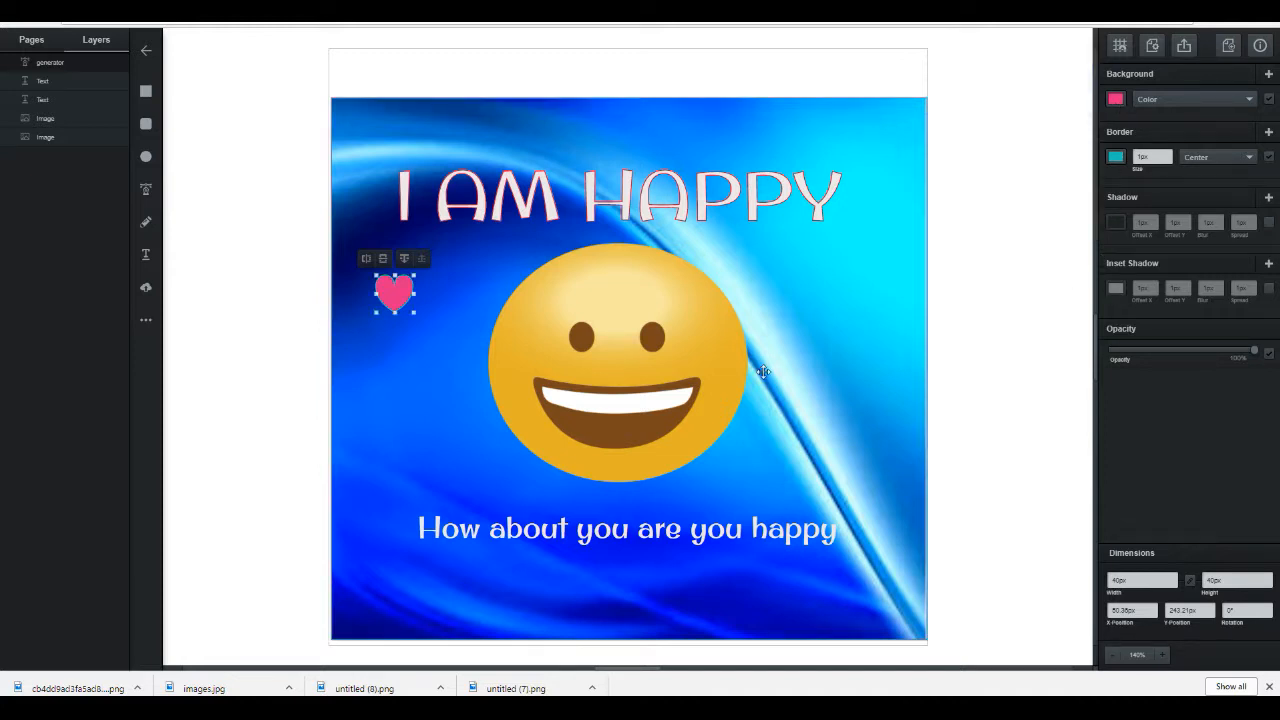
{"action": "left_click_drag", "start_coordinate": [400, 300], "coordinate": [418, 390]}
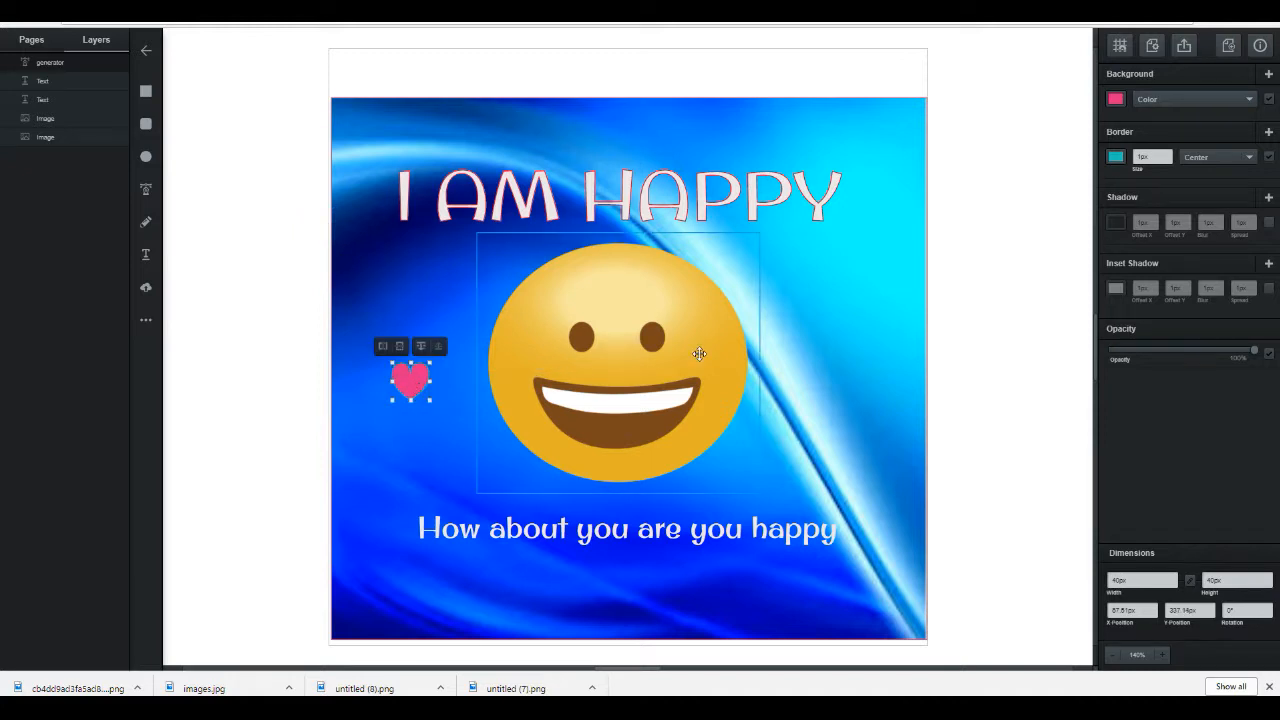
Step: Try flipping the emoji image vertically and horizontally
{"action": "left_click", "coordinate": [688, 353]}
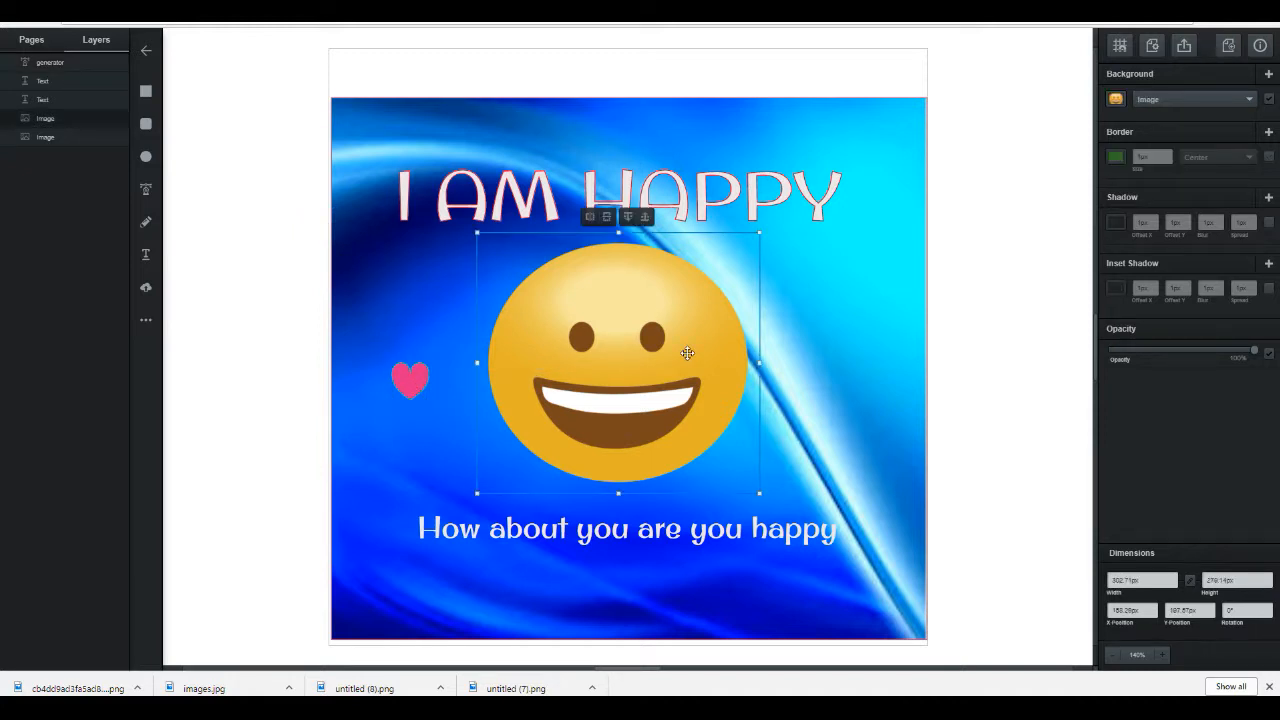
{"action": "left_click", "coordinate": [606, 216]}
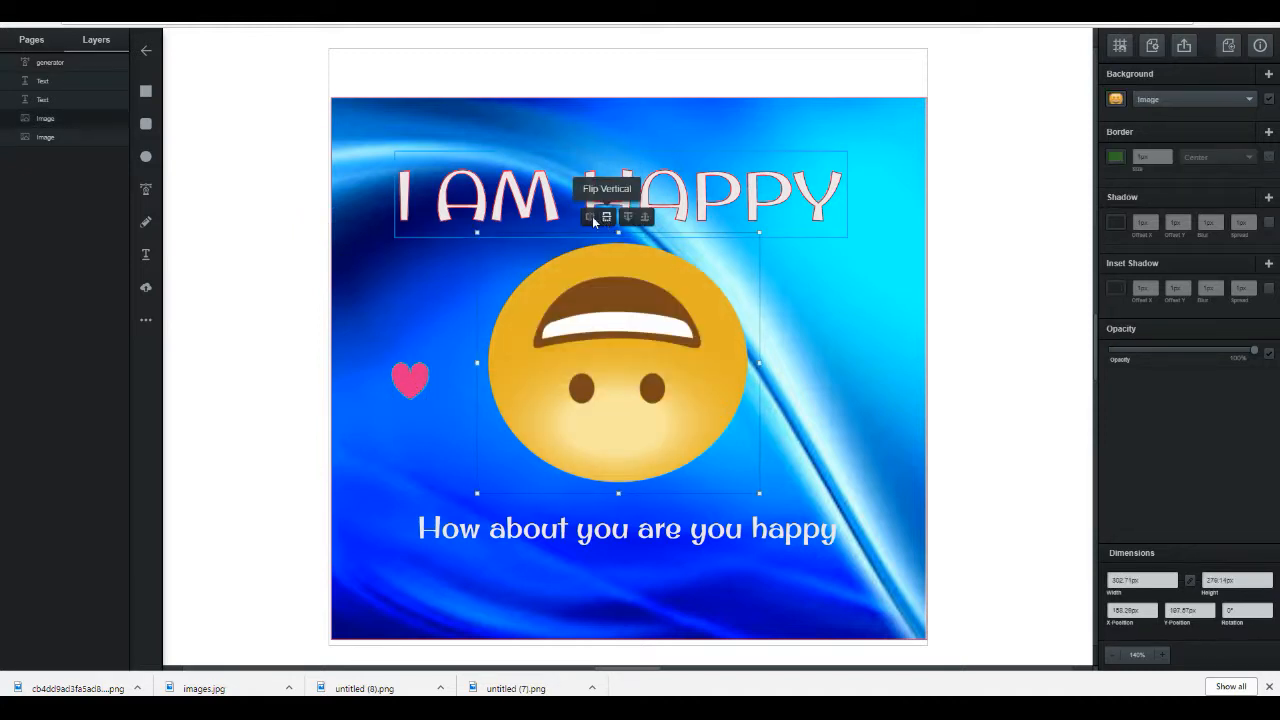
{"action": "left_click", "coordinate": [590, 216]}
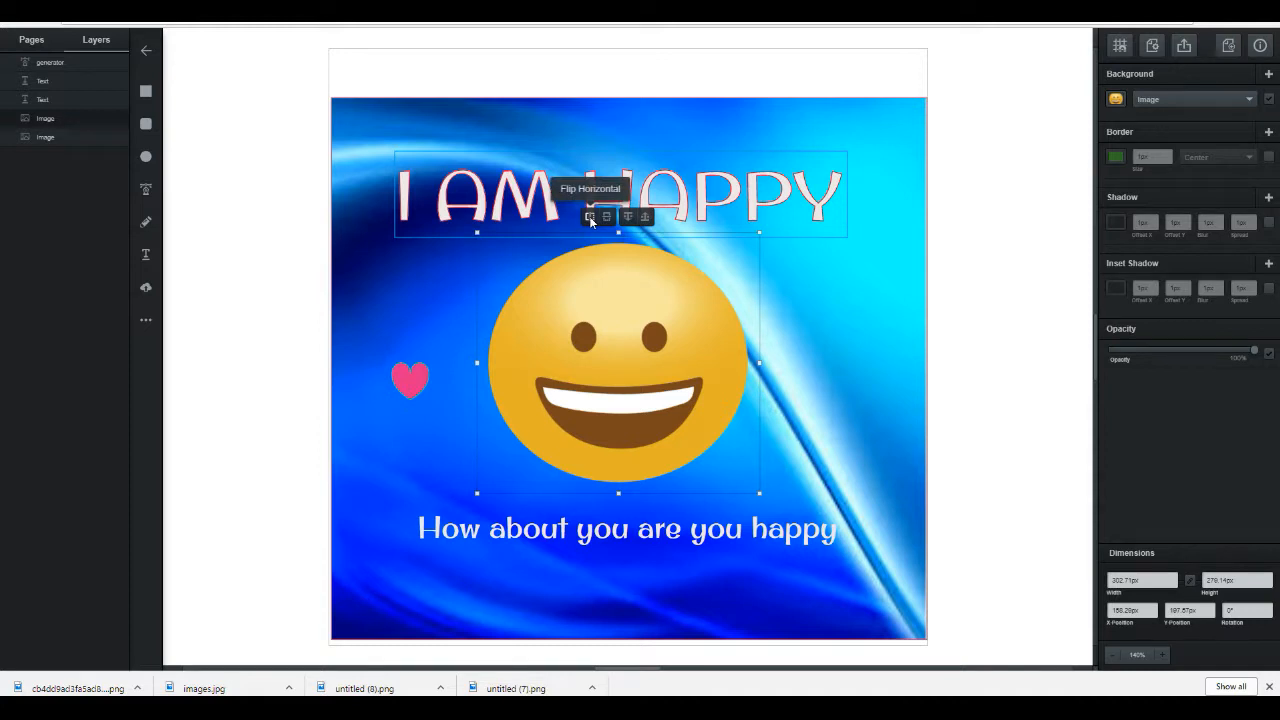
{"action": "left_click", "coordinate": [590, 216]}
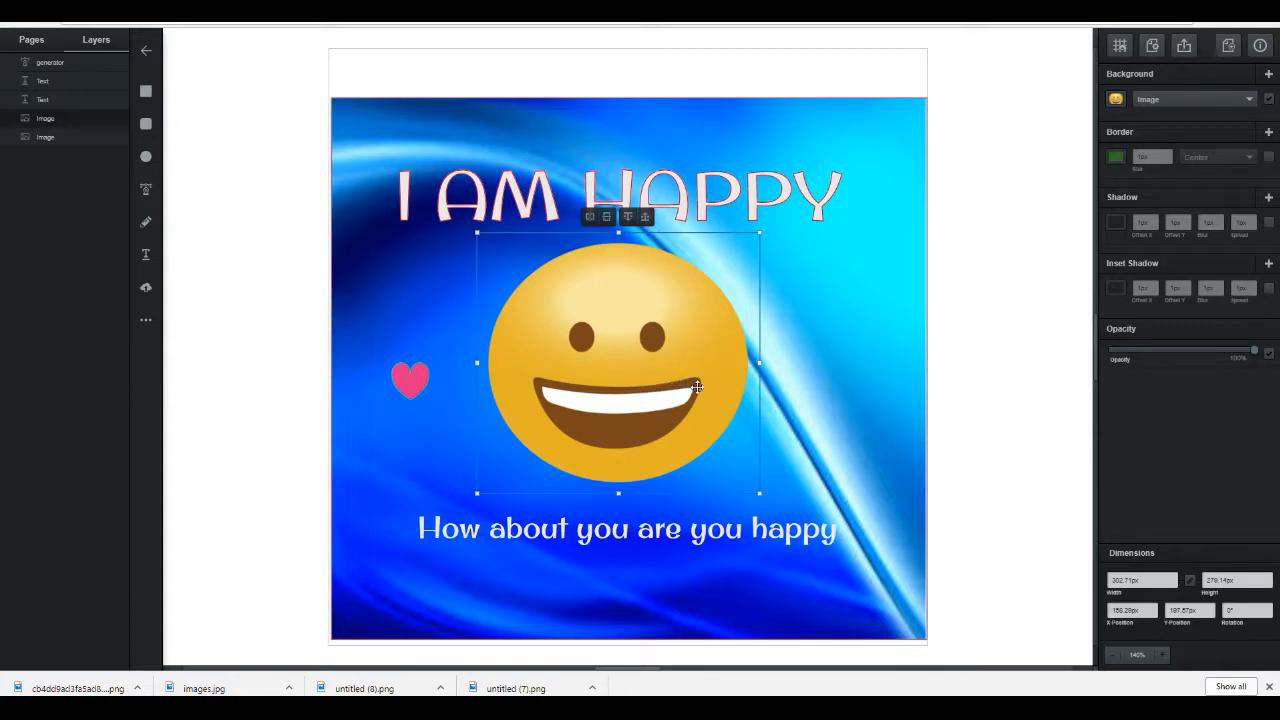
Step: Export the design as a png image
{"action": "left_click", "coordinate": [821, 361]}
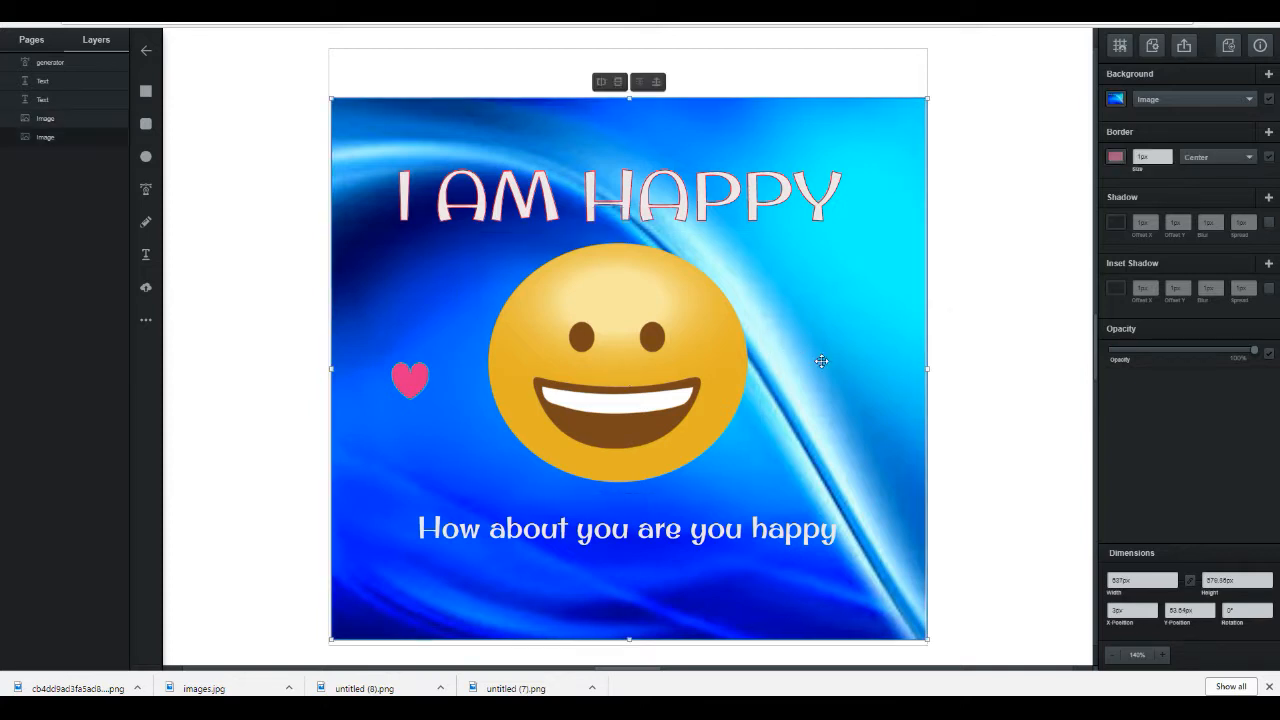
{"action": "left_click", "coordinate": [146, 192]}
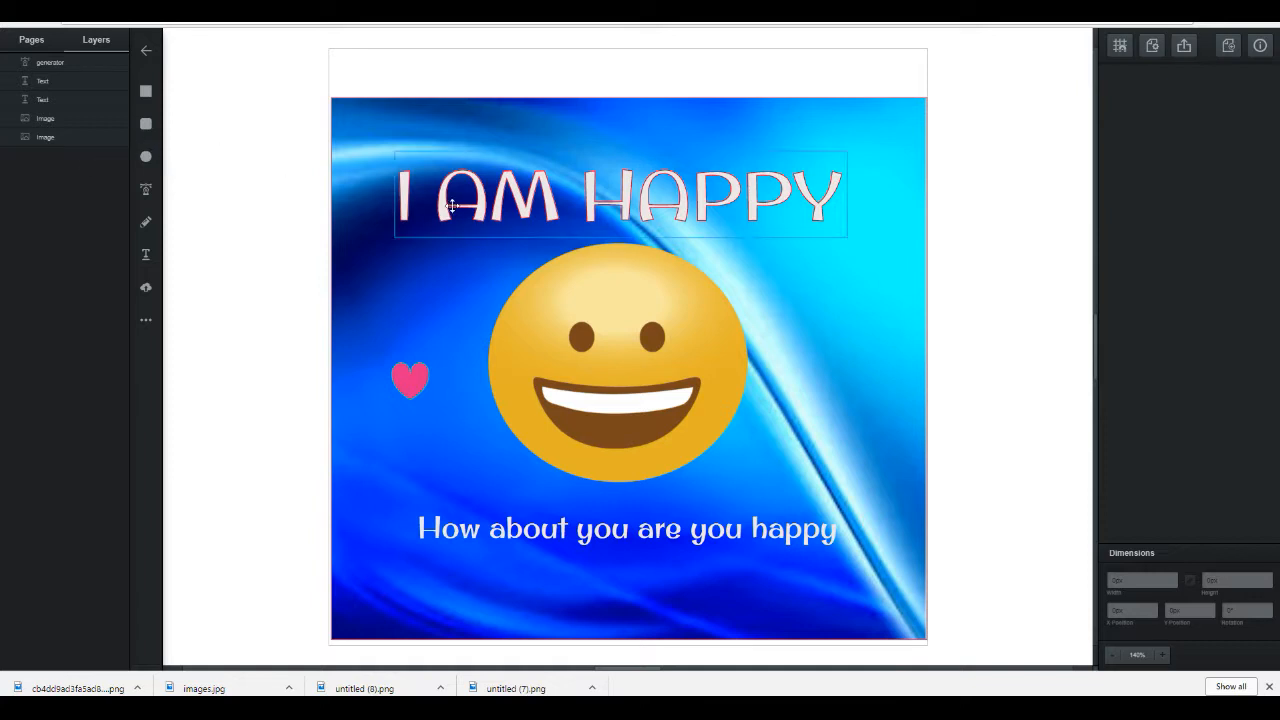
{"action": "left_click", "coordinate": [826, 331]}
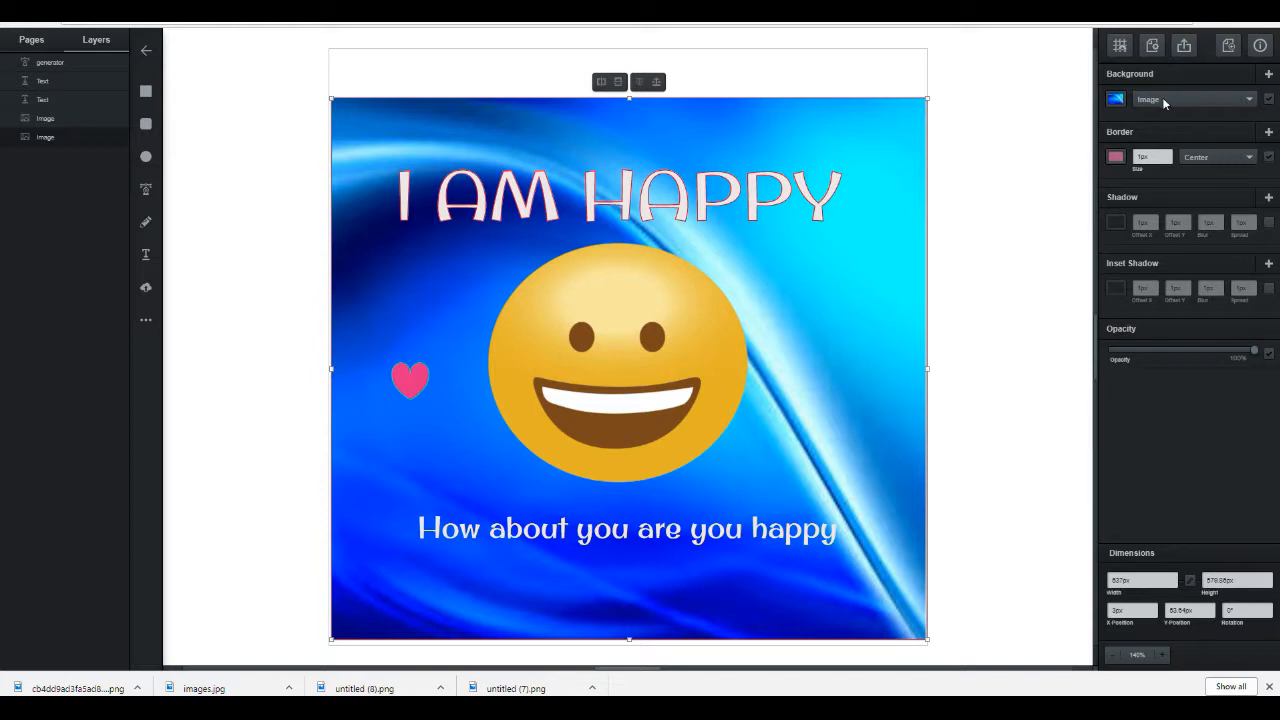
{"action": "left_click", "coordinate": [1185, 47]}
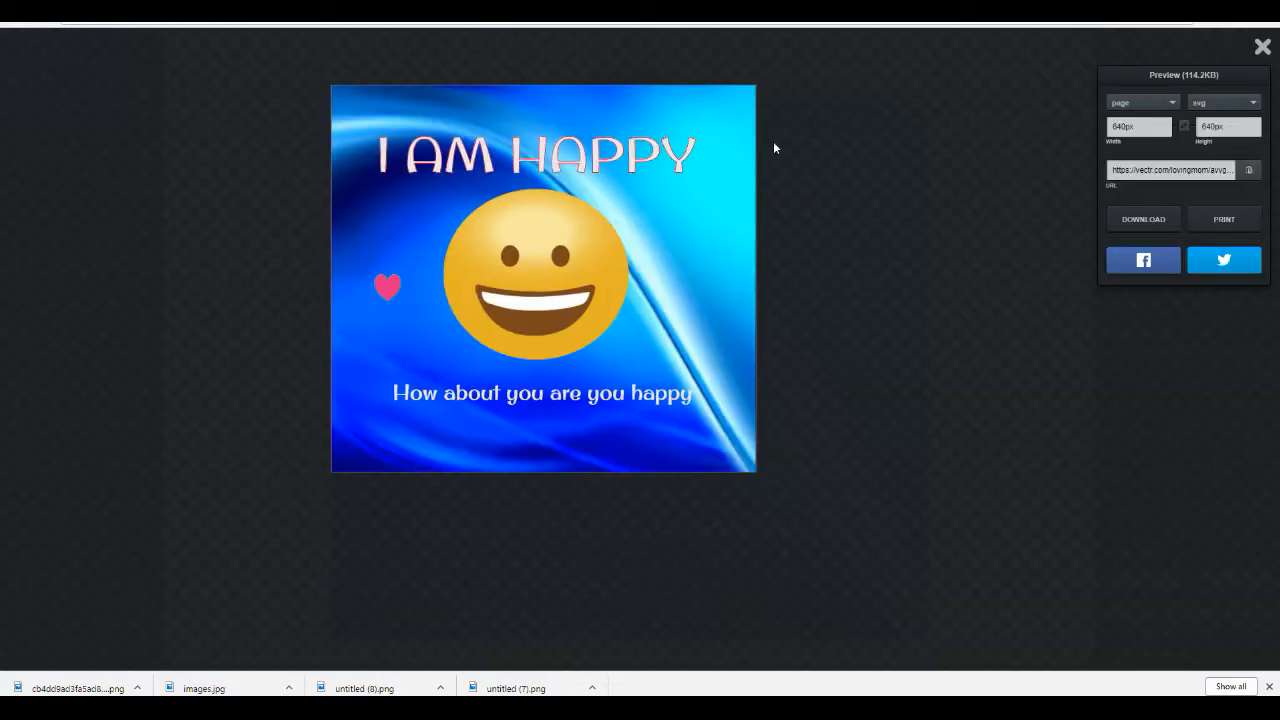
{"action": "left_click", "coordinate": [1253, 106]}
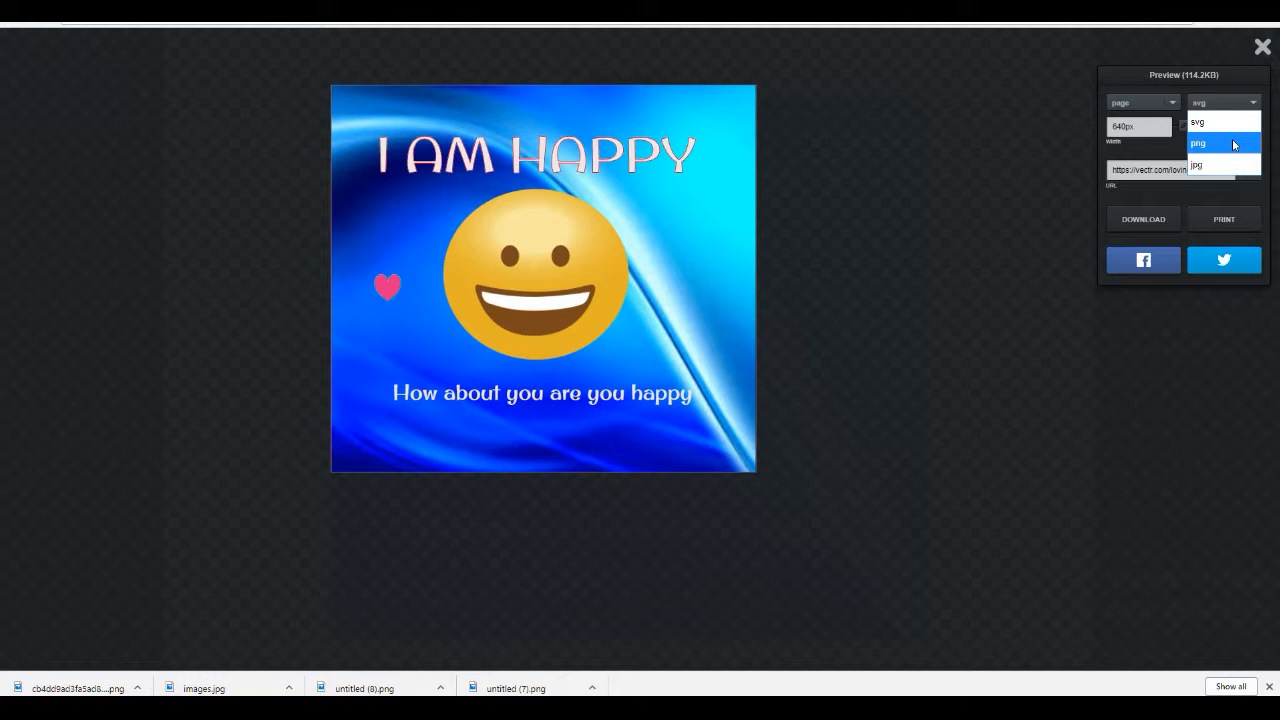
{"action": "left_click", "coordinate": [1235, 145]}
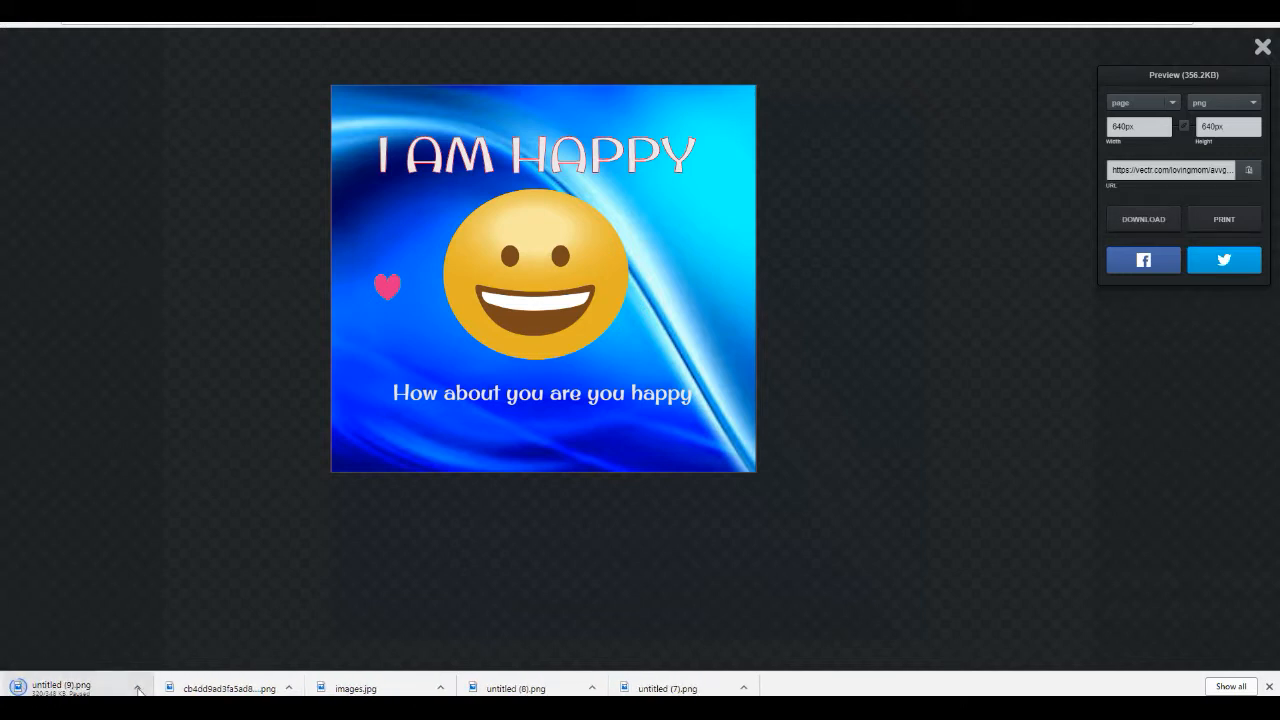
Step: Open the downloaded untitled (9).png image from the browser's download bar
{"action": "left_click", "coordinate": [137, 688]}
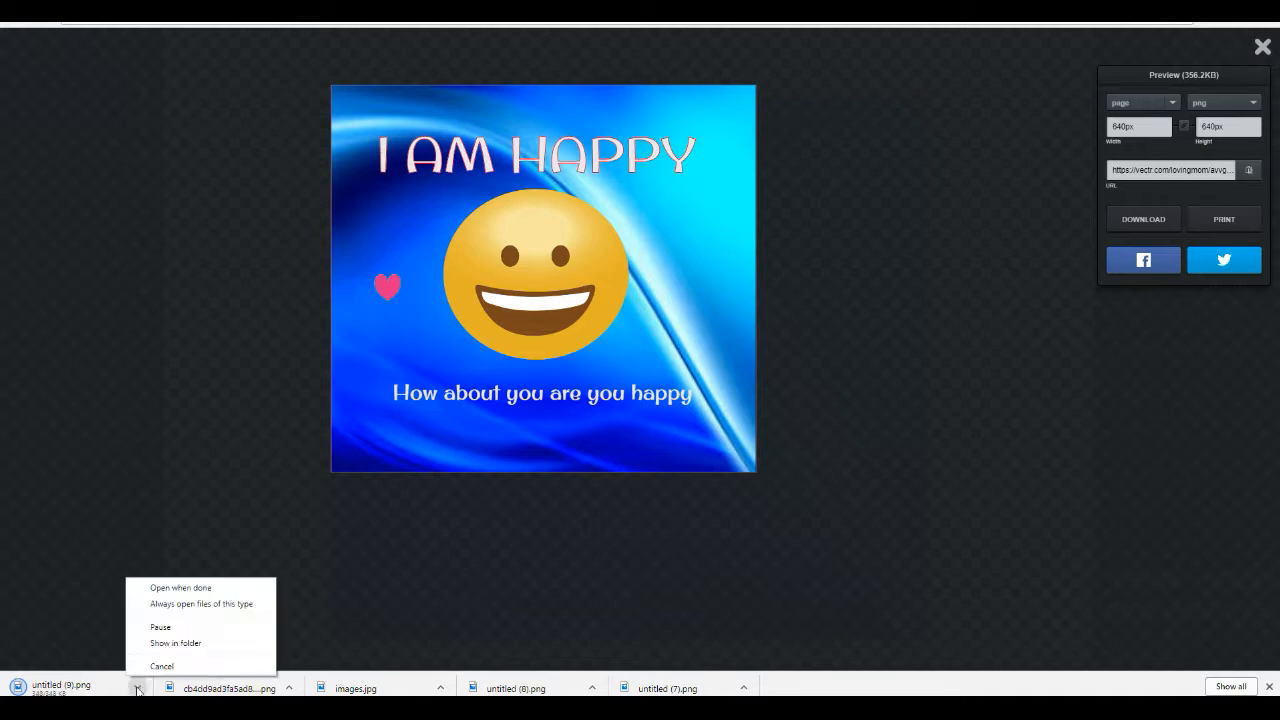
{"action": "left_click", "coordinate": [87, 585]}
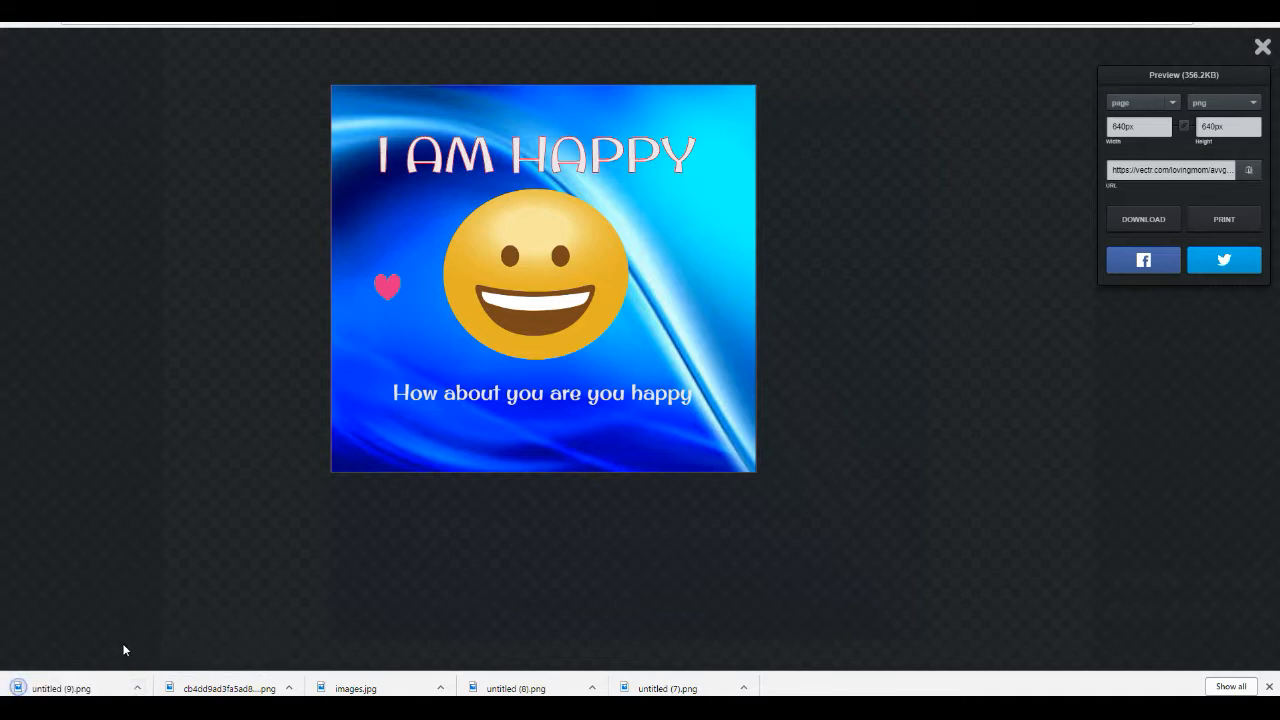
{"action": "left_click", "coordinate": [137, 688]}
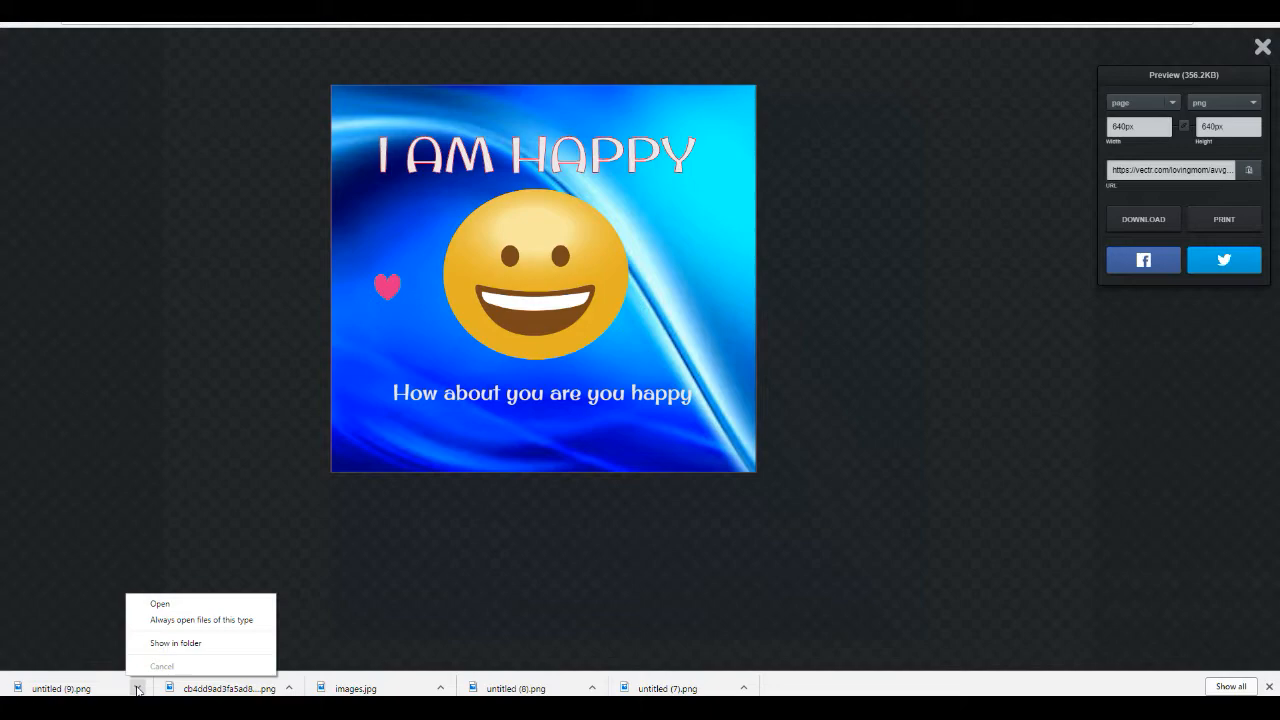
{"action": "left_click", "coordinate": [177, 606]}
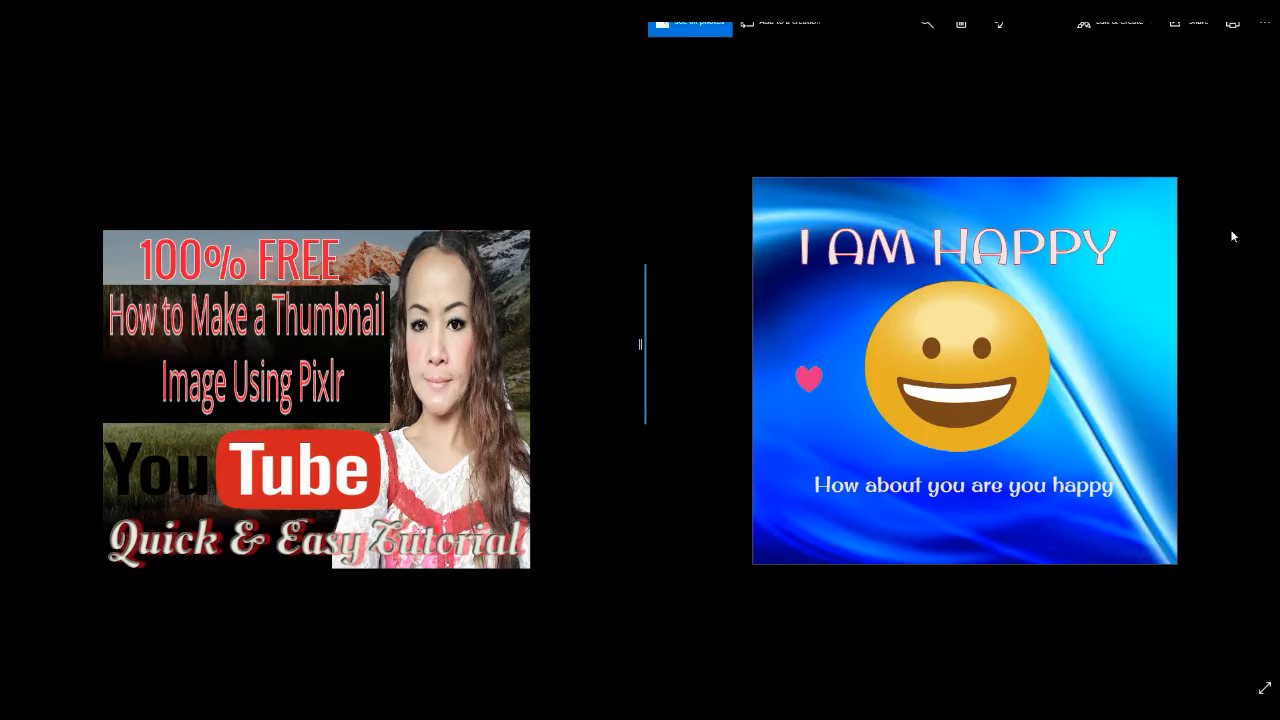
Step: Save a copy of the image as untitled (9) in PNG format
{"action": "left_click", "coordinate": [1268, 32]}
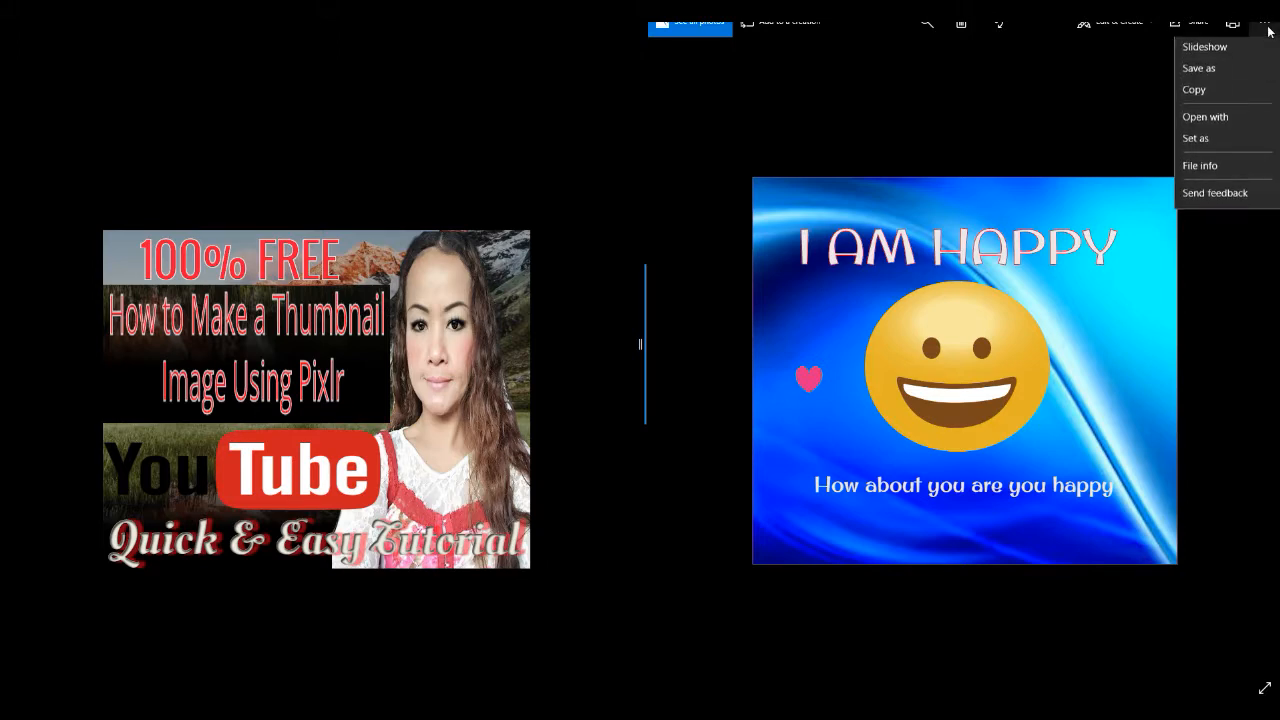
{"action": "left_click", "coordinate": [1237, 77]}
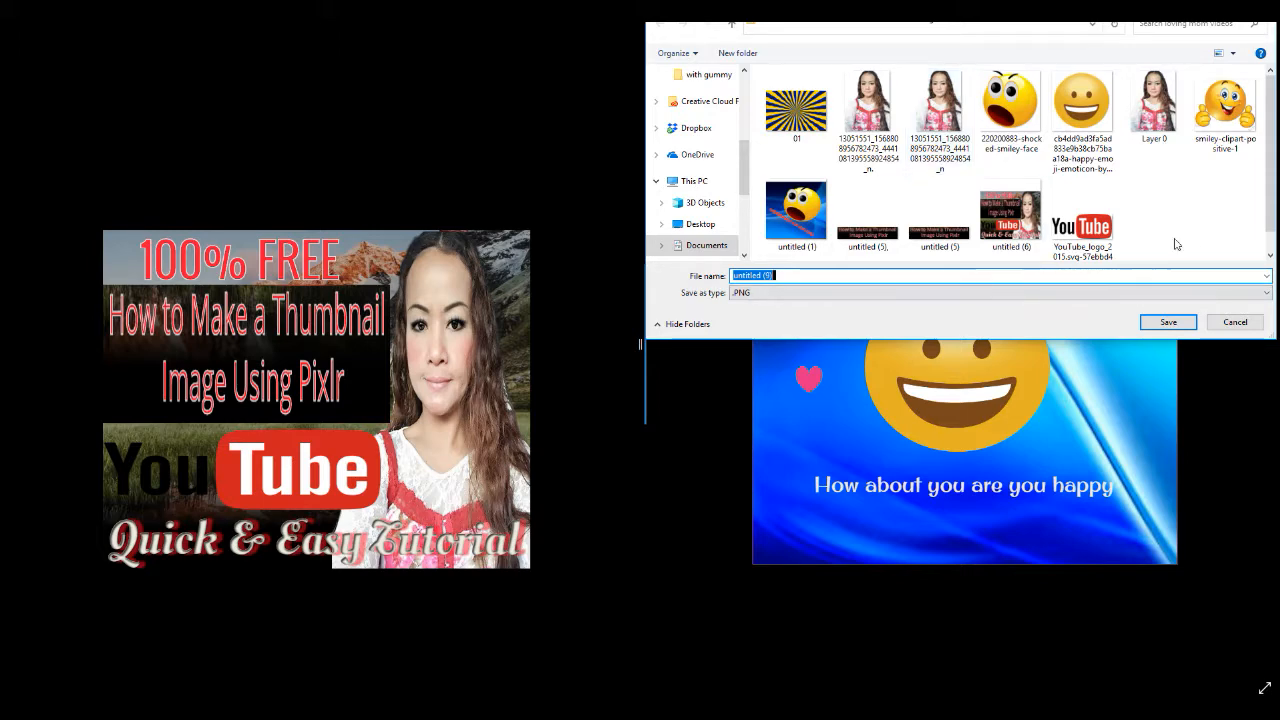
{"action": "left_click", "coordinate": [1168, 321]}
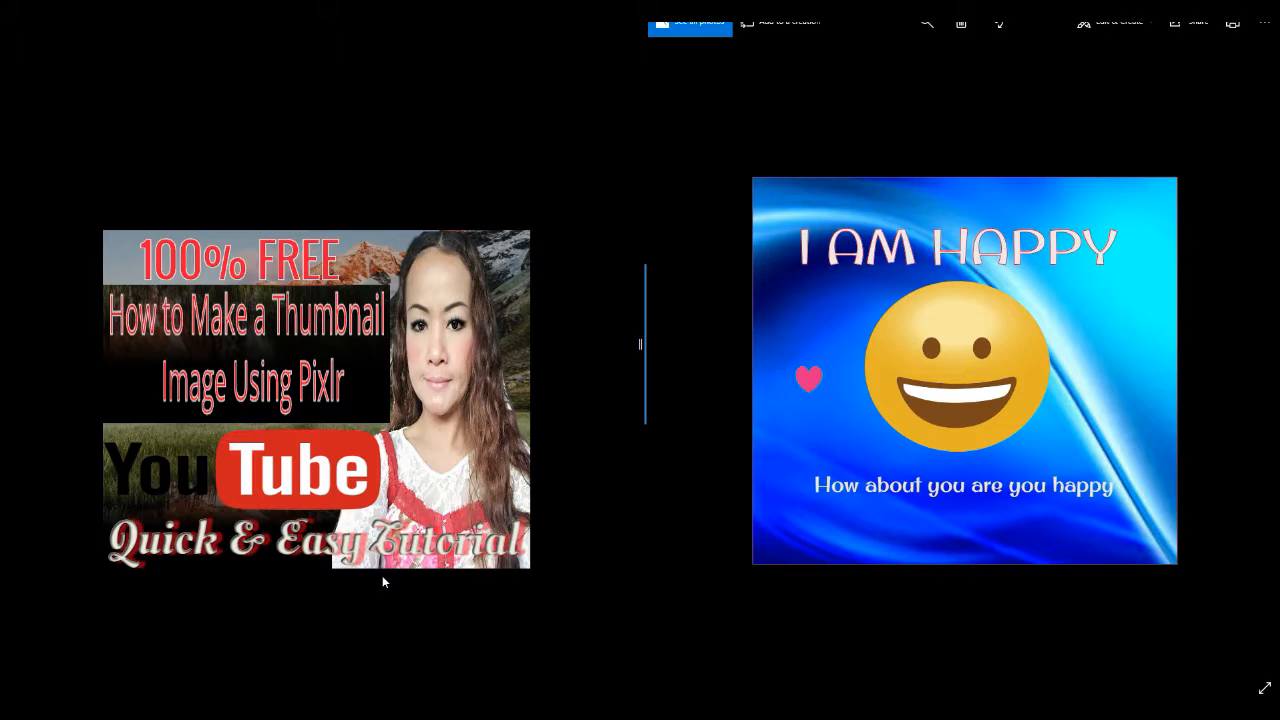
Step: Open the Downloads folder and open the untitled (9) image from it
{"action": "key", "text": "super"}
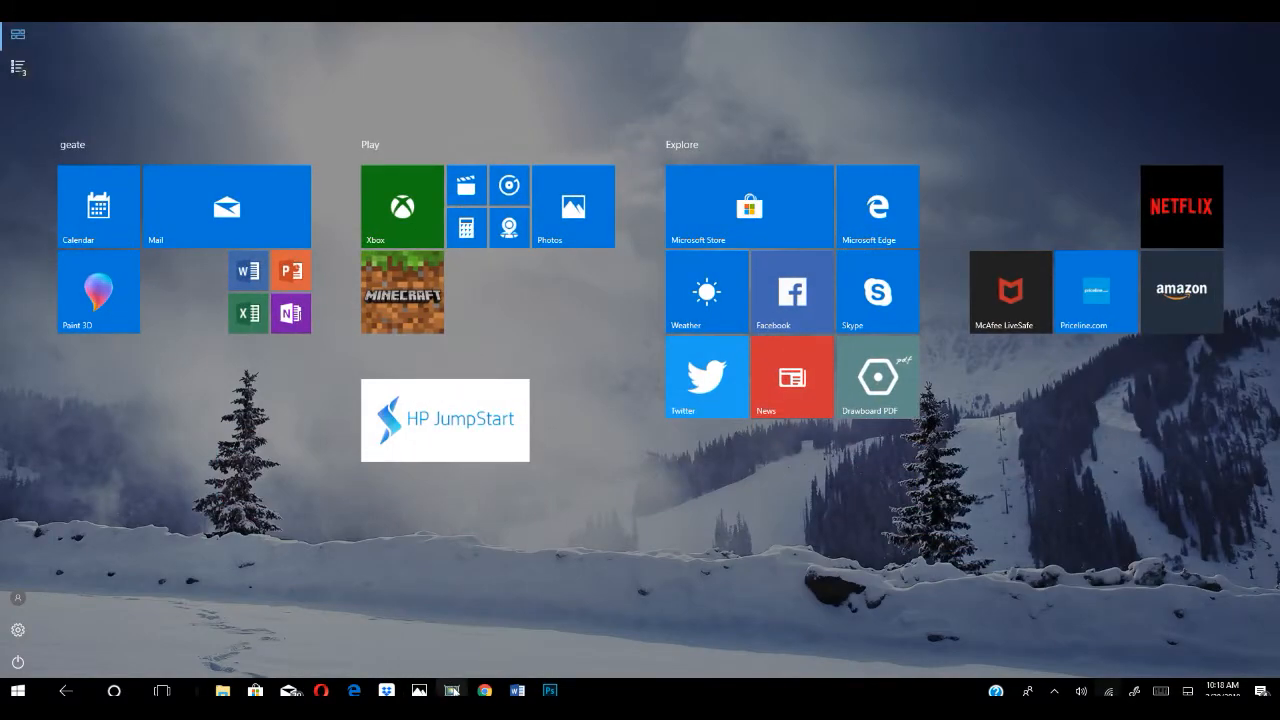
{"action": "mouse_move", "coordinate": [222, 688]}
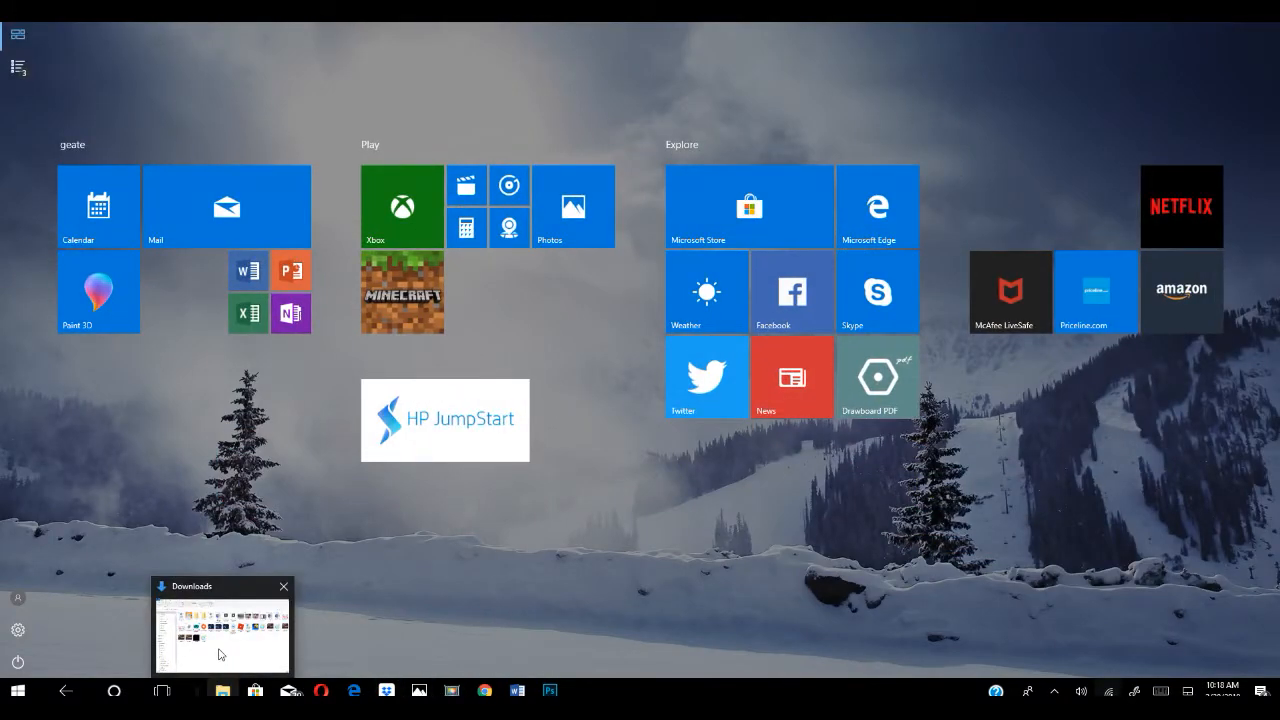
{"action": "left_click", "coordinate": [220, 650]}
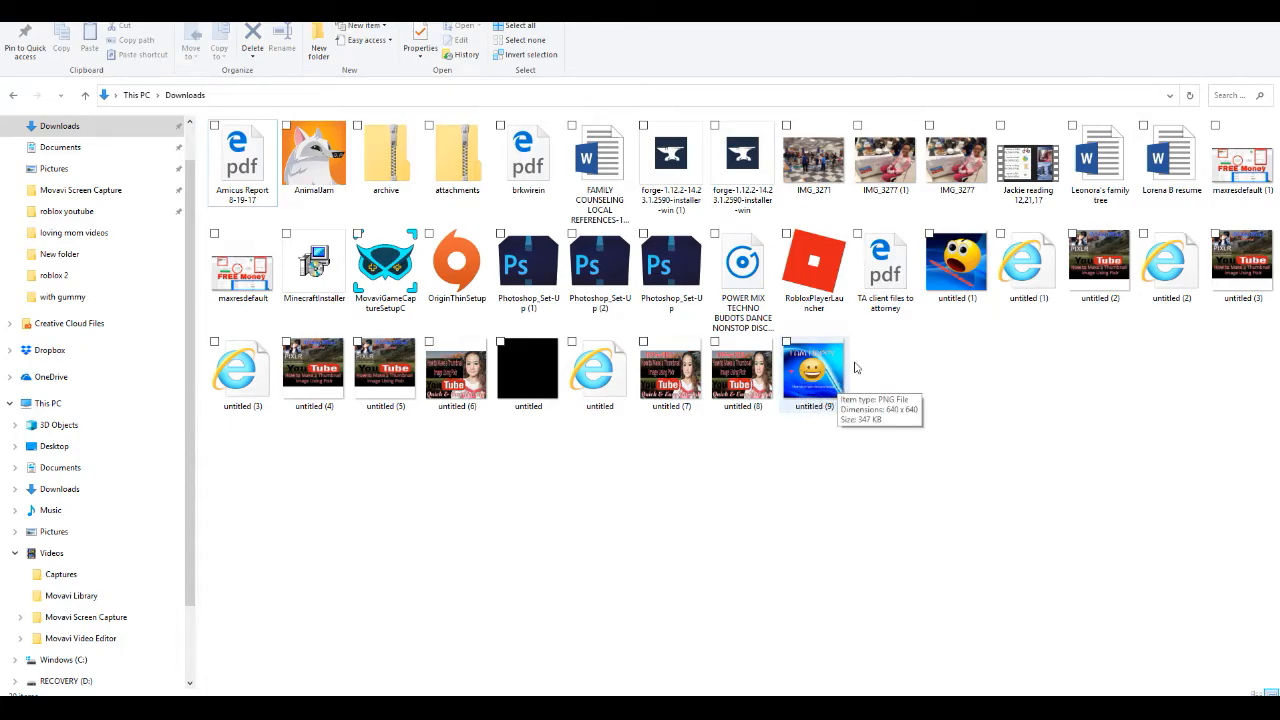
{"action": "key", "text": "super"}
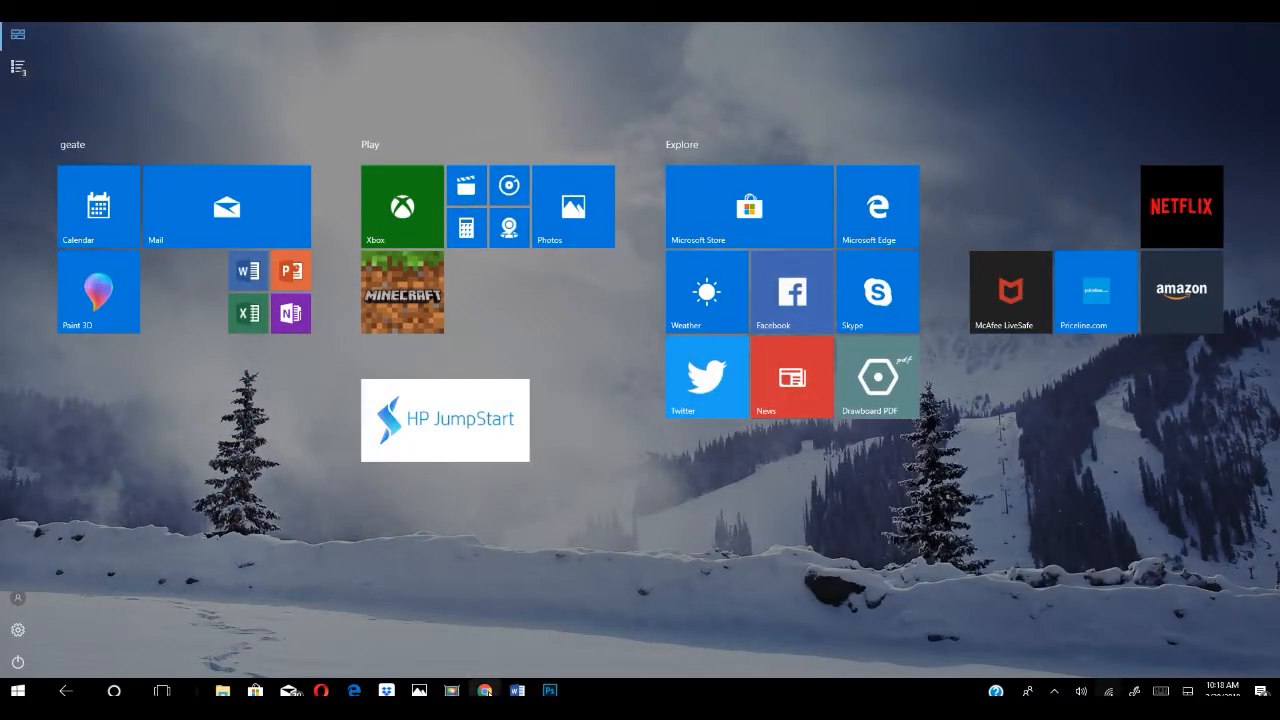
{"action": "mouse_move", "coordinate": [484, 690]}
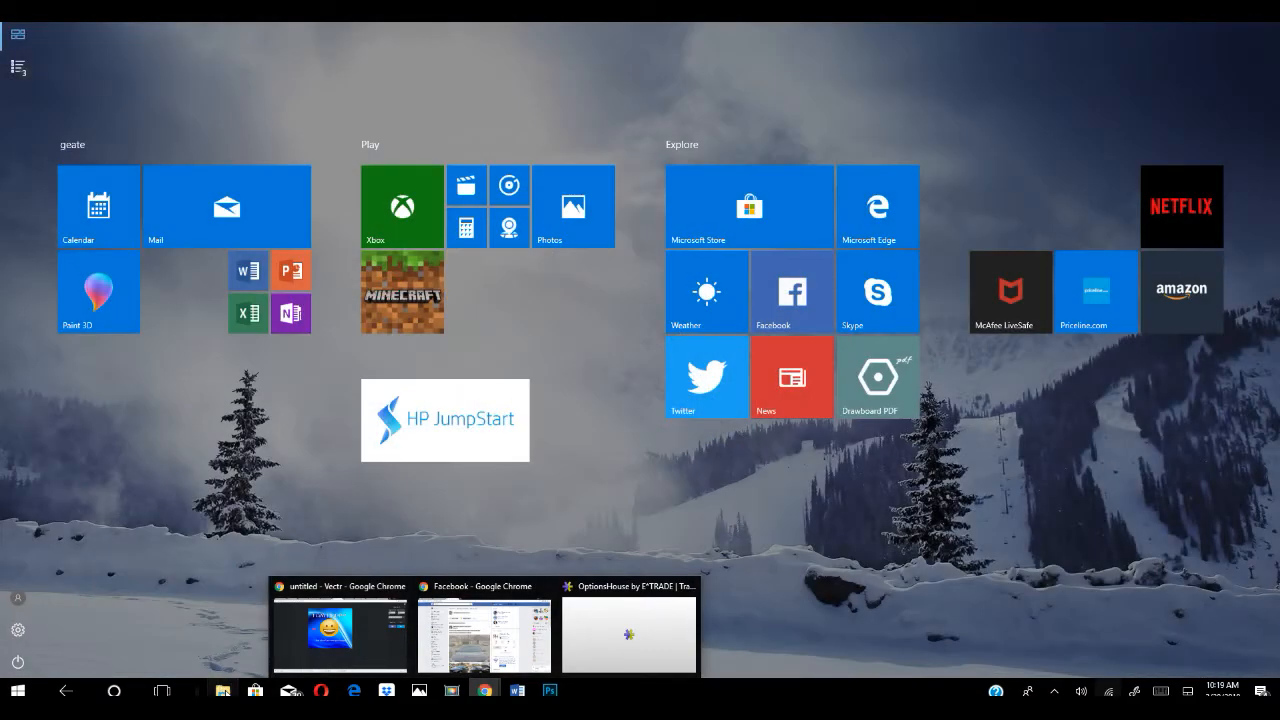
{"action": "left_click", "coordinate": [225, 692]}
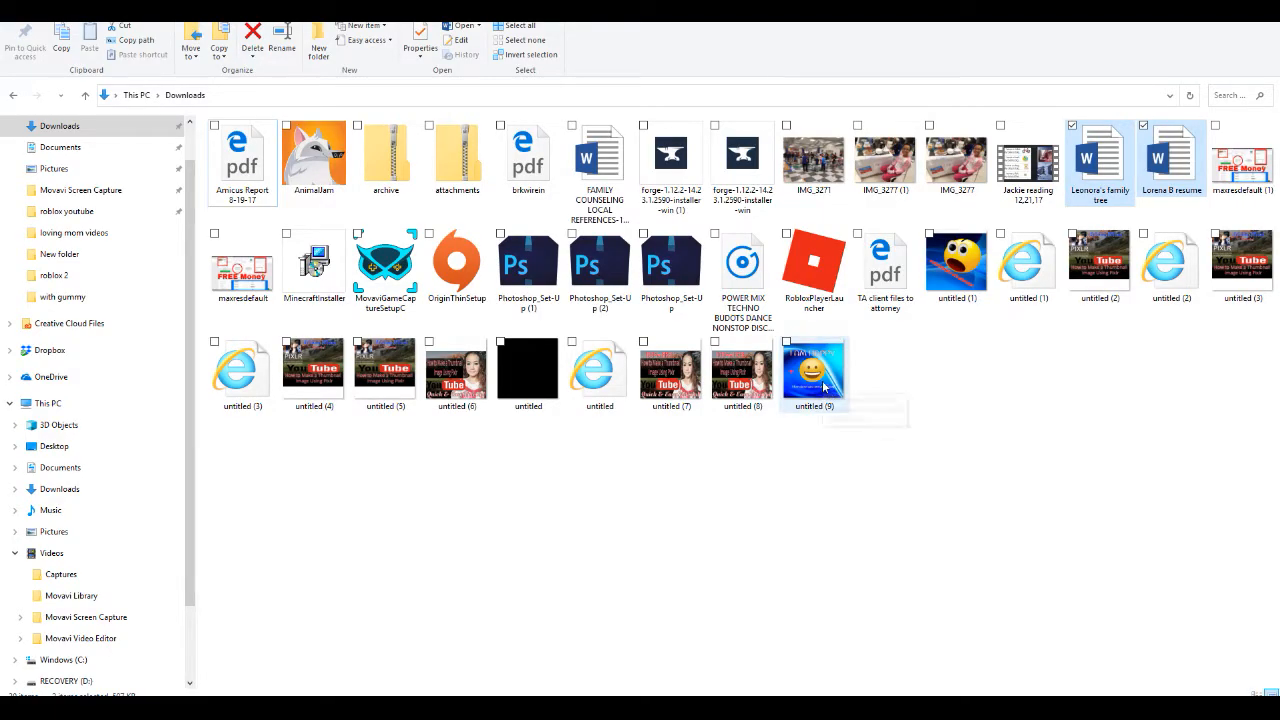
{"action": "double_click", "coordinate": [813, 372]}
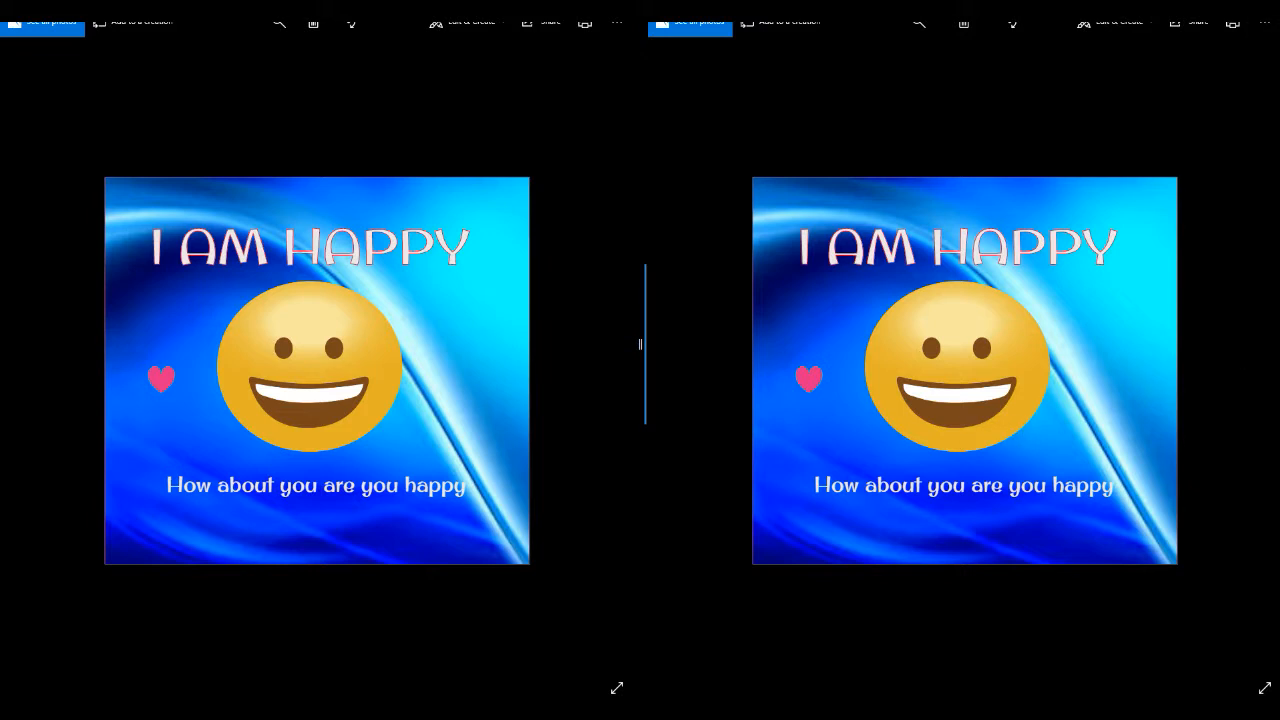
Step: Switch to the browser and open the video "Jackie Slide Photos with music" for editing in Creator Studio
{"action": "key", "text": "super"}
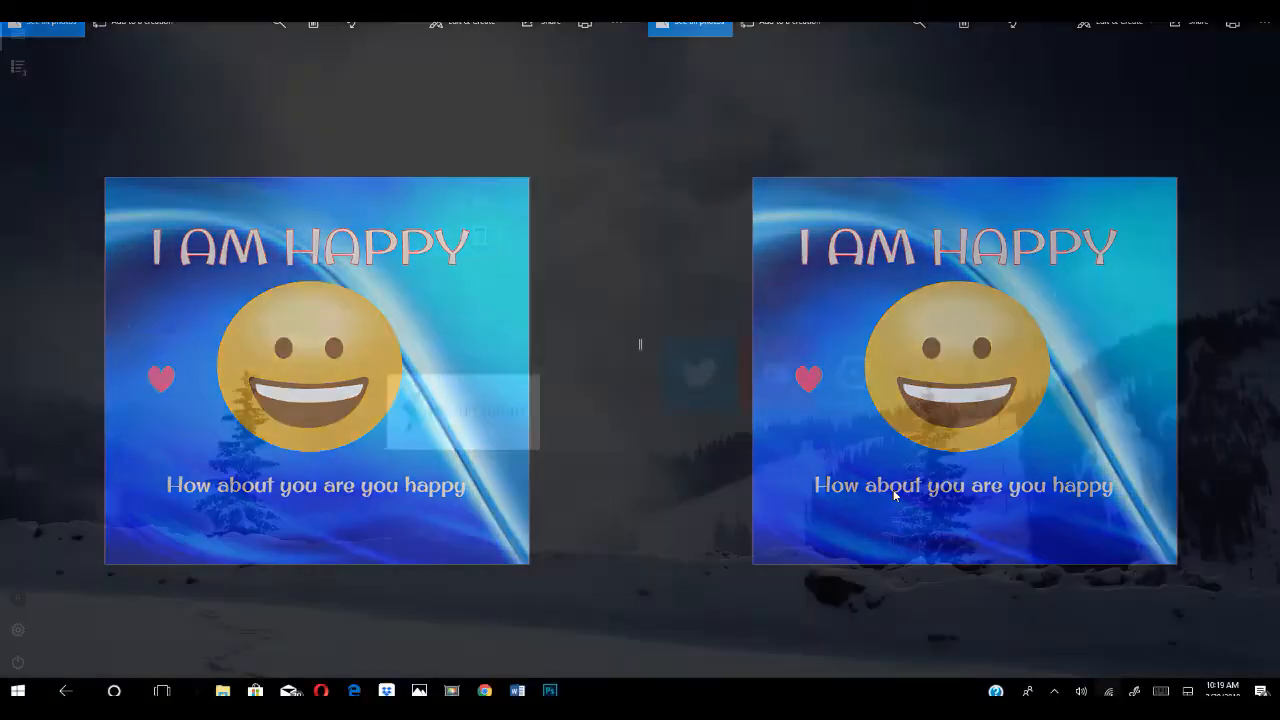
{"action": "mouse_move", "coordinate": [484, 689]}
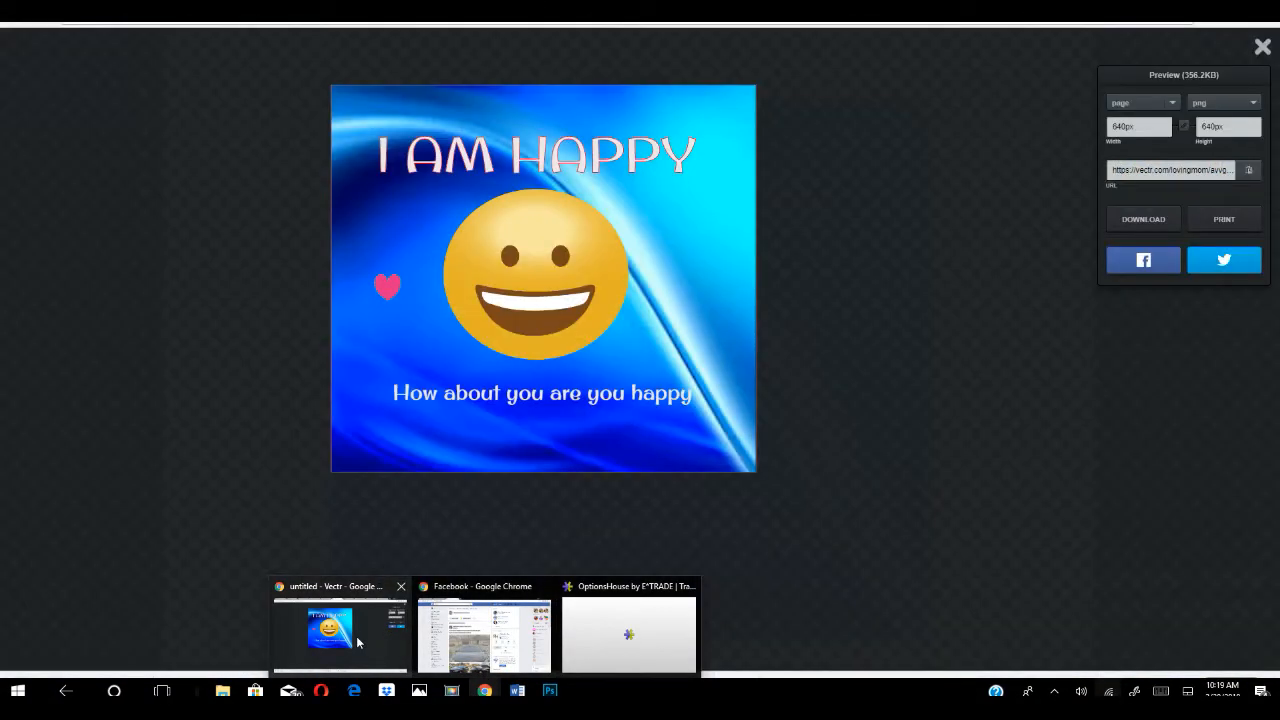
{"action": "left_click", "coordinate": [345, 630]}
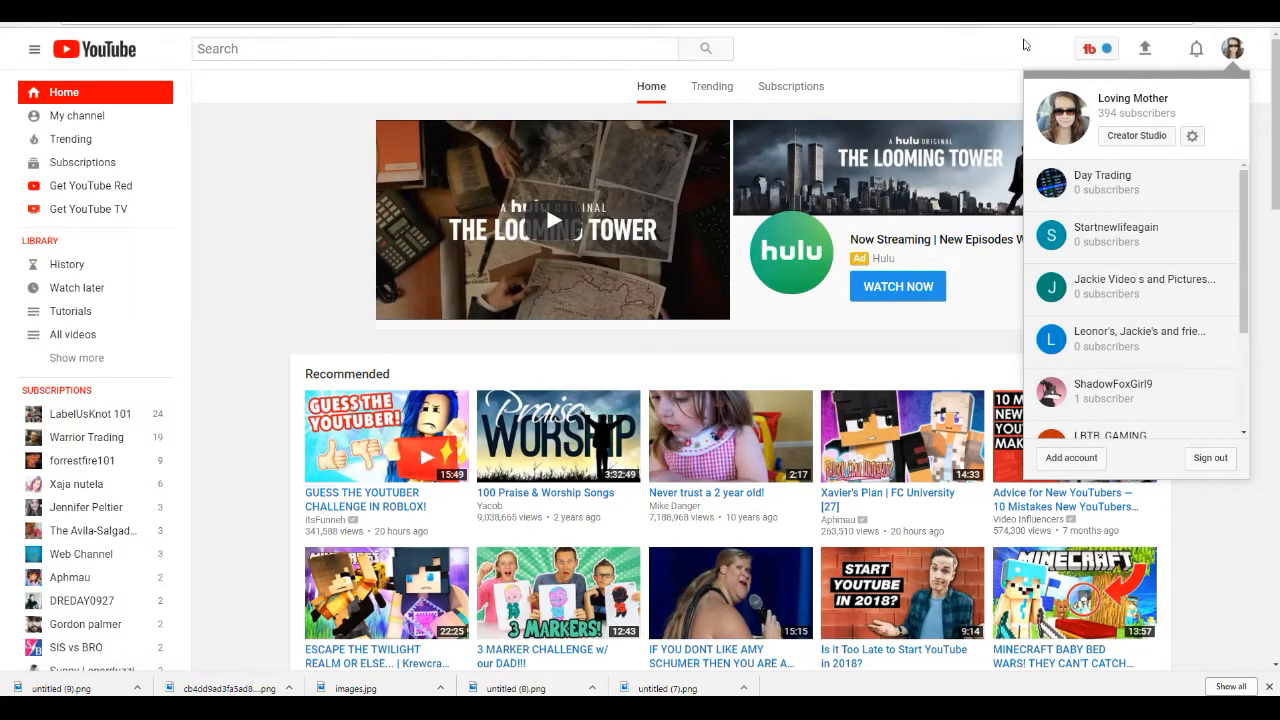
{"action": "left_click", "coordinate": [1138, 136]}
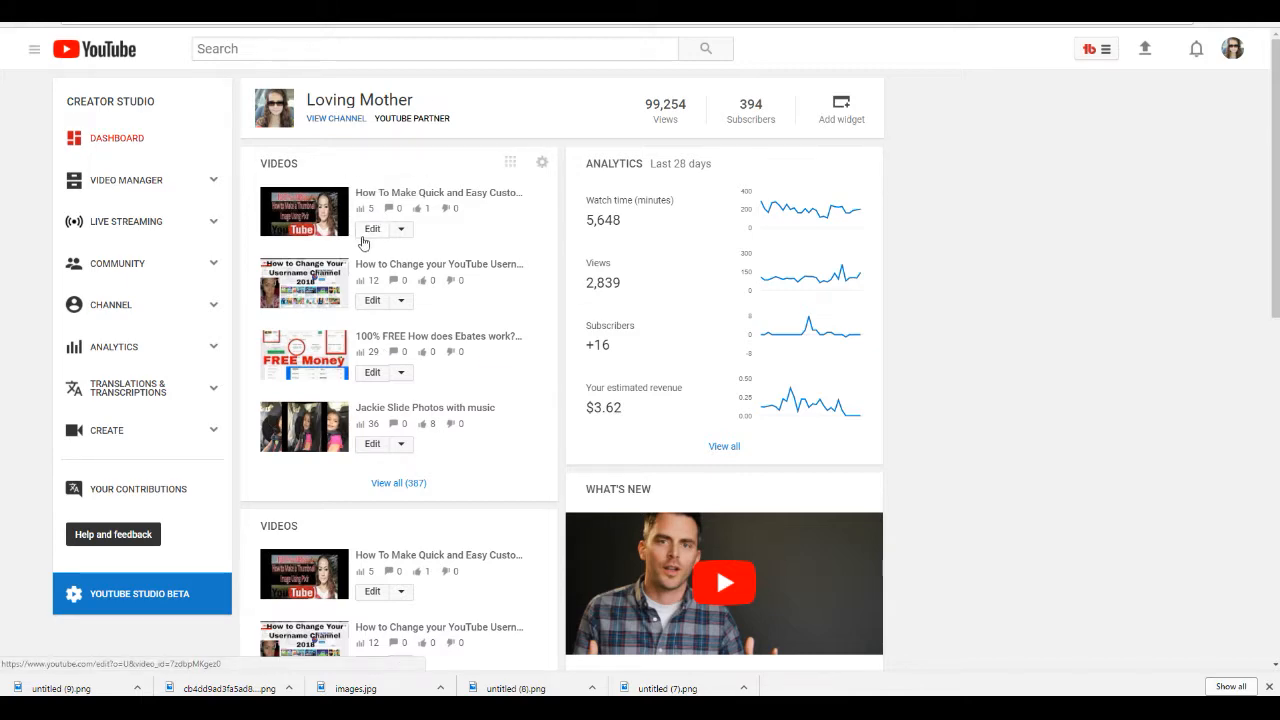
{"action": "left_click", "coordinate": [368, 372]}
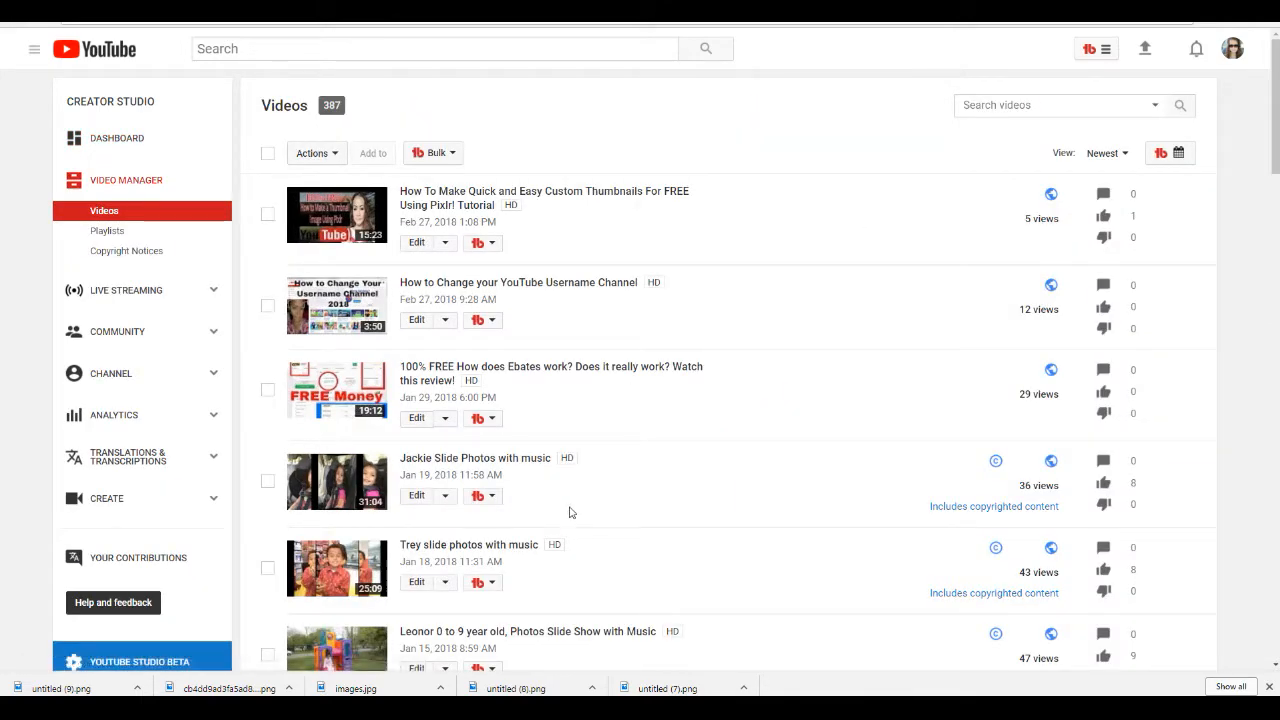
{"action": "left_click", "coordinate": [418, 500]}
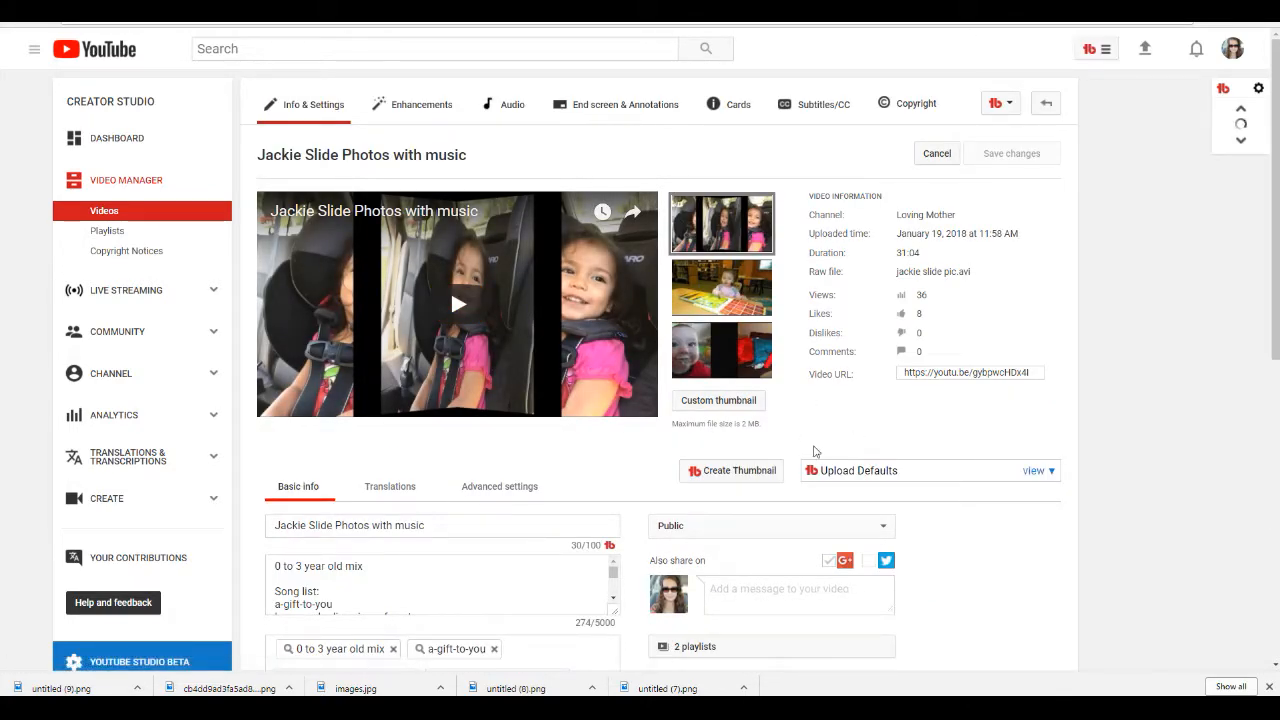
Step: Upload untitled (9) as the video's custom thumbnail and save the changes
{"action": "left_click", "coordinate": [706, 402]}
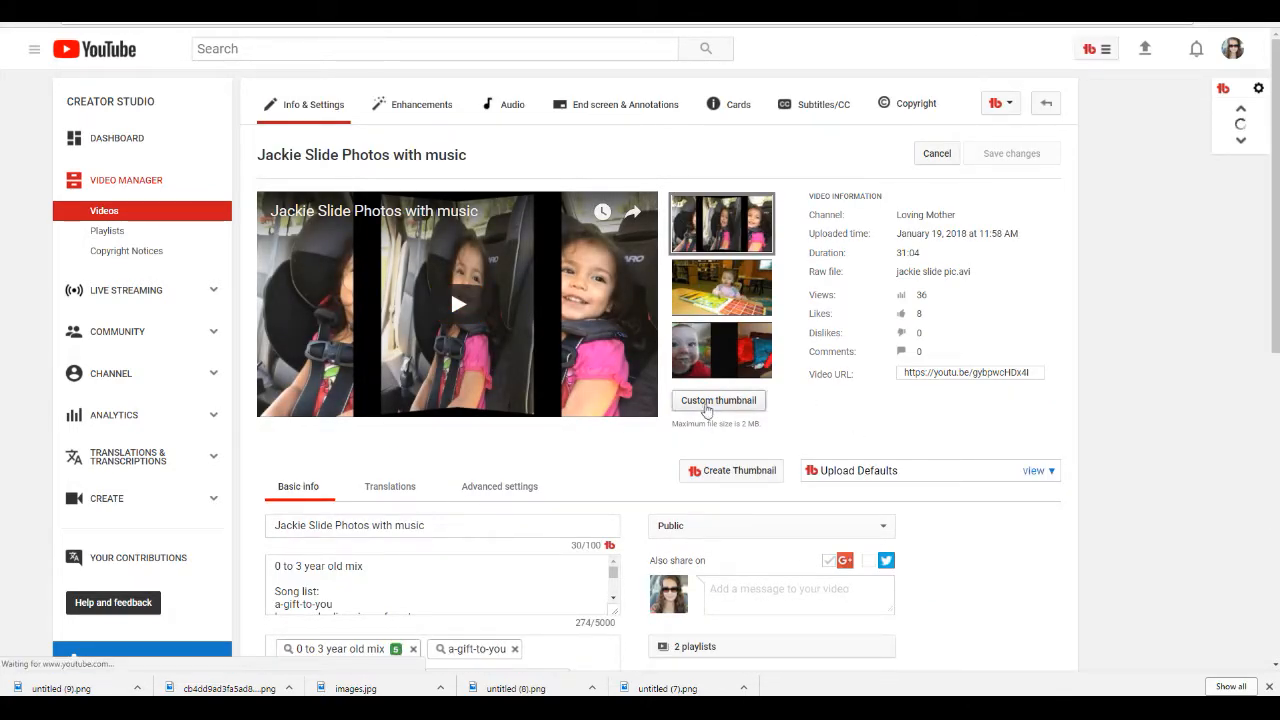
{"action": "left_click", "coordinate": [752, 408]}
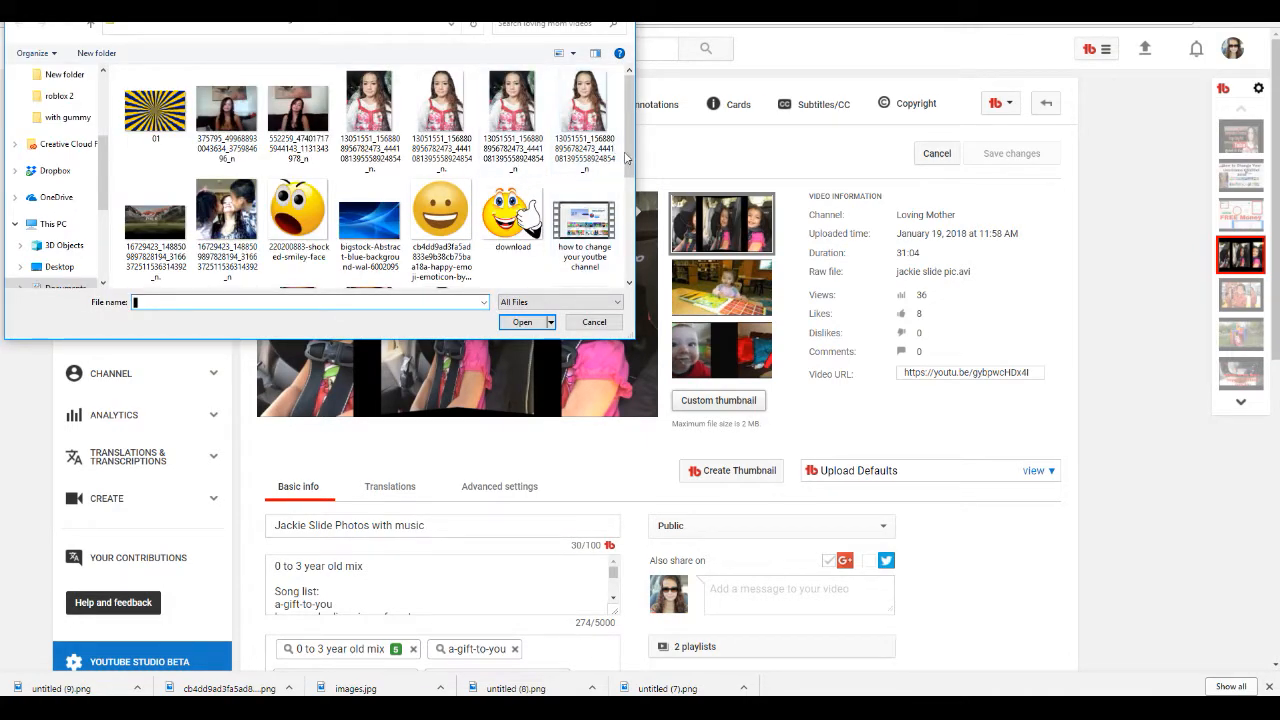
{"action": "left_click_drag", "start_coordinate": [629, 158], "coordinate": [622, 299]}
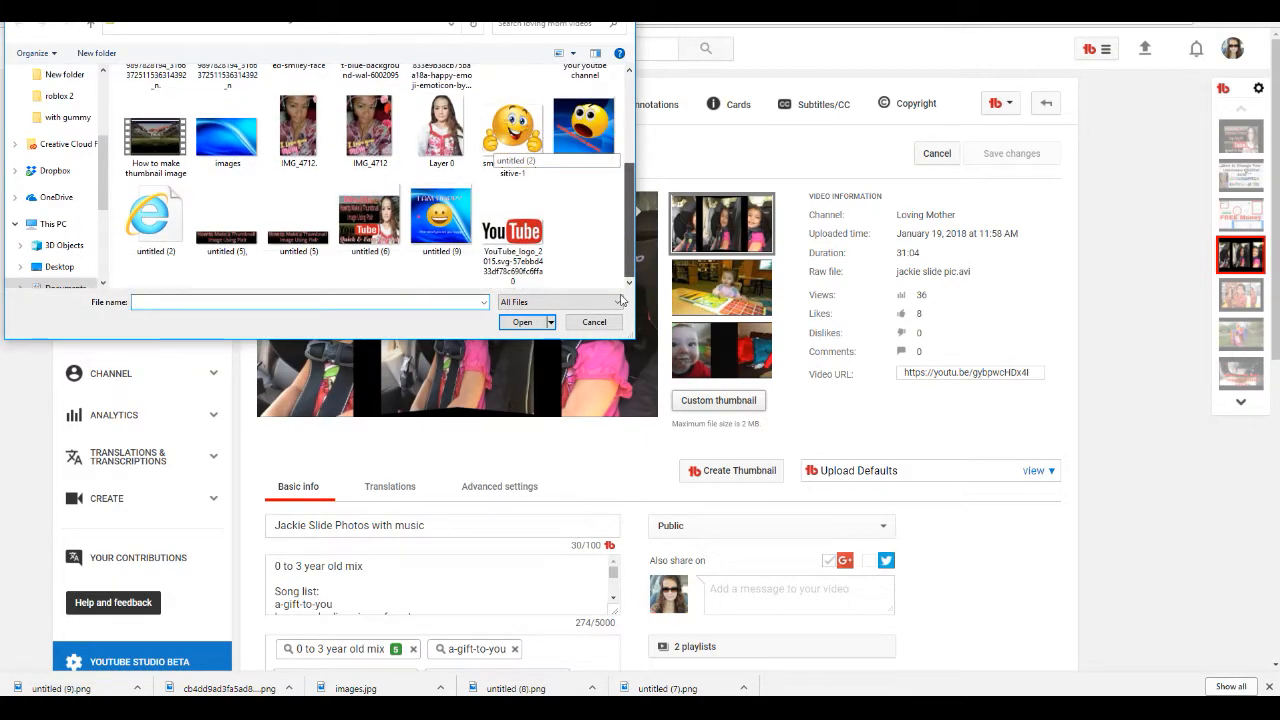
{"action": "left_click", "coordinate": [436, 232]}
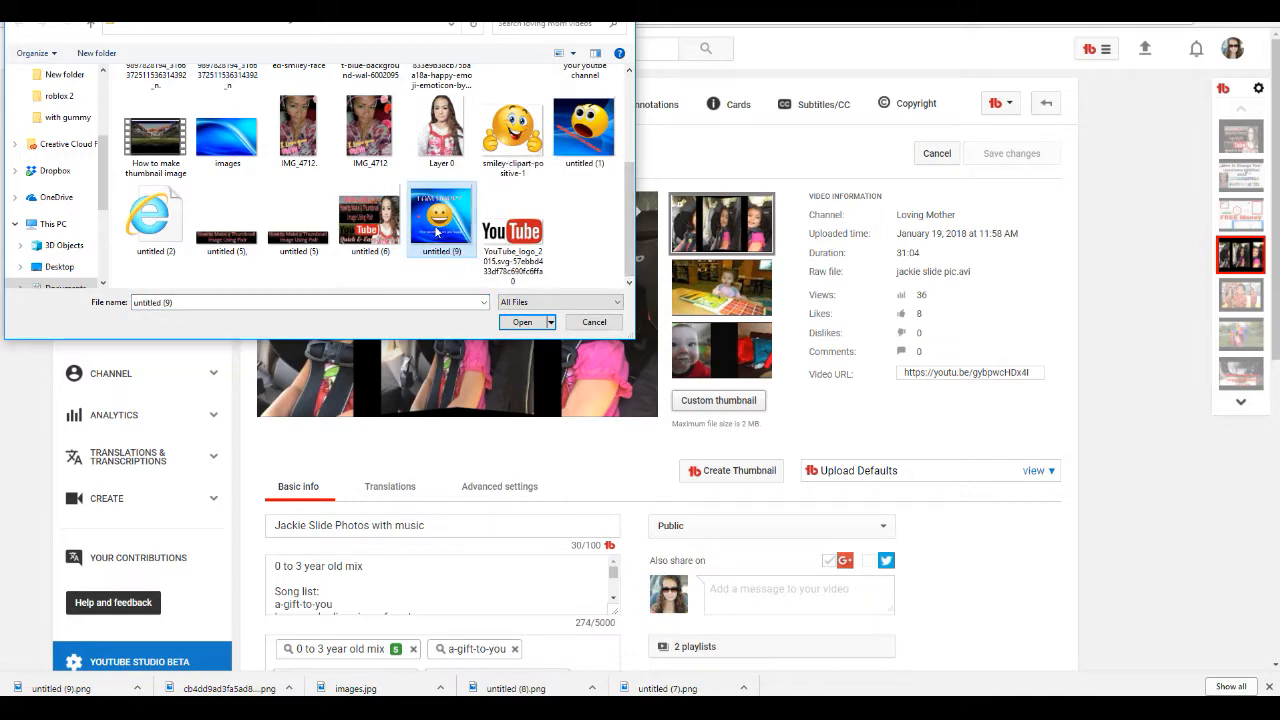
{"action": "double_click", "coordinate": [436, 232]}
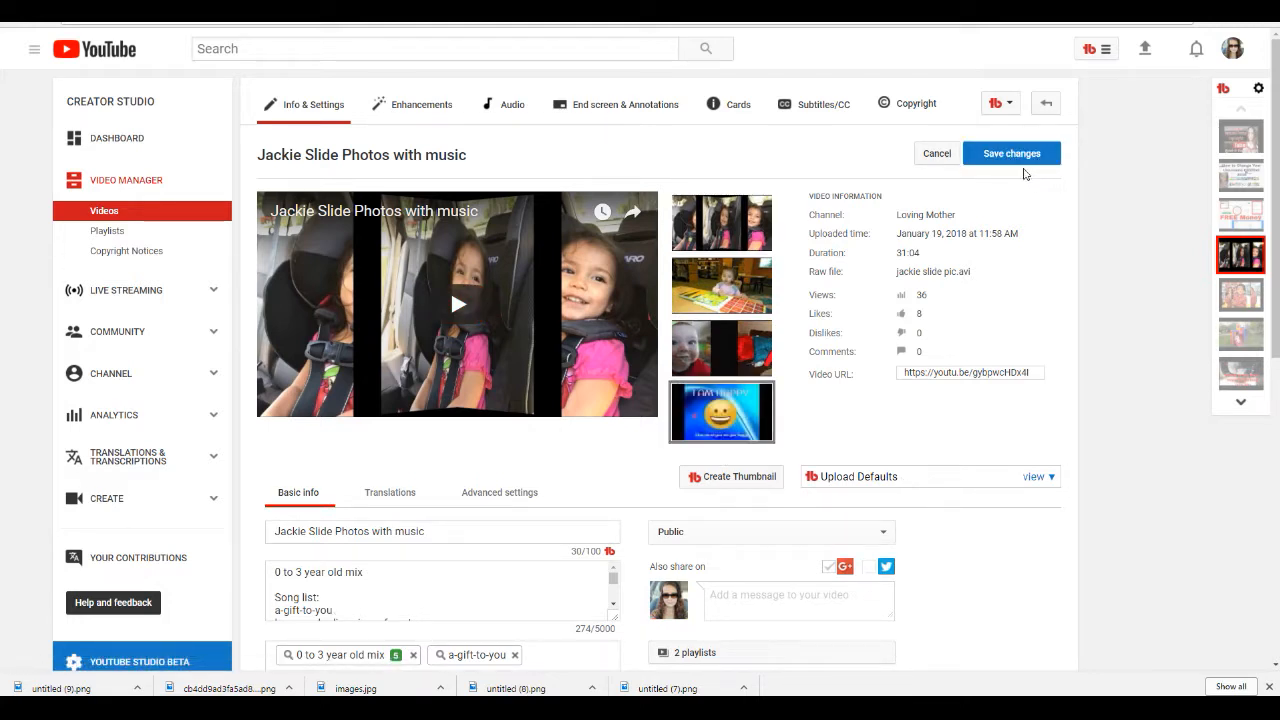
{"action": "left_click", "coordinate": [1014, 155]}
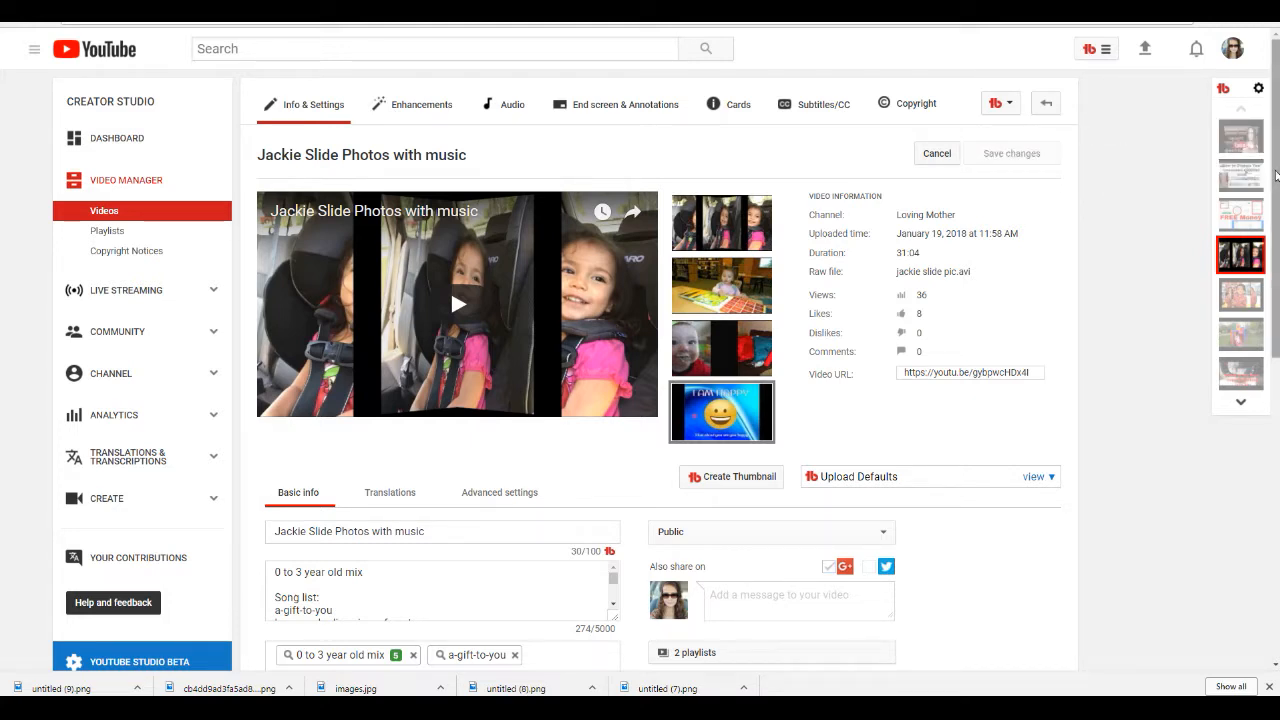
Step: Scroll through the video's settings and return to the Video Manager list
{"action": "scroll", "coordinate": [1014, 157], "scroll_direction": "down", "scroll_amount": 4}
{"action": "scroll", "coordinate": [979, 412], "scroll_direction": "down", "scroll_amount": 2}
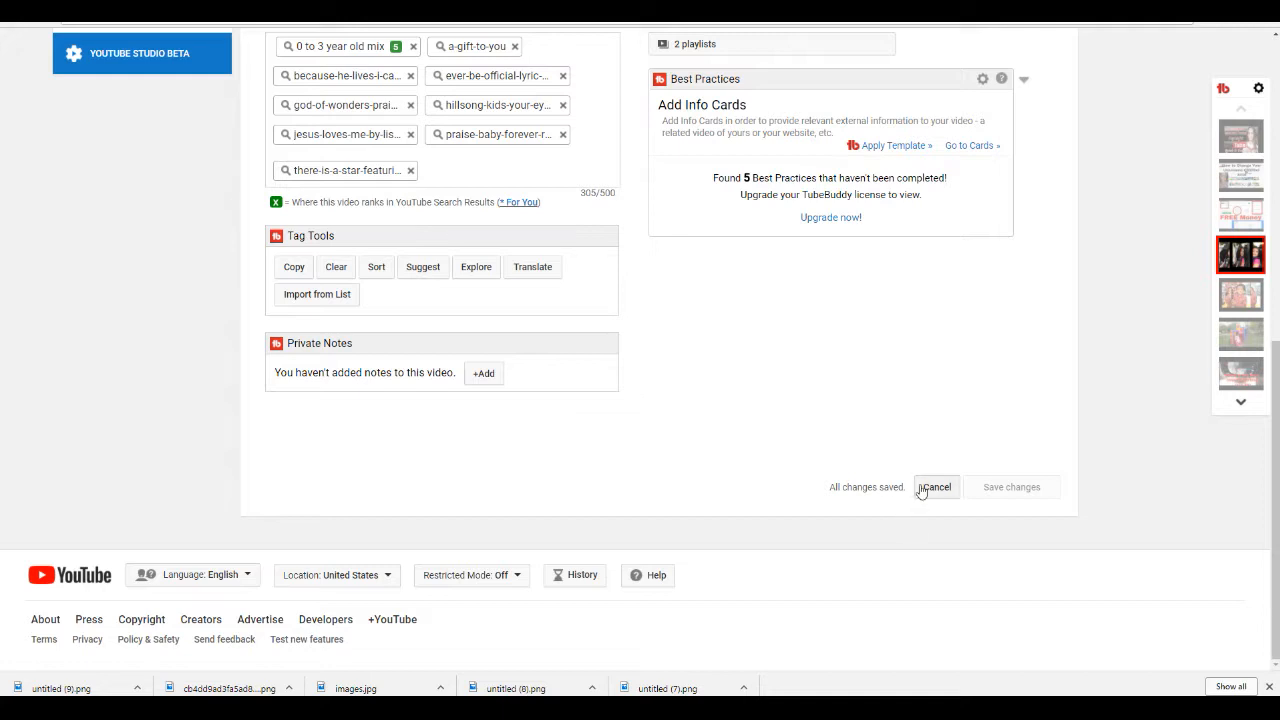
{"action": "scroll", "coordinate": [1262, 262], "scroll_direction": "up", "scroll_amount": 3}
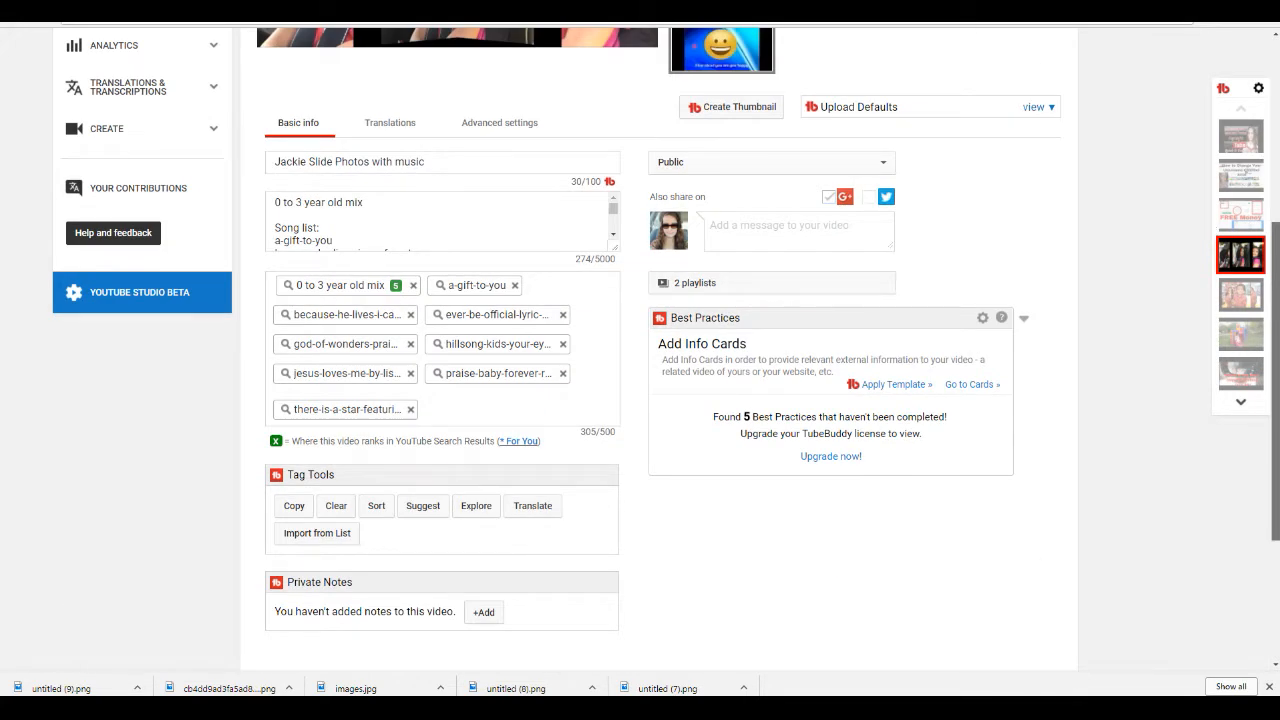
{"action": "scroll", "coordinate": [640, 350], "scroll_direction": "up", "scroll_amount": 5}
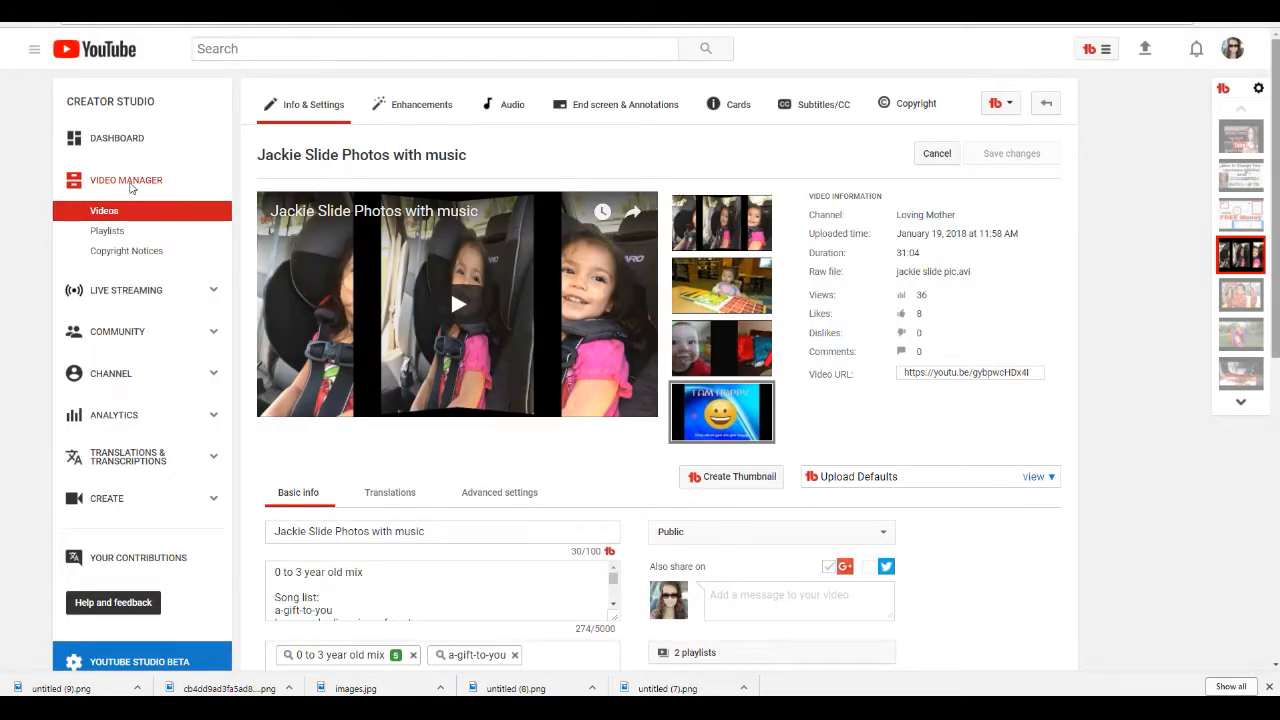
{"action": "left_click", "coordinate": [128, 182]}
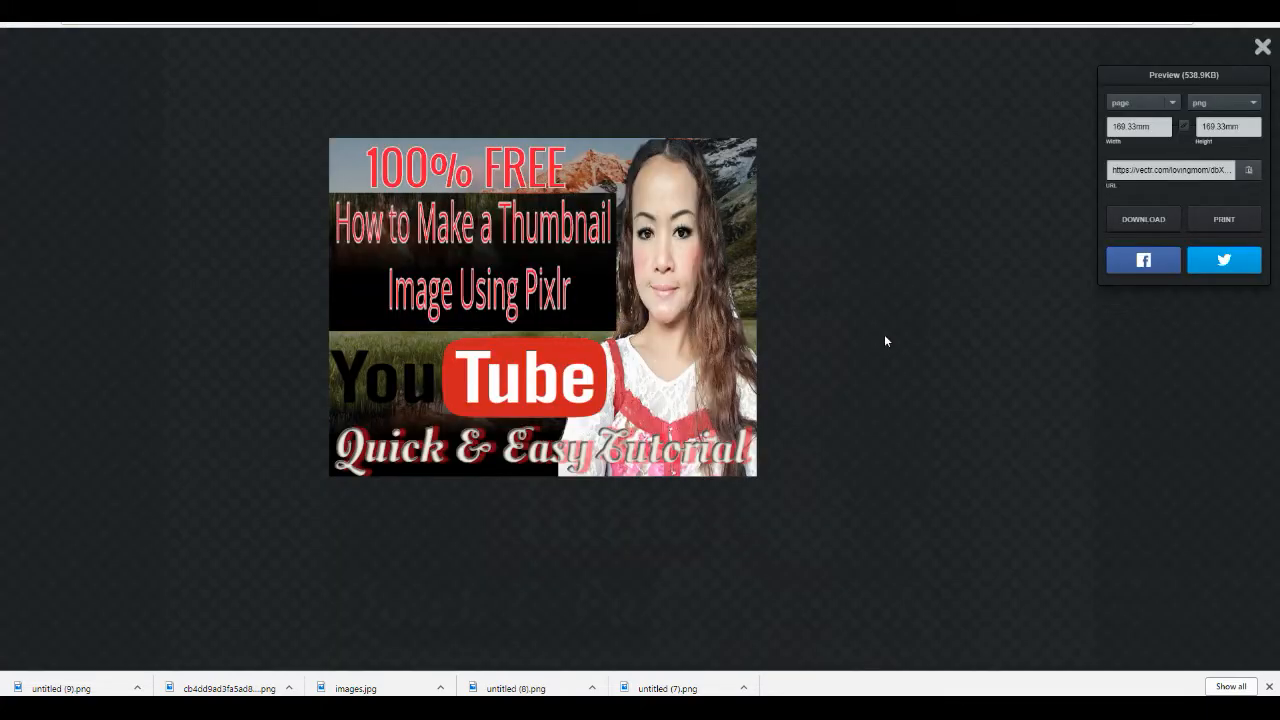
Step: Close the Vectr export preview and check the video's new thumbnail in the video list
{"action": "left_click", "coordinate": [884, 336]}
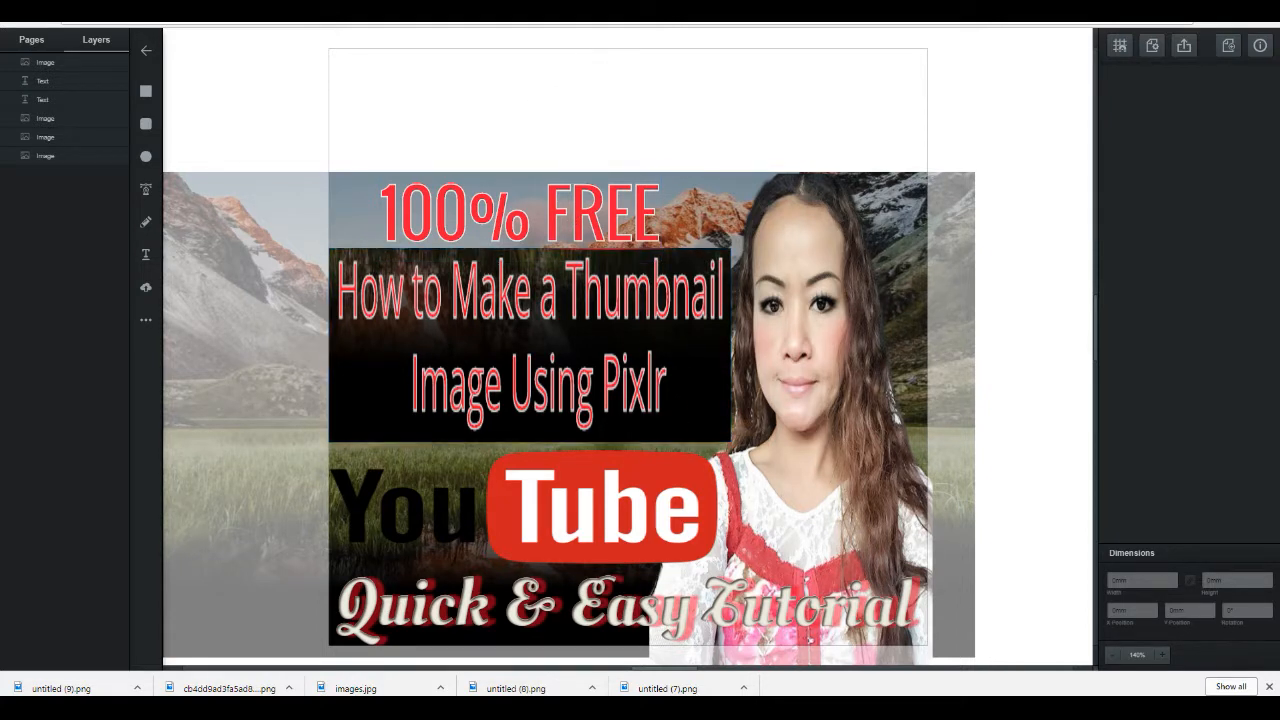
{"action": "left_click", "coordinate": [310, 10]}
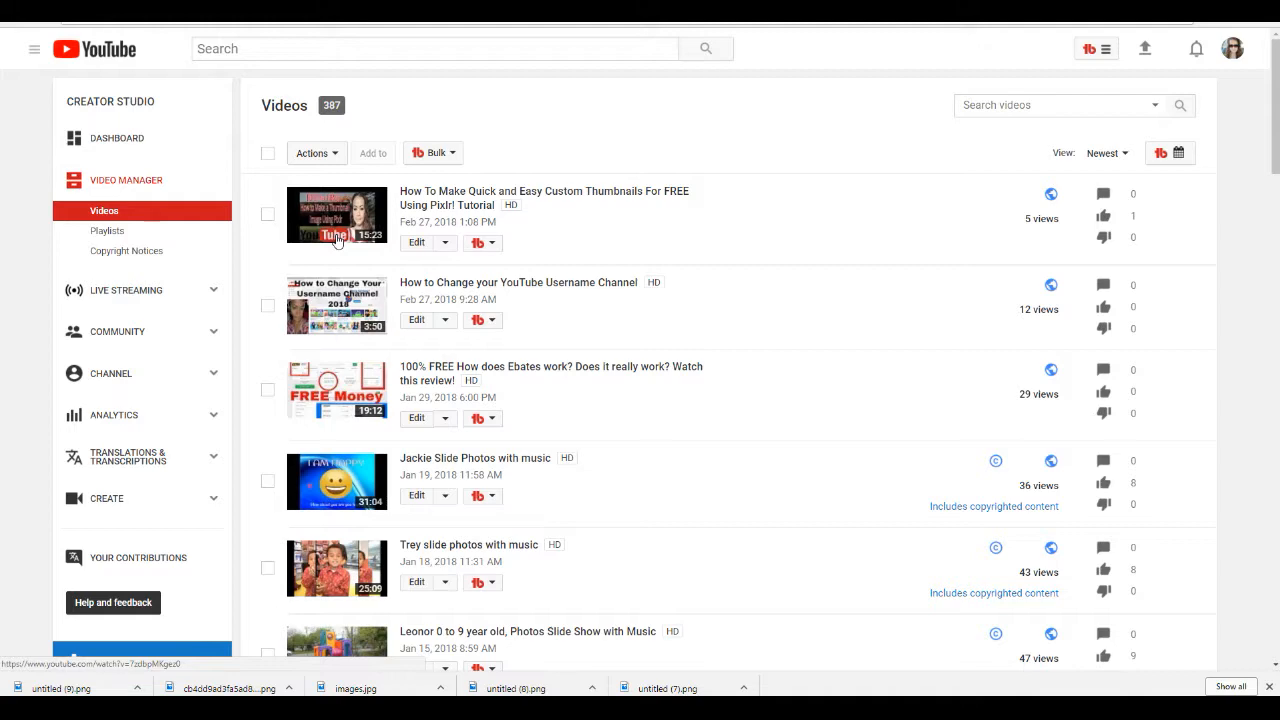
{"action": "left_click", "coordinate": [222, 10]}
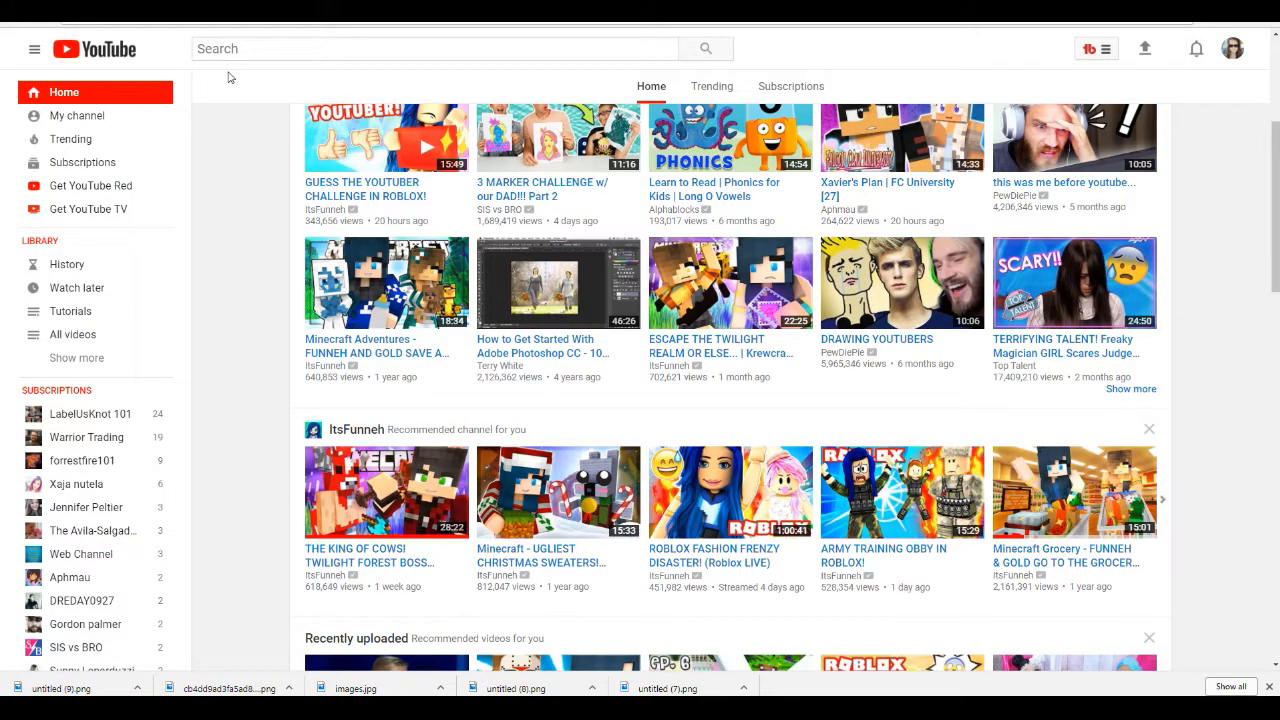